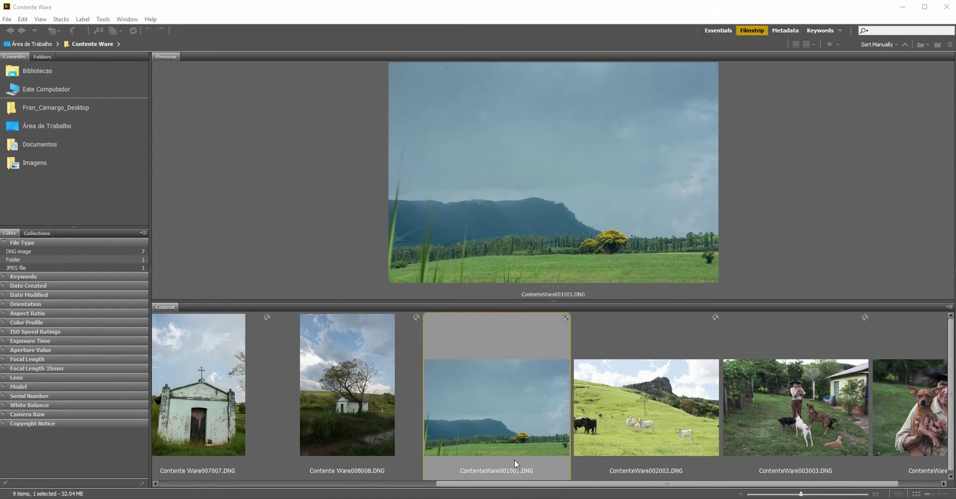
# Open ContenteWare001001.DNG from the Bridge filmstrip in Camera Raw
pyautogui.moveTo(522, 488); pyautogui.dragTo(649, 488)
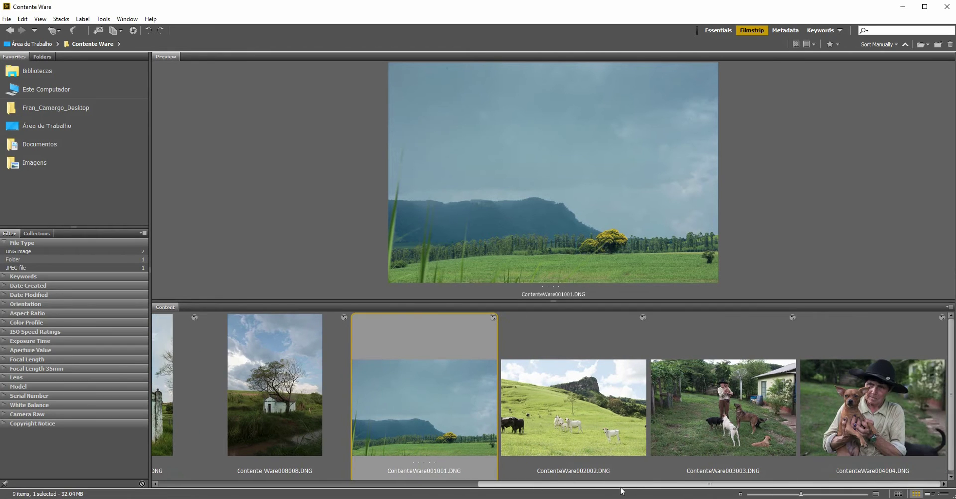
pyautogui.scroll(4, 377, 464)
pyautogui.scroll(2, 268, 456)
pyautogui.scroll(-5, 471, 470)
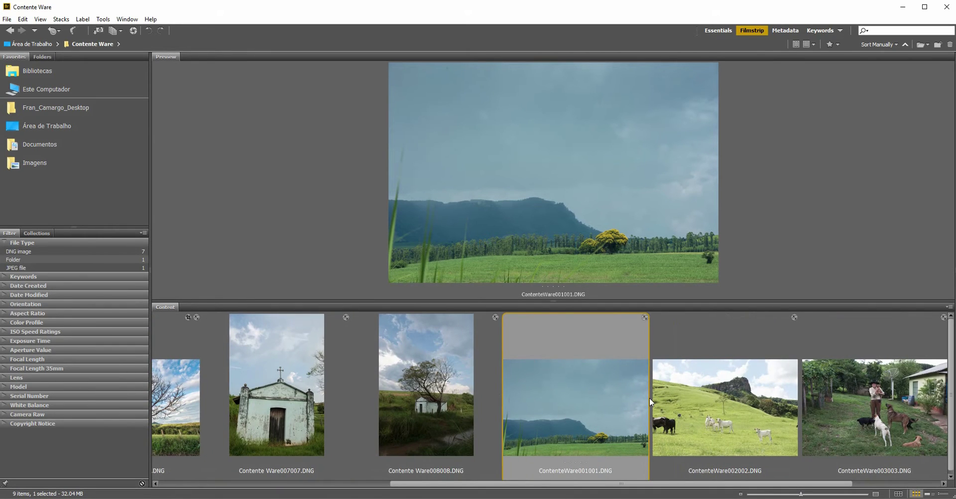
pyautogui.doubleClick(582, 400)
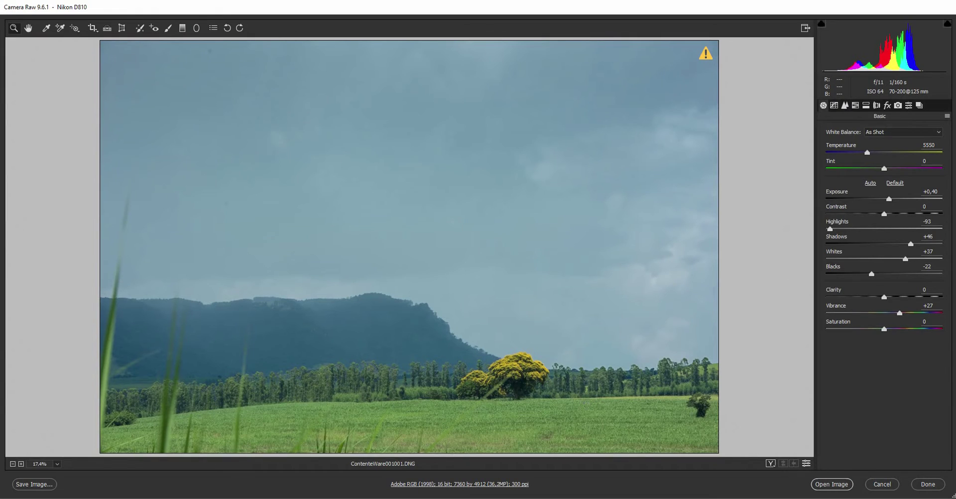
# Reset Basic to defaults, then set Highlights -97, Shadows/Whites +36, Blacks -23, Vibrance +24
pyautogui.click(946, 116)
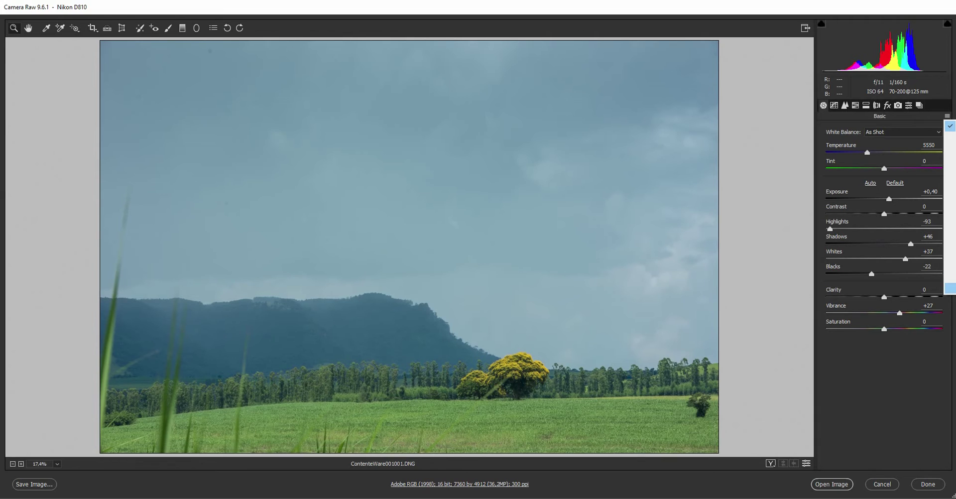
pyautogui.click(948, 288)
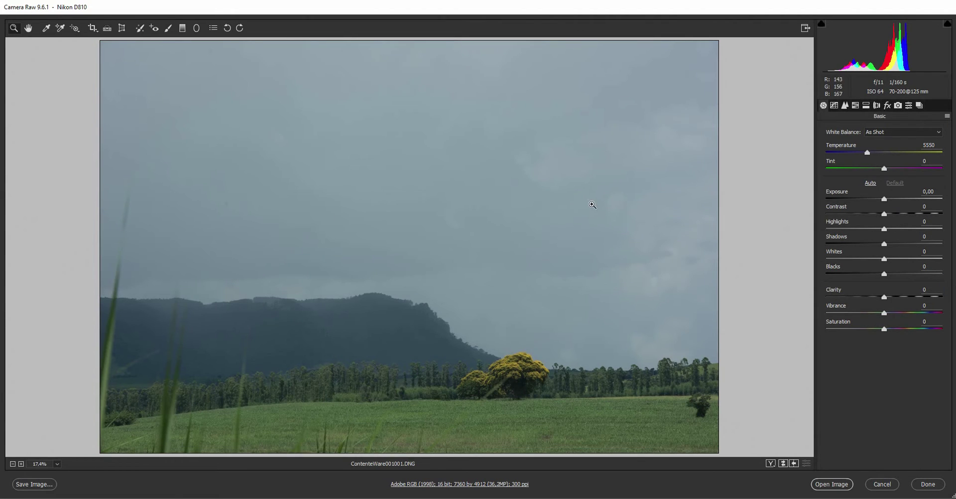
pyautogui.moveTo(835, 227)
pyautogui.mouseDown()
pyautogui.moveTo(916, 244)
pyautogui.moveTo(904, 259)
pyautogui.mouseUp()
pyautogui.click(871, 273)
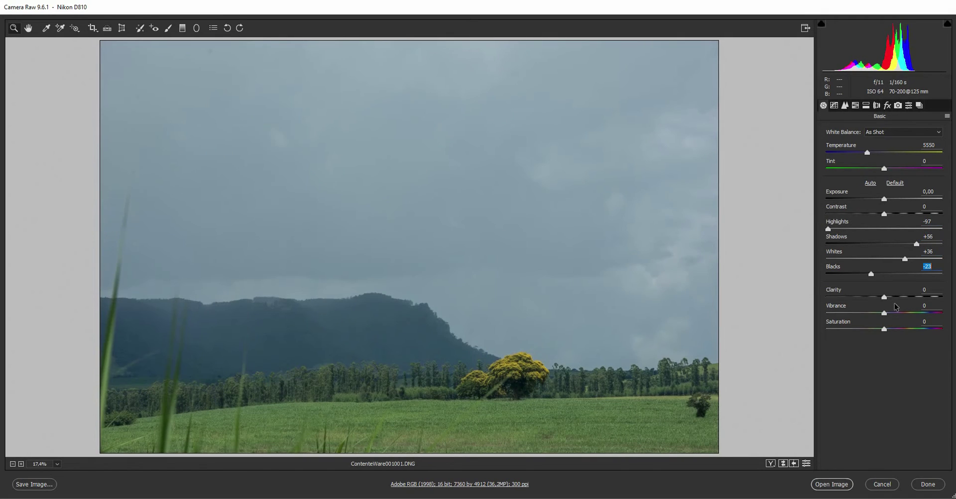
pyautogui.click(897, 313)
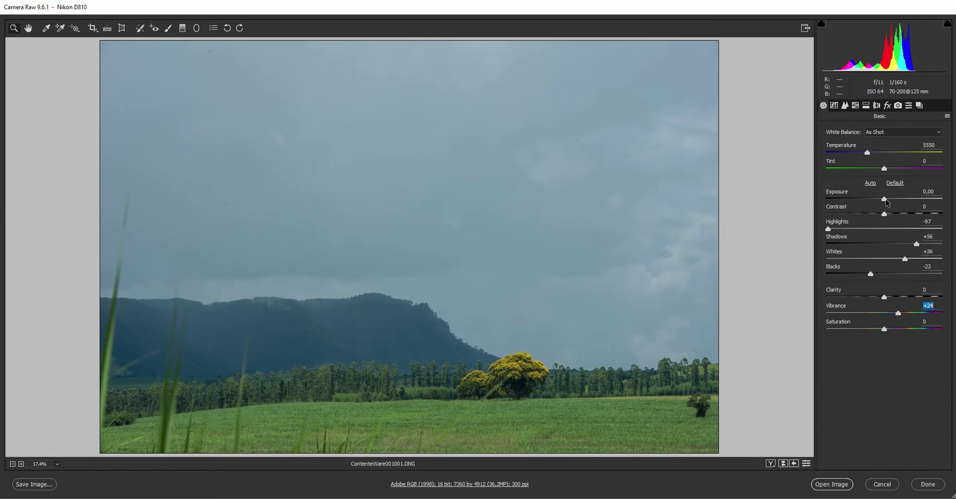
# Raise Exposure to +0.30 and add a graduated filter darkening the sky
pyautogui.moveTo(886, 201); pyautogui.dragTo(890, 202)
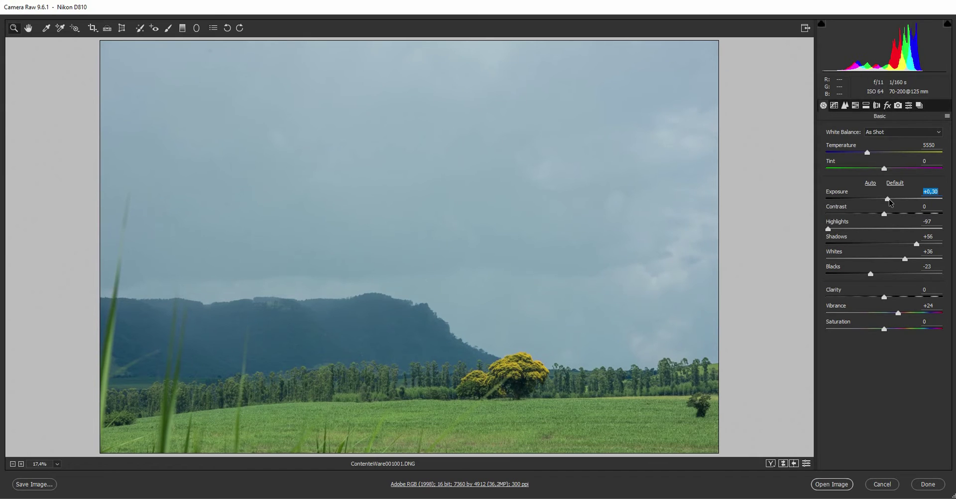
pyautogui.click(182, 28)
pyautogui.moveTo(454, 42); pyautogui.dragTo(444, 287)
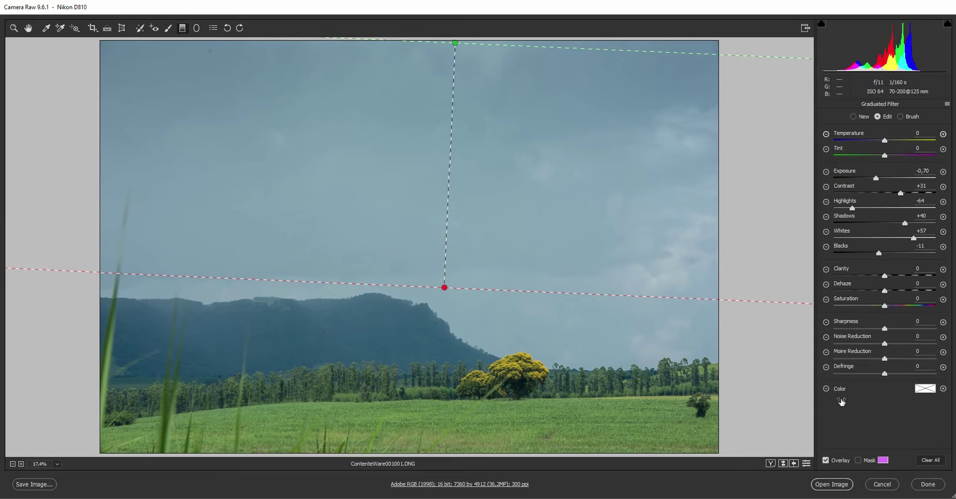
# Open the adjusted ContenteWare001001.DNG in Photoshop with Open Image
pyautogui.click(822, 487)
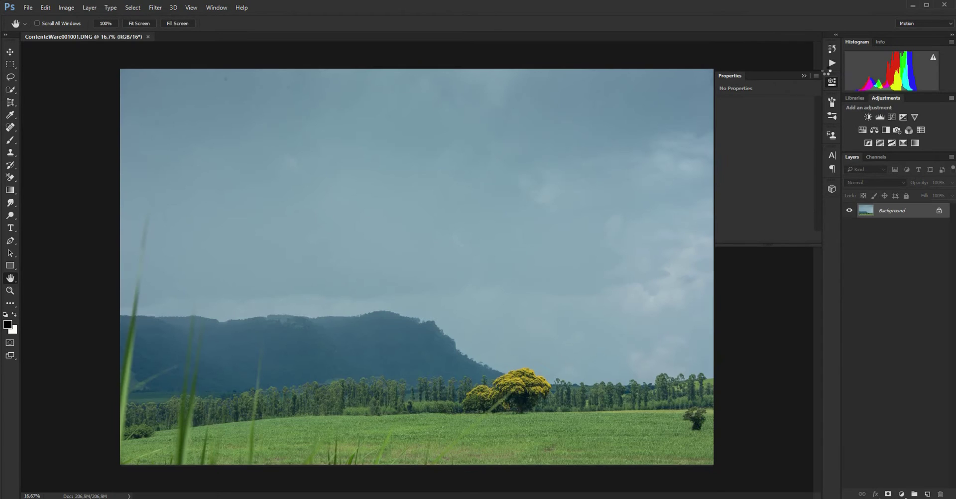
# Collapse the Properties panel and settle on the Spot Healing Brush after trying Crop and Marquee
pyautogui.click(805, 76)
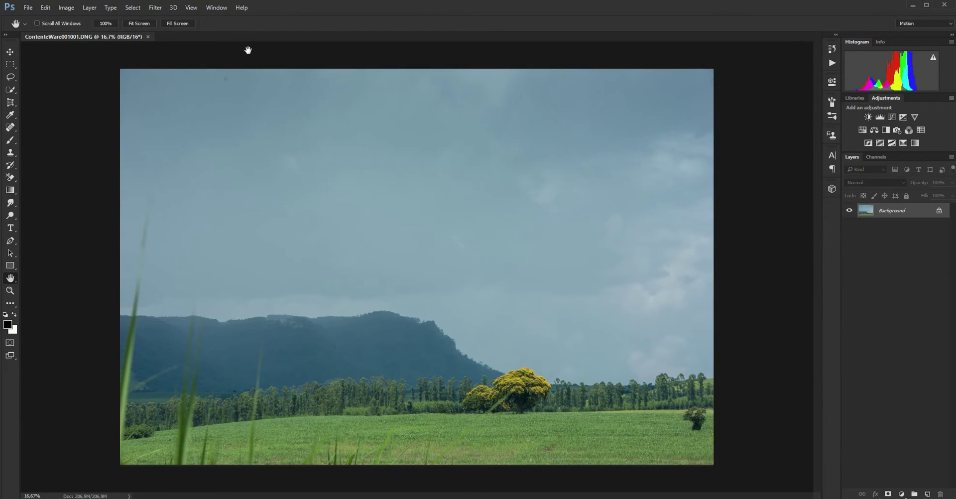
pyautogui.click(10, 102)
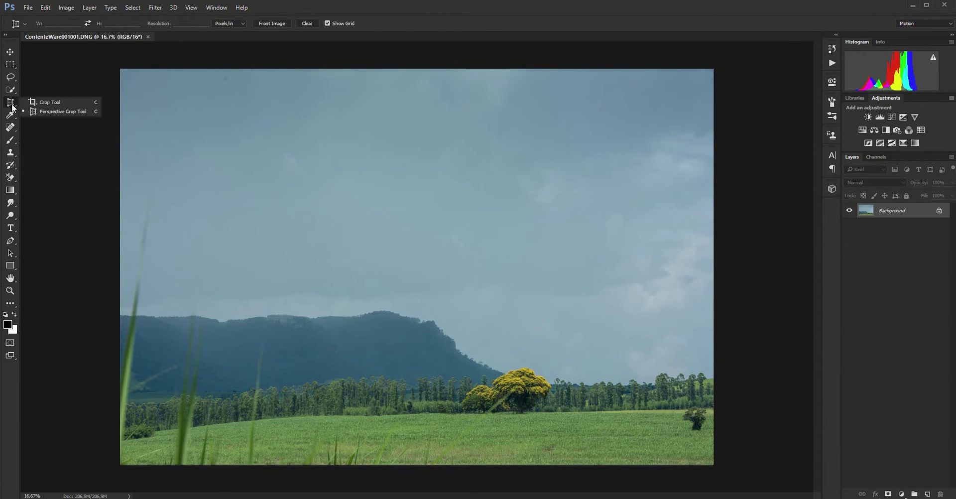
pyautogui.click(28, 101)
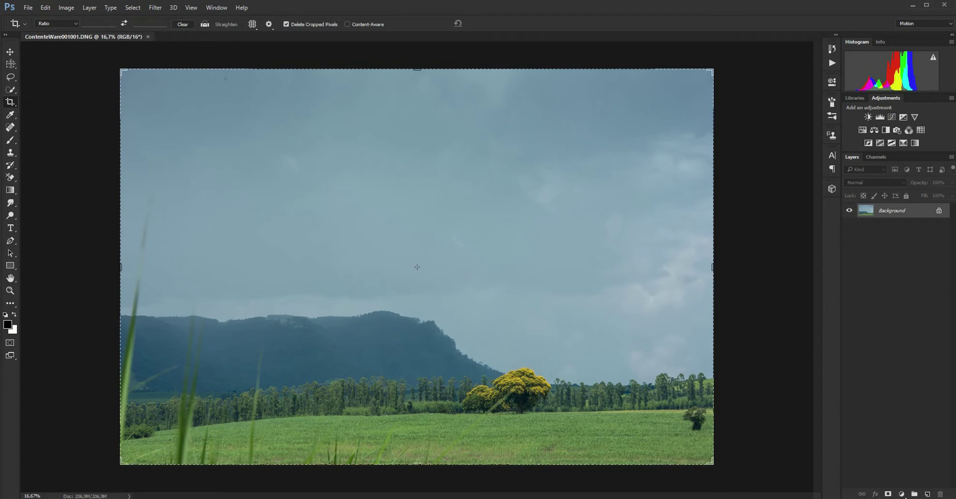
pyautogui.press('m')
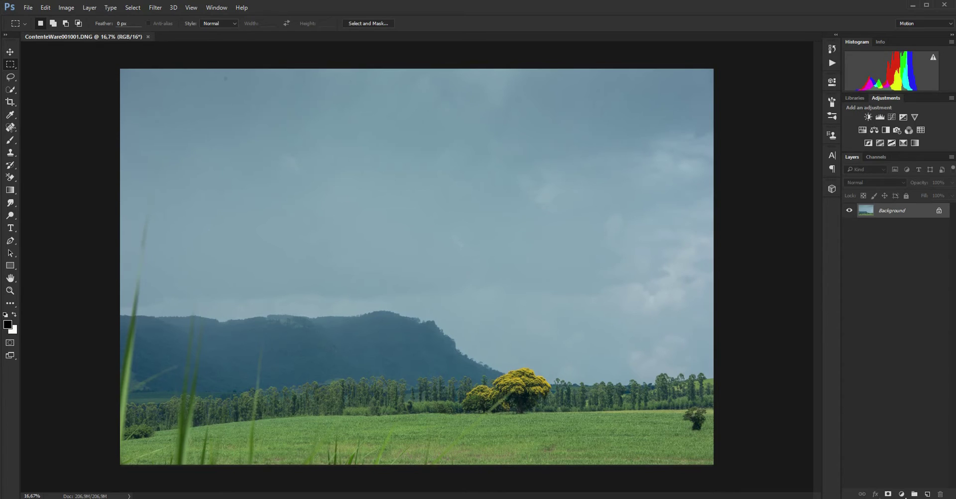
pyautogui.click(10, 128)
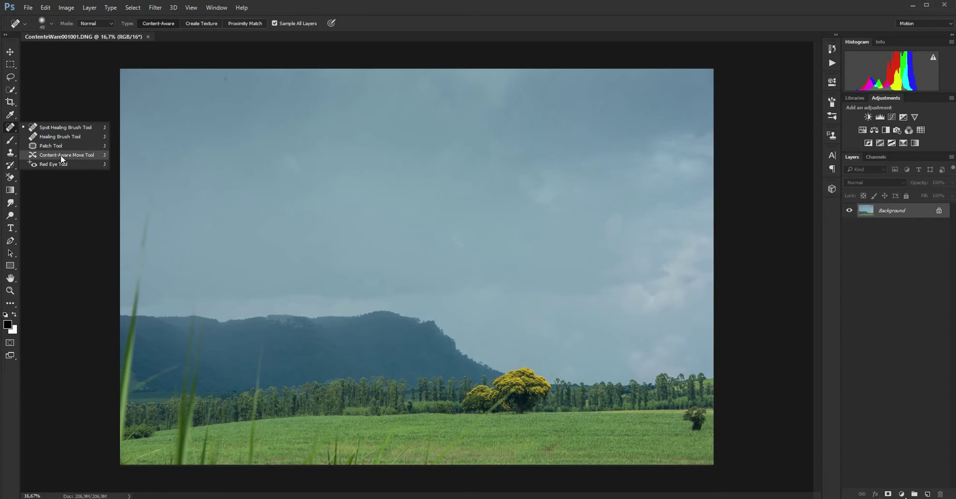
pyautogui.click(67, 128)
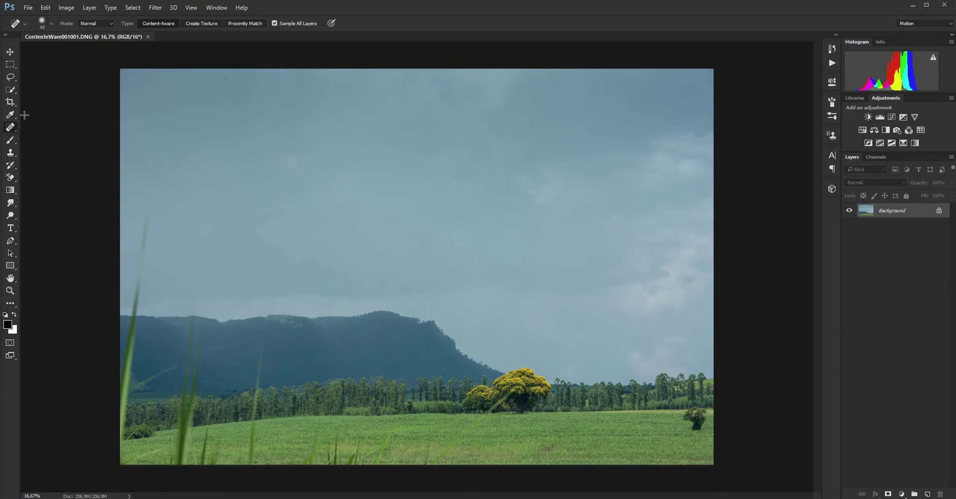
pyautogui.rightClick(11, 127)
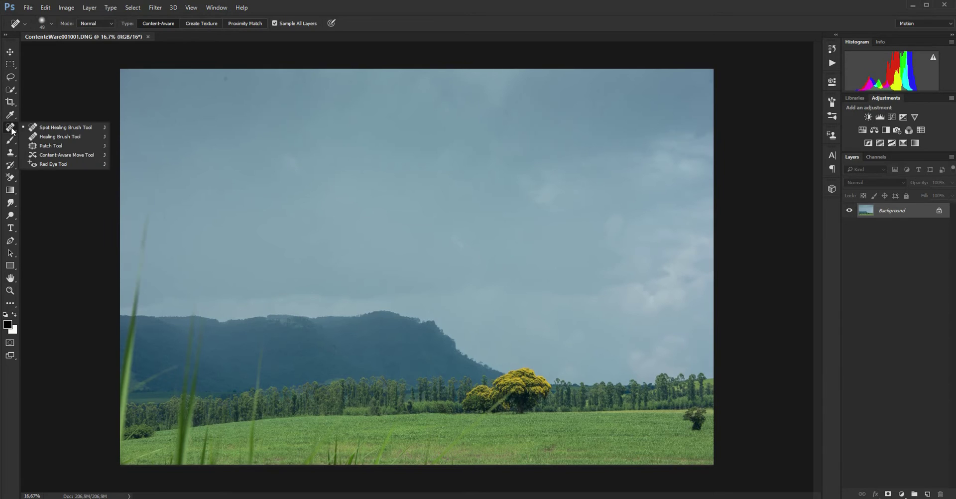
pyautogui.click(40, 128)
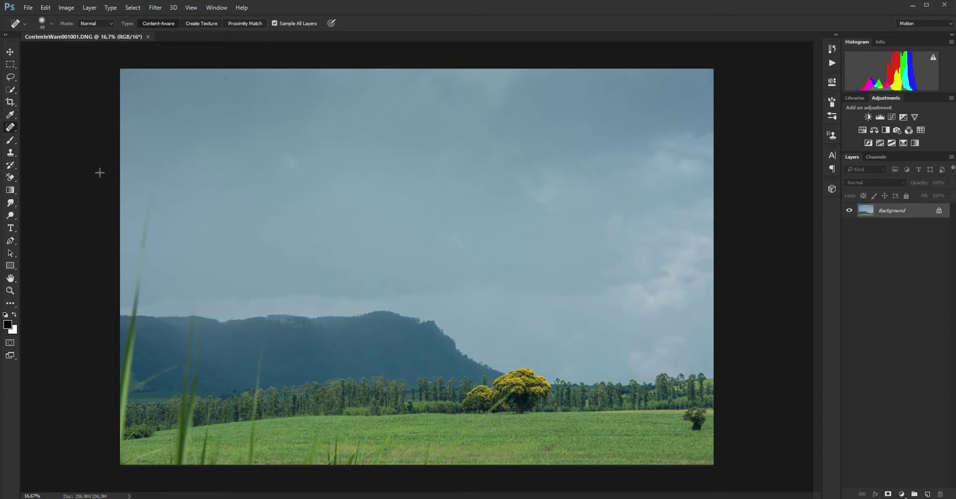
# Zoom in on the sky to 33.3% and set the healing brush to 79 px
pyautogui.click(12, 293)
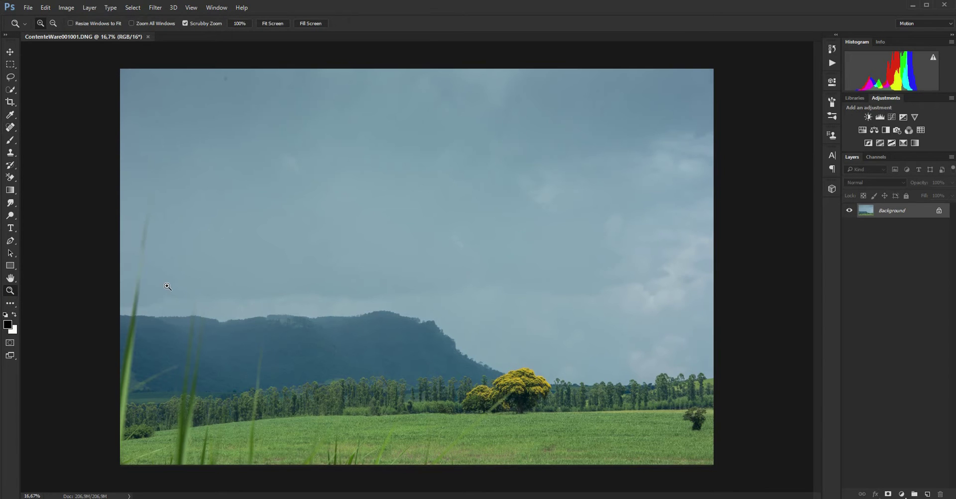
pyautogui.click(168, 285)
pyautogui.click(9, 127)
pyautogui.rightClick(157, 122)
pyautogui.click(205, 143)
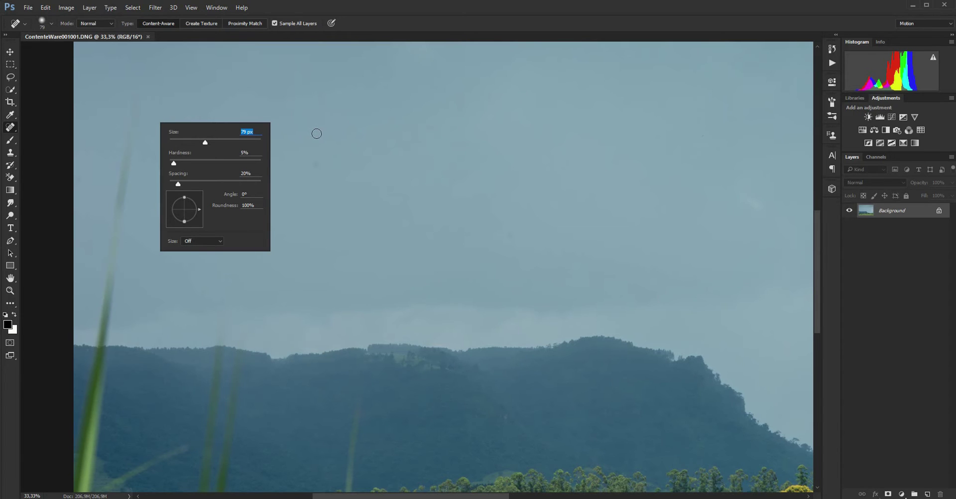
# Pan around the image, then fit the whole landscape photo on screen
pyautogui.moveTo(812, 240); pyautogui.dragTo(811, 293)
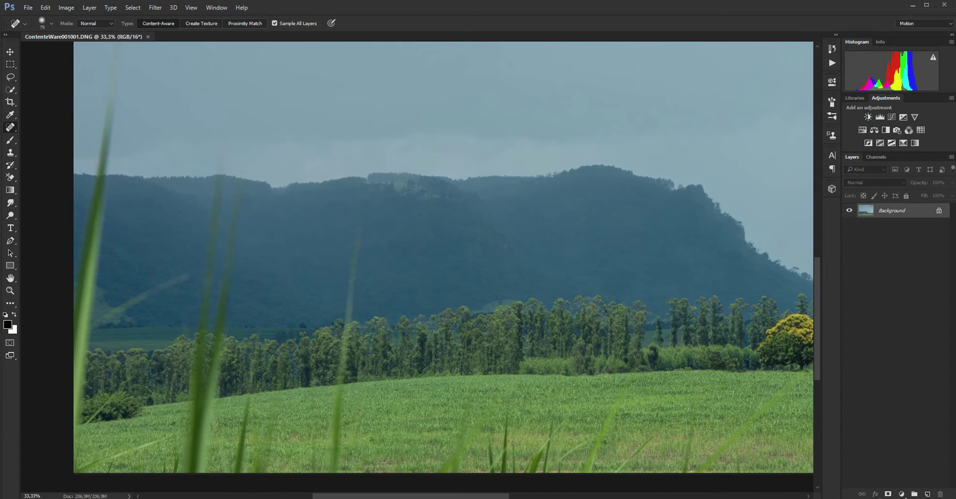
pyautogui.moveTo(821, 293)
pyautogui.mouseDown()
pyautogui.moveTo(828, 241)
pyautogui.moveTo(827, 272)
pyautogui.mouseUp()
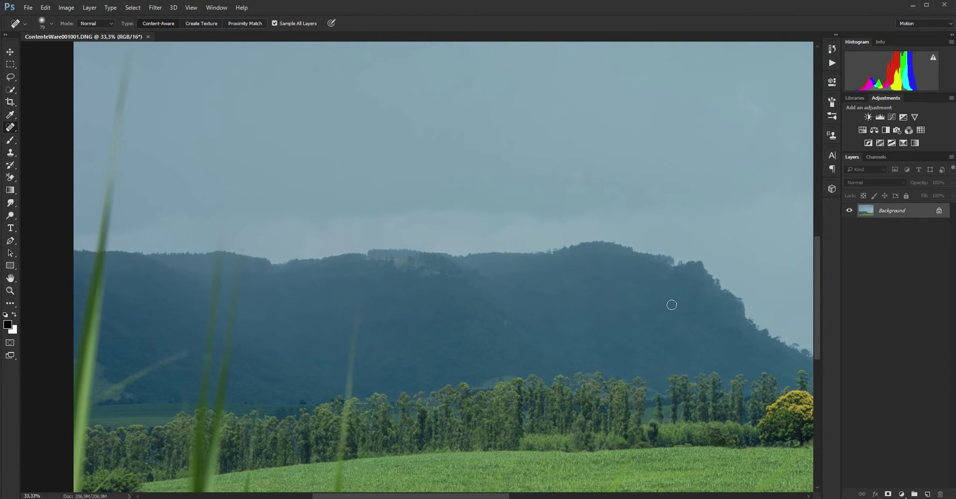
pyautogui.doubleClick(11, 279)
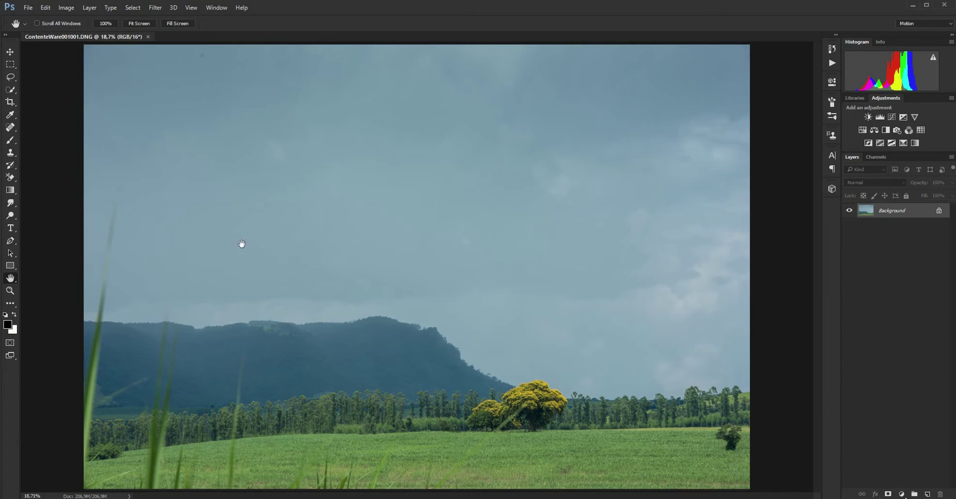
pyautogui.click(10, 128)
pyautogui.rightClick(10, 130)
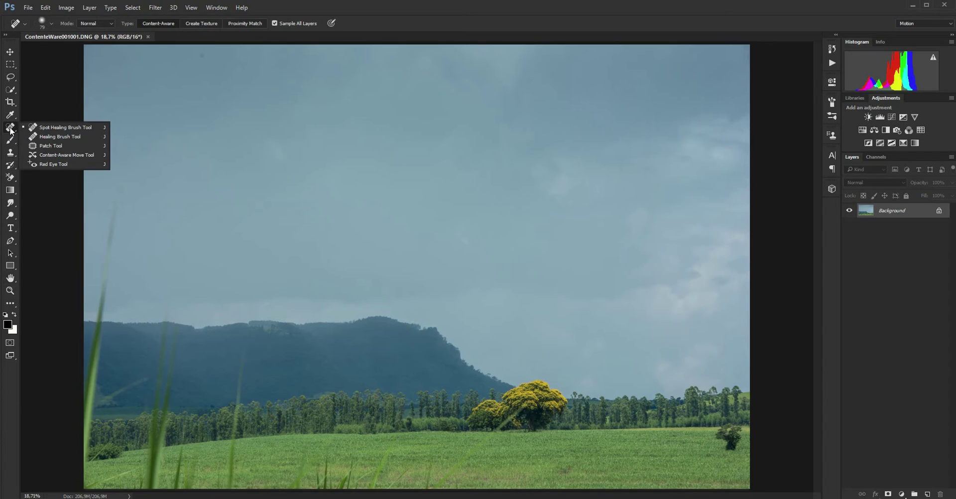
pyautogui.click(44, 130)
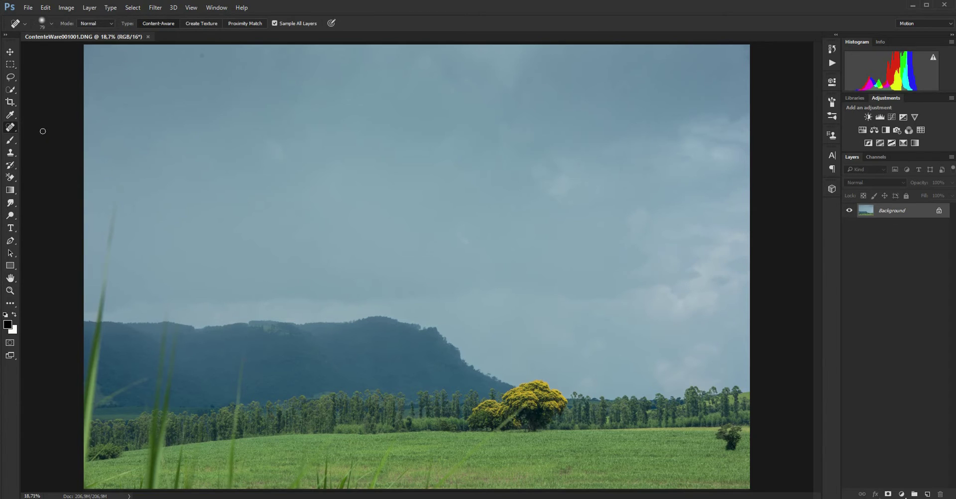
pyautogui.rightClick(145, 234)
pyautogui.moveTo(203, 252); pyautogui.dragTo(206, 252)
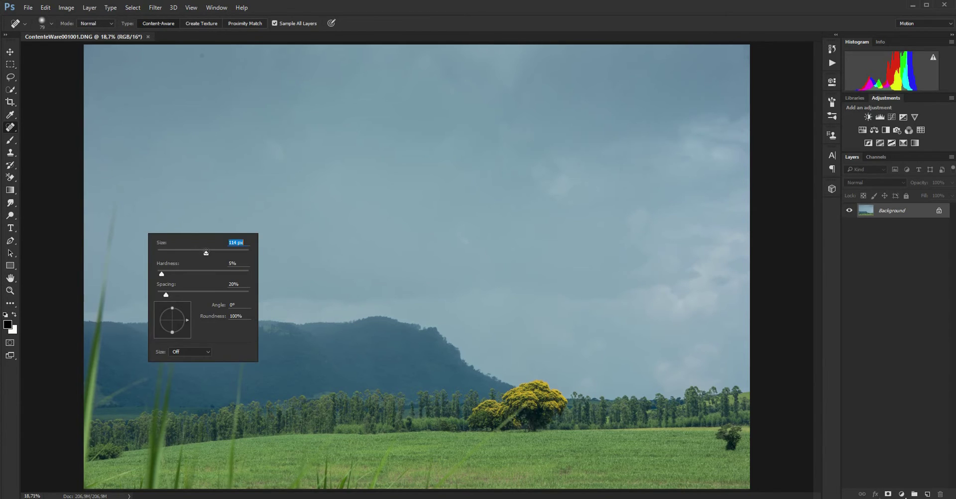
pyautogui.rightClick(205, 186)
pyautogui.press('Escape')
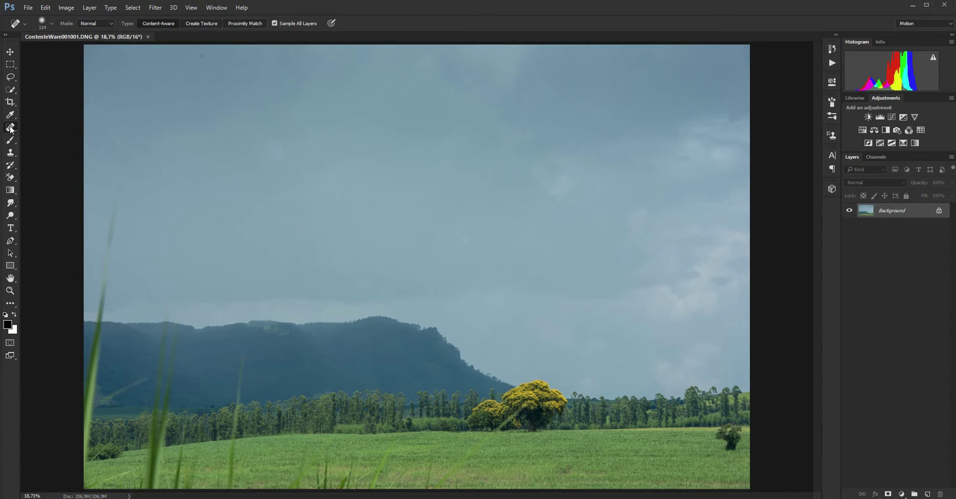
pyautogui.rightClick(230, 158)
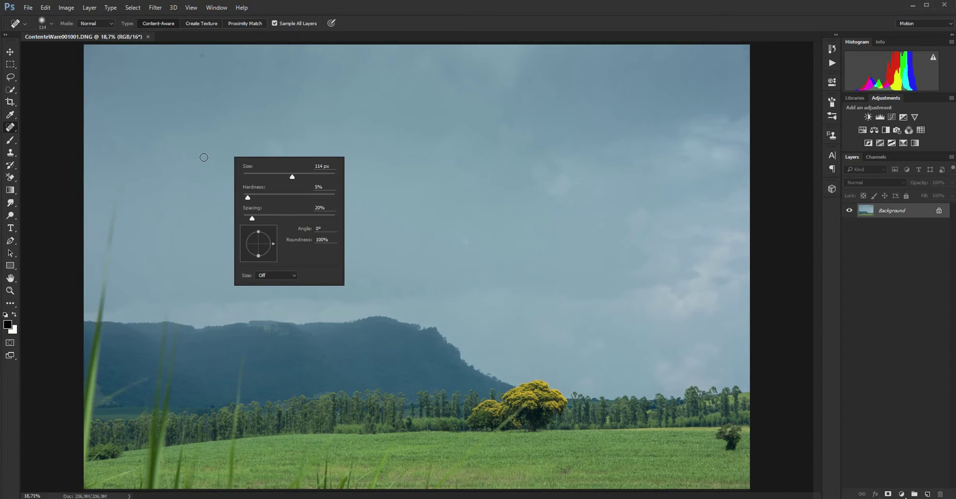
pyautogui.moveTo(293, 177); pyautogui.dragTo(299, 177)
pyautogui.moveTo(278, 167); pyautogui.dragTo(285, 167)
pyautogui.moveTo(329, 176); pyautogui.dragTo(259, 176)
pyautogui.moveTo(280, 178); pyautogui.dragTo(286, 178)
pyautogui.moveTo(288, 177); pyautogui.dragTo(294, 178)
pyautogui.write('[[[[]]]]')
pyautogui.press('BackSpace')
pyautogui.press('BackSpace')
pyautogui.press('BackSpace')
pyautogui.press('Return')
pyautogui.click(479, 198)
pyautogui.click(10, 64)
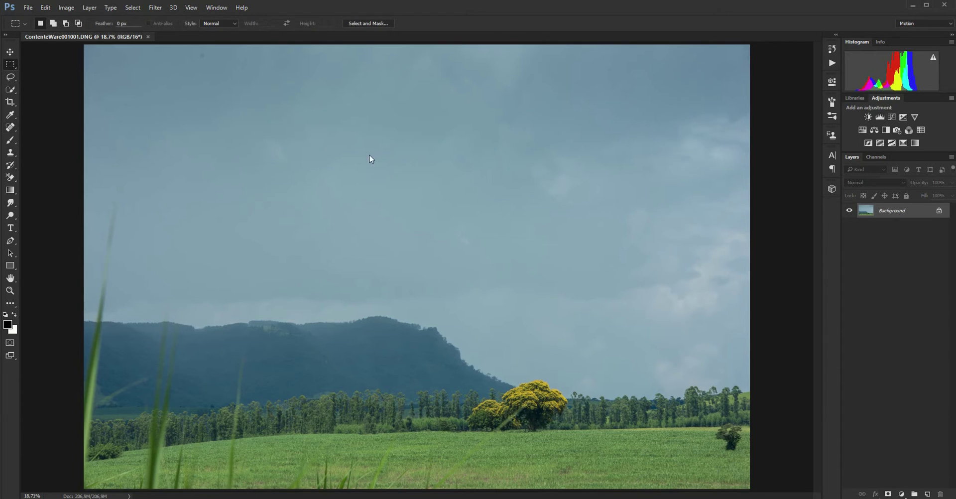
# With a 190 px Spot Healing Brush, paint out the grass blade tip in the left sky
pyautogui.click(11, 127)
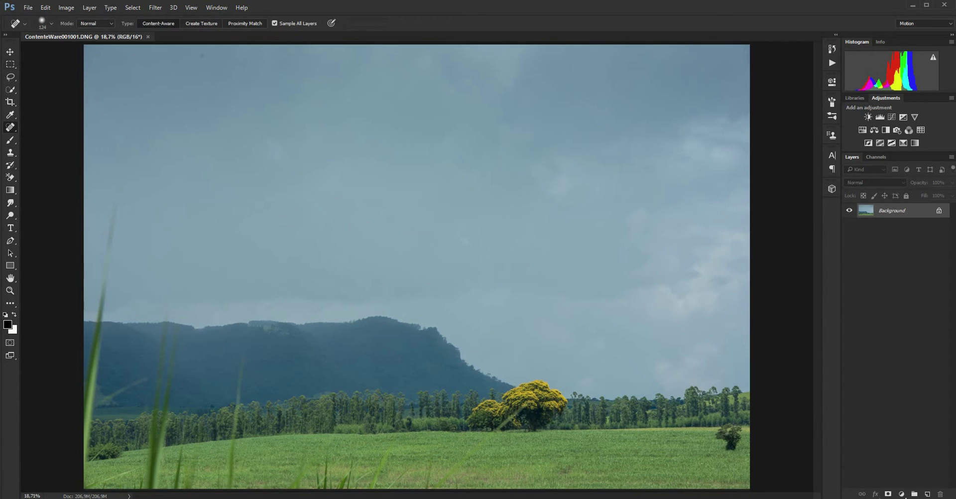
pyautogui.press('[')
pyautogui.press('[')
pyautogui.press('[')
pyautogui.rightClick(293, 195)
pyautogui.click(378, 217)
pyautogui.moveTo(379, 218); pyautogui.dragTo(371, 217)
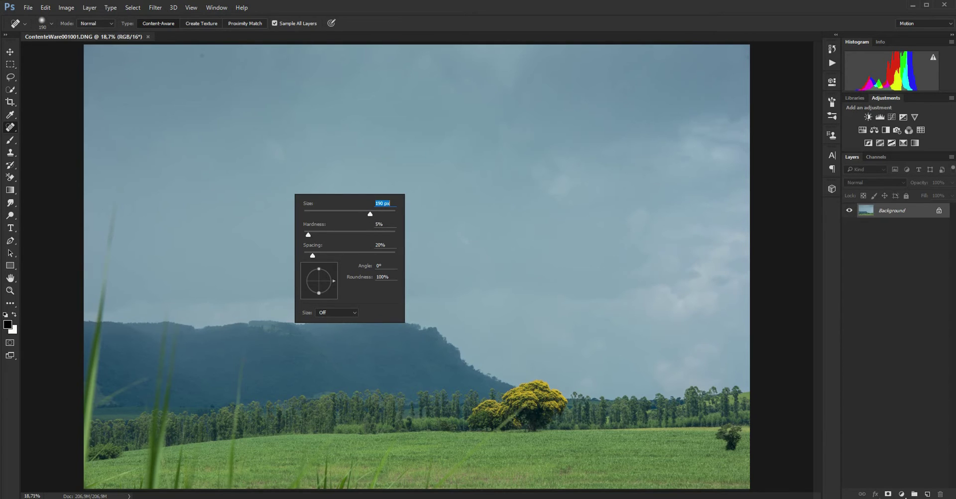
pyautogui.click(418, 202)
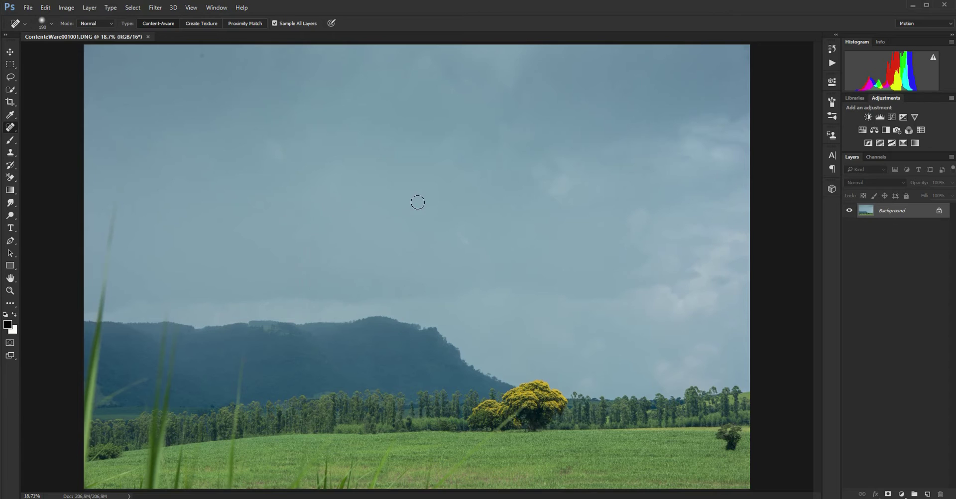
pyautogui.moveTo(117, 197); pyautogui.dragTo(80, 469)
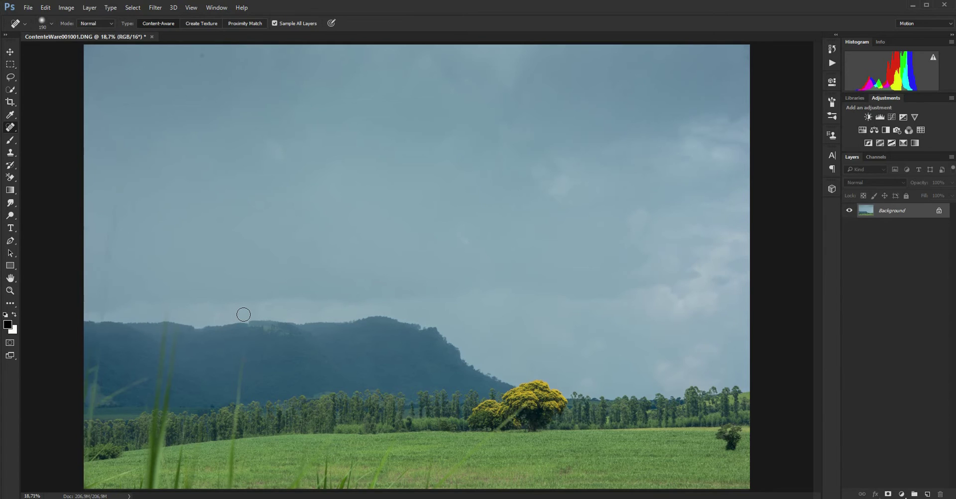
pyautogui.moveTo(99, 306); pyautogui.dragTo(98, 309)
# Zoom into the left of the photo and heal the grass blade crossing the mountain
pyautogui.press('z')
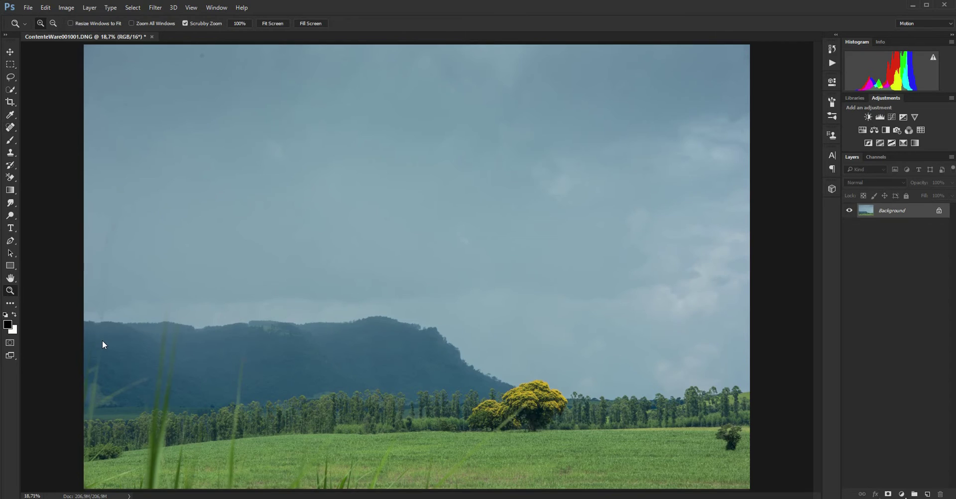
pyautogui.click(105, 343)
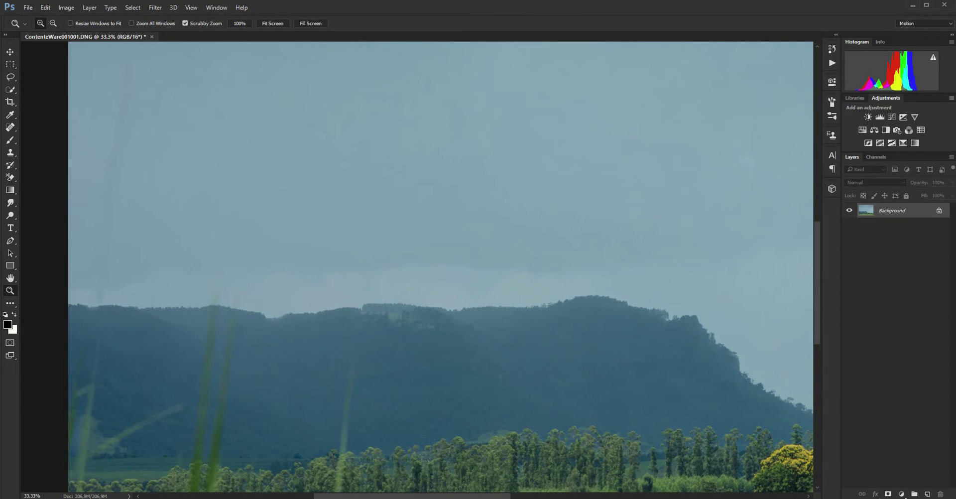
pyautogui.click(10, 278)
pyautogui.moveTo(320, 316); pyautogui.dragTo(369, 181)
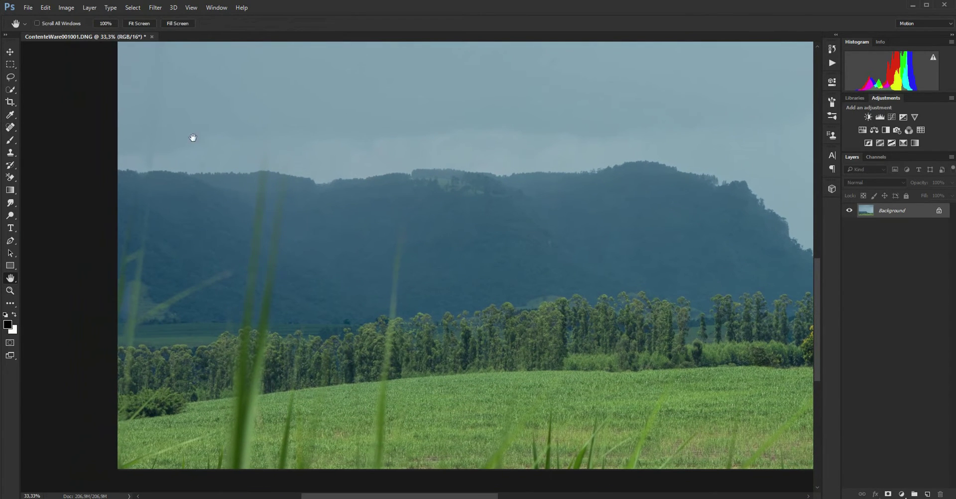
pyautogui.click(10, 127)
pyautogui.moveTo(155, 200)
pyautogui.mouseDown()
pyautogui.moveTo(128, 336)
pyautogui.moveTo(155, 302)
pyautogui.moveTo(229, 273)
pyautogui.moveTo(146, 308)
pyautogui.moveTo(122, 273)
pyautogui.moveTo(121, 294)
pyautogui.mouseUp()
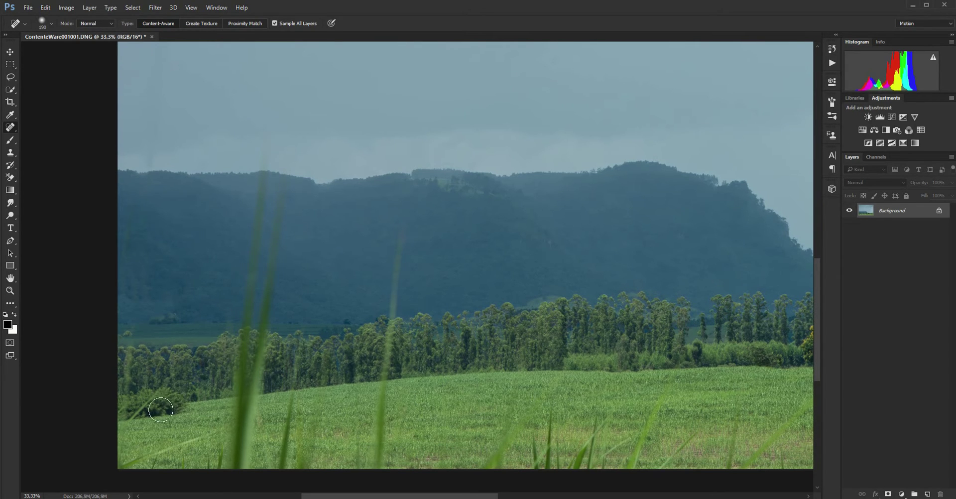
# Heal the grass stems along the bottom-left edge
pyautogui.rightClick(183, 374)
pyautogui.moveTo(164, 391)
pyautogui.mouseDown()
pyautogui.moveTo(124, 427)
pyautogui.moveTo(133, 412)
pyautogui.mouseUp()
pyautogui.moveTo(214, 433); pyautogui.dragTo(114, 469)
pyautogui.moveTo(151, 474)
pyautogui.mouseDown()
pyautogui.moveTo(156, 454)
pyautogui.moveTo(195, 459)
pyautogui.mouseUp()
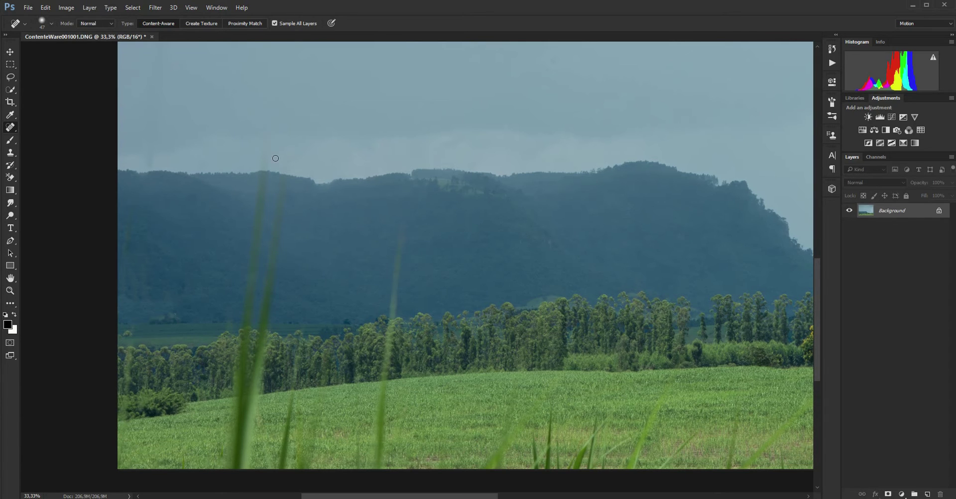
# Finish healing the blade over the mountain and touch up its leftover spots
pyautogui.rightClick(296, 243)
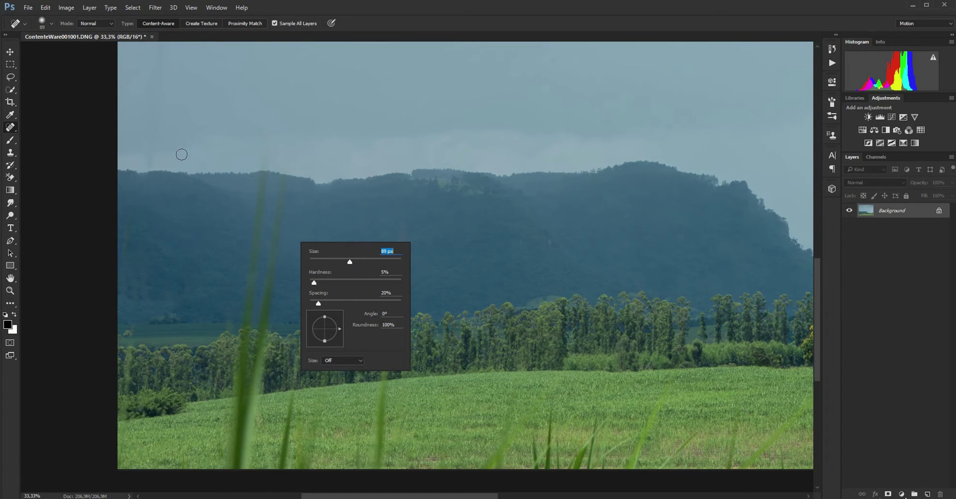
pyautogui.press('Return')
pyautogui.moveTo(143, 158); pyautogui.dragTo(161, 160)
pyautogui.moveTo(135, 200); pyautogui.dragTo(127, 243)
pyautogui.click(132, 233)
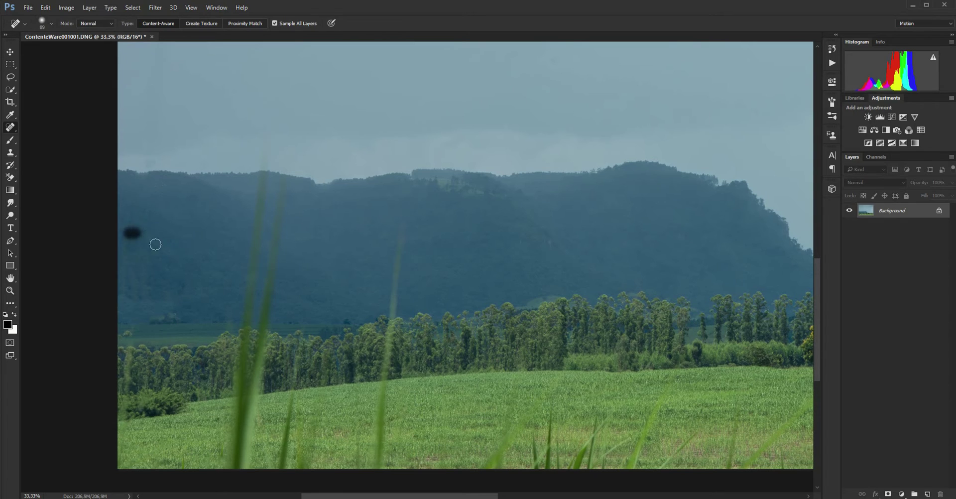
pyautogui.click(134, 199)
pyautogui.moveTo(147, 151); pyautogui.dragTo(162, 151)
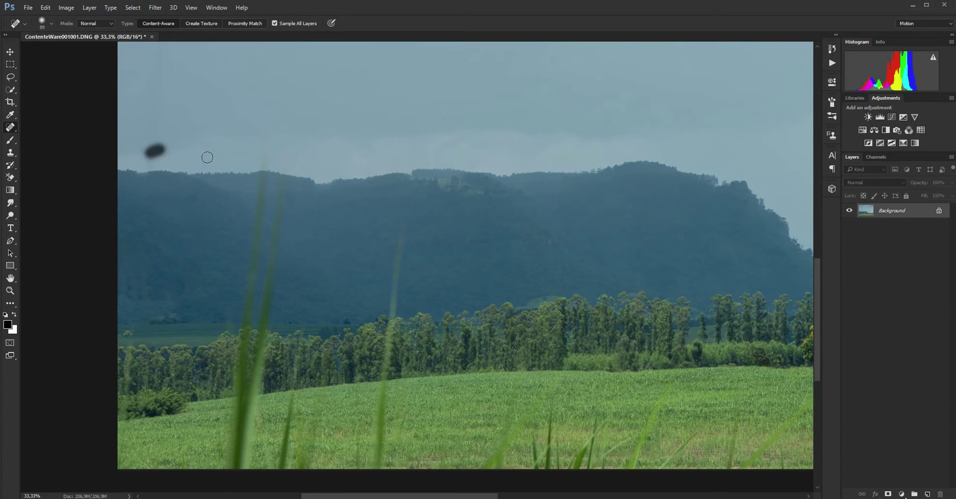
# Heal the blade crossing the ridge and running down over the treeline
pyautogui.moveTo(266, 144); pyautogui.dragTo(246, 326)
pyautogui.moveTo(271, 185); pyautogui.dragTo(246, 316)
pyautogui.moveTo(283, 203); pyautogui.dragTo(277, 228)
pyautogui.moveTo(283, 185)
pyautogui.mouseDown()
pyautogui.moveTo(262, 312)
pyautogui.moveTo(283, 190)
pyautogui.moveTo(276, 184)
pyautogui.moveTo(255, 234)
pyautogui.moveTo(251, 305)
pyautogui.moveTo(272, 240)
pyautogui.moveTo(282, 243)
pyautogui.moveTo(241, 230)
pyautogui.mouseUp()
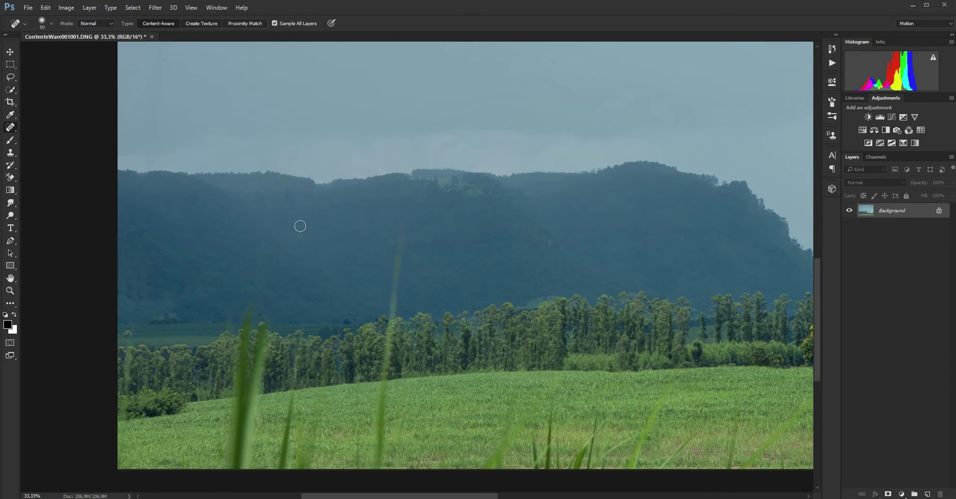
# Heal the second blade across the mountain and dab out leftover hillside traces
pyautogui.moveTo(403, 221); pyautogui.dragTo(393, 307)
pyautogui.click(400, 276)
pyautogui.moveTo(397, 258); pyautogui.dragTo(411, 258)
pyautogui.moveTo(405, 224); pyautogui.dragTo(416, 224)
pyautogui.moveTo(259, 235)
pyautogui.mouseDown()
pyautogui.moveTo(299, 235)
pyautogui.moveTo(299, 221)
pyautogui.moveTo(277, 208)
pyautogui.moveTo(282, 218)
pyautogui.moveTo(294, 196)
pyautogui.moveTo(301, 201)
pyautogui.moveTo(288, 242)
pyautogui.moveTo(254, 275)
pyautogui.moveTo(274, 276)
pyautogui.mouseUp()
pyautogui.click(277, 250)
pyautogui.click(252, 262)
pyautogui.moveTo(247, 239)
pyautogui.mouseDown()
pyautogui.moveTo(264, 239)
pyautogui.moveTo(297, 191)
pyautogui.moveTo(276, 193)
pyautogui.mouseUp()
pyautogui.moveTo(262, 157); pyautogui.dragTo(275, 156)
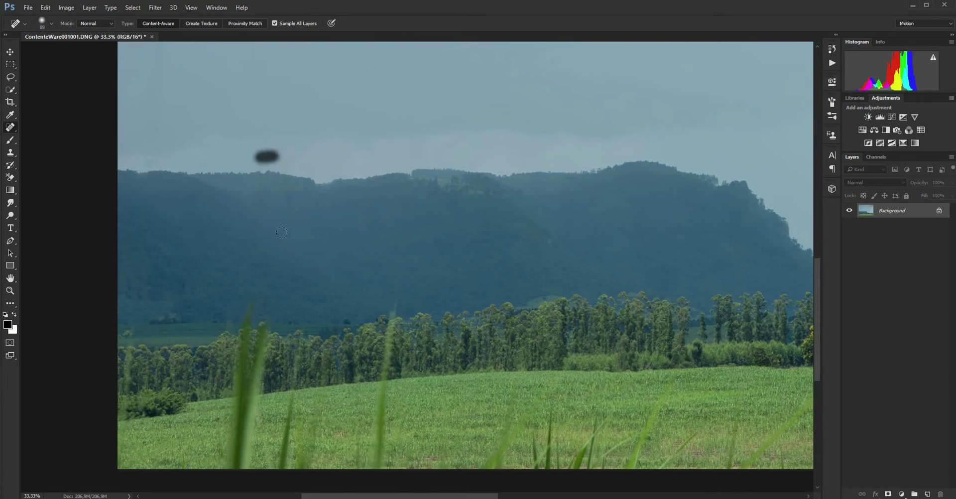
# Enlarge the brush to 120 px and heal the blades from treeline to the bottom
pyautogui.rightClick(273, 329)
pyautogui.click(335, 348)
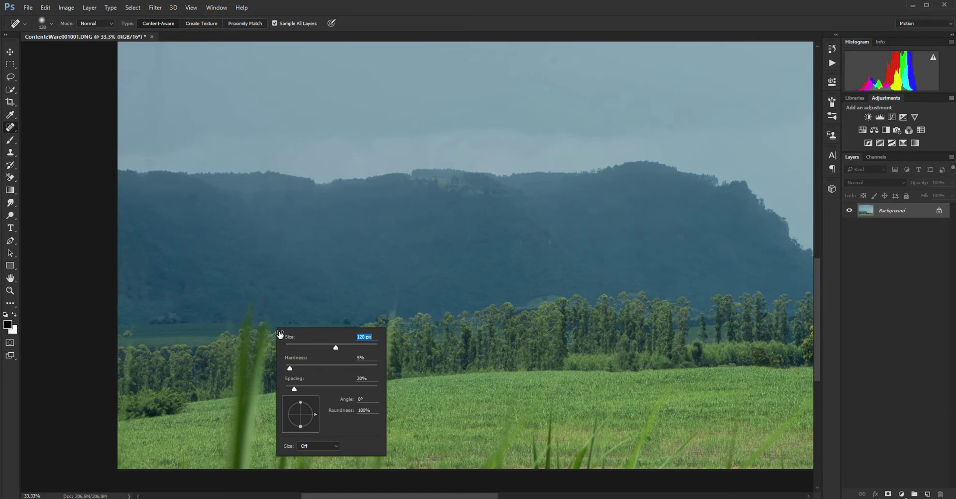
pyautogui.click(247, 316)
pyautogui.moveTo(247, 309)
pyautogui.mouseDown()
pyautogui.moveTo(233, 462)
pyautogui.moveTo(231, 318)
pyautogui.moveTo(247, 337)
pyautogui.moveTo(243, 459)
pyautogui.moveTo(265, 319)
pyautogui.moveTo(228, 462)
pyautogui.moveTo(239, 447)
pyautogui.mouseUp()
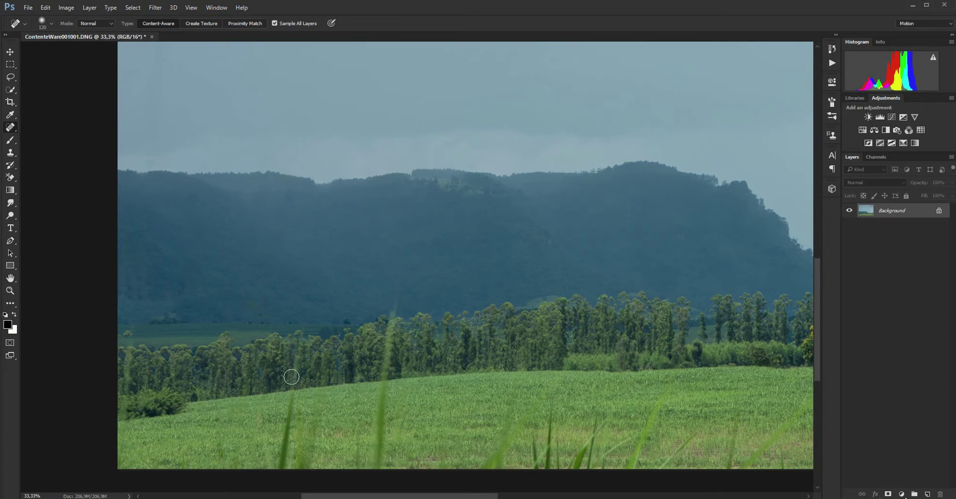
pyautogui.moveTo(293, 355); pyautogui.dragTo(280, 466)
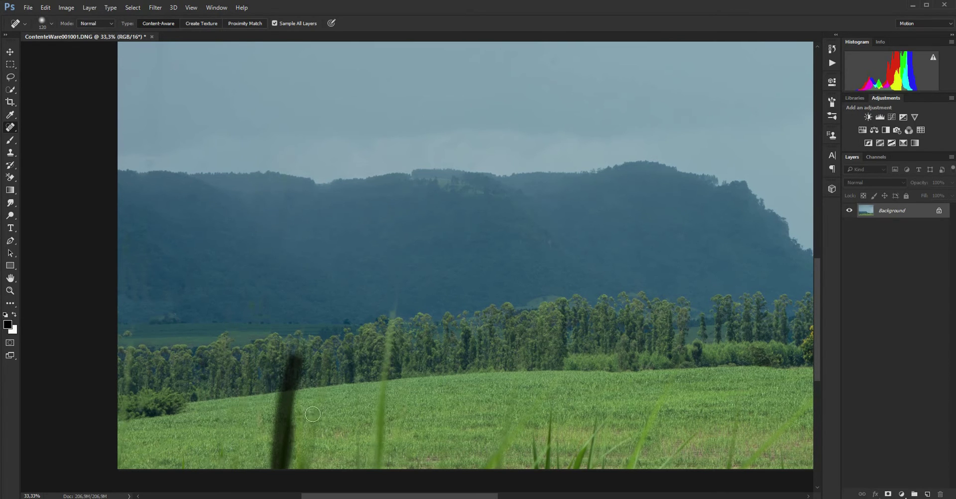
# Heal grass blades in the left and middle of the field down to the bottom edge
pyautogui.moveTo(313, 411)
pyautogui.mouseDown()
pyautogui.moveTo(296, 399)
pyautogui.moveTo(281, 403)
pyautogui.mouseUp()
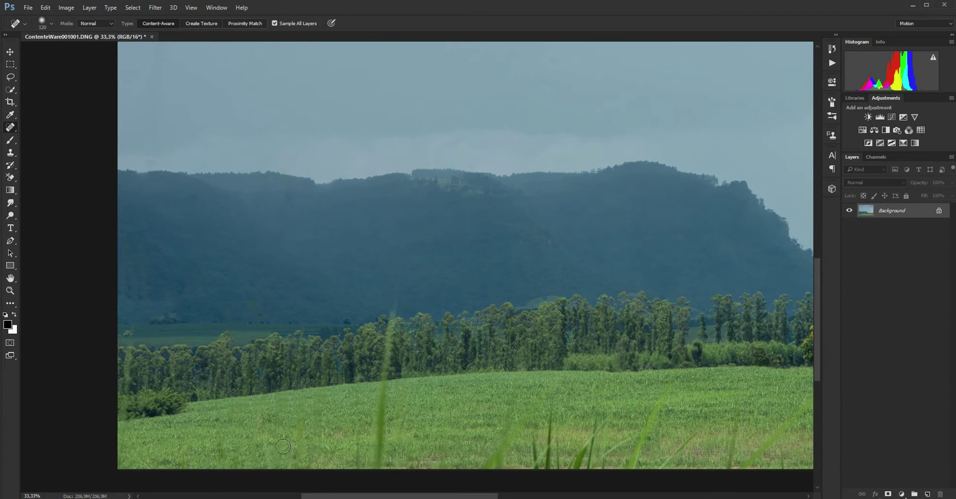
pyautogui.moveTo(223, 450); pyautogui.dragTo(266, 422)
pyautogui.moveTo(296, 451)
pyautogui.mouseDown()
pyautogui.moveTo(264, 455)
pyautogui.moveTo(314, 411)
pyautogui.moveTo(293, 406)
pyautogui.mouseUp()
pyautogui.moveTo(395, 300); pyautogui.dragTo(382, 404)
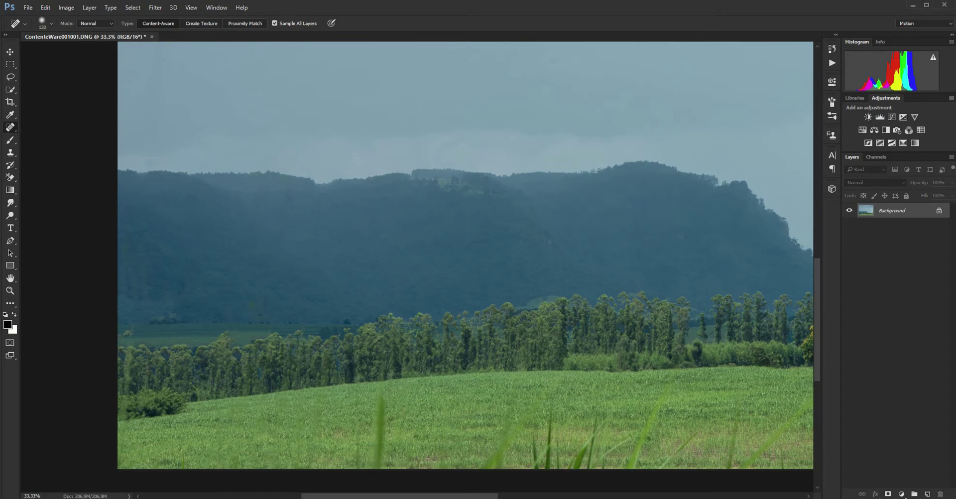
pyautogui.moveTo(381, 397); pyautogui.dragTo(378, 474)
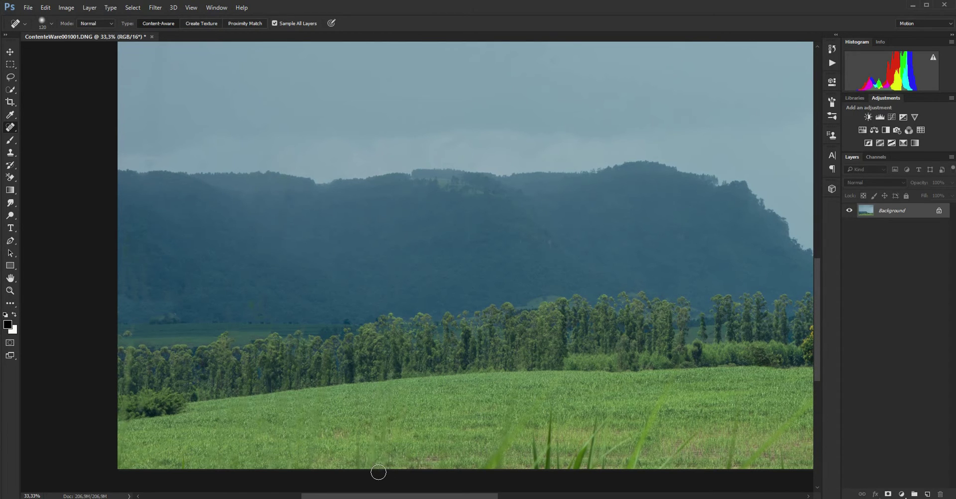
pyautogui.moveTo(359, 428); pyautogui.dragTo(359, 475)
# Heal the blade right of centre and the tall blade on the right side
pyautogui.moveTo(507, 396); pyautogui.dragTo(485, 471)
pyautogui.moveTo(485, 471); pyautogui.dragTo(500, 451)
pyautogui.moveTo(686, 372); pyautogui.dragTo(669, 458)
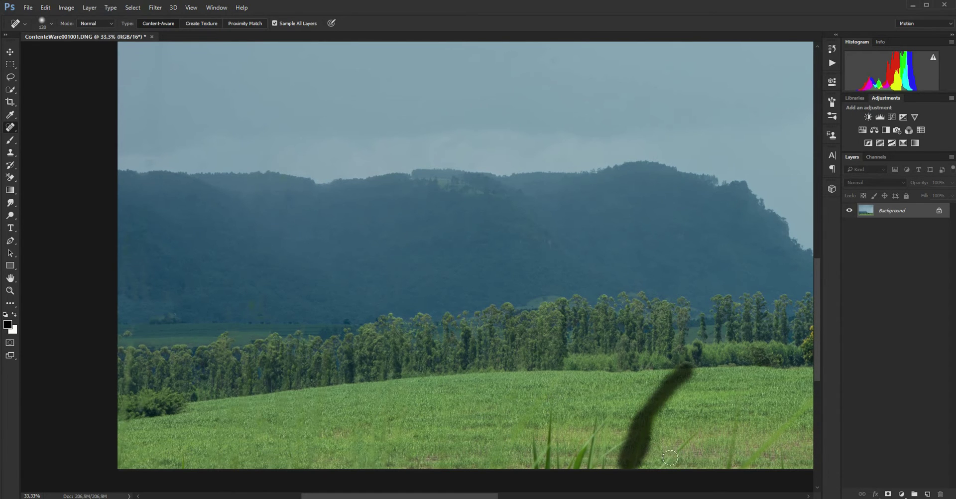
pyautogui.moveTo(672, 381); pyautogui.dragTo(663, 379)
pyautogui.moveTo(654, 425)
pyautogui.mouseDown()
pyautogui.moveTo(638, 421)
pyautogui.moveTo(637, 442)
pyautogui.mouseUp()
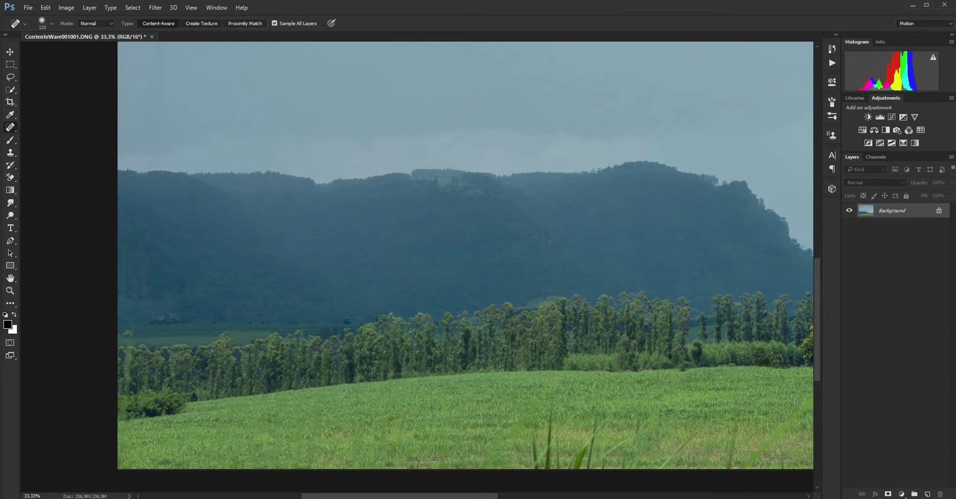
# Remove blades near the bottom centre and dab out traces in the lower-right field
pyautogui.moveTo(535, 432); pyautogui.dragTo(536, 467)
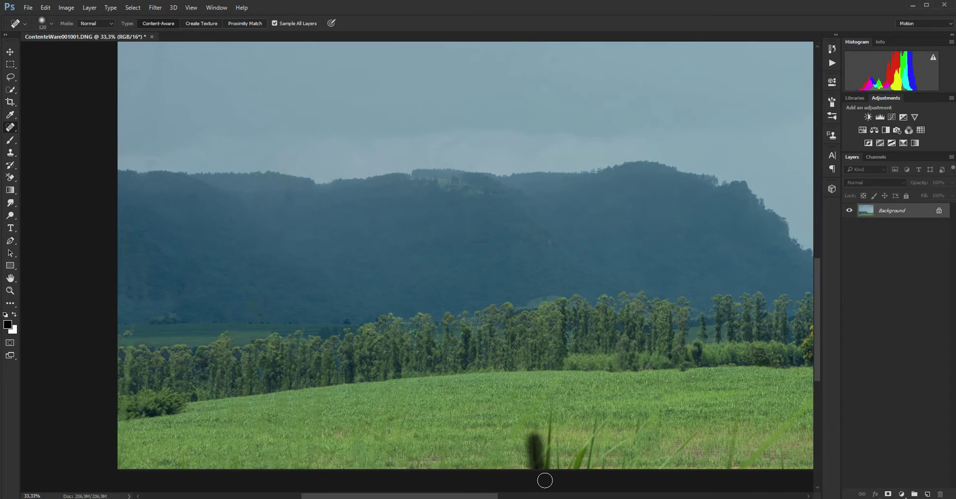
pyautogui.moveTo(552, 406); pyautogui.dragTo(555, 482)
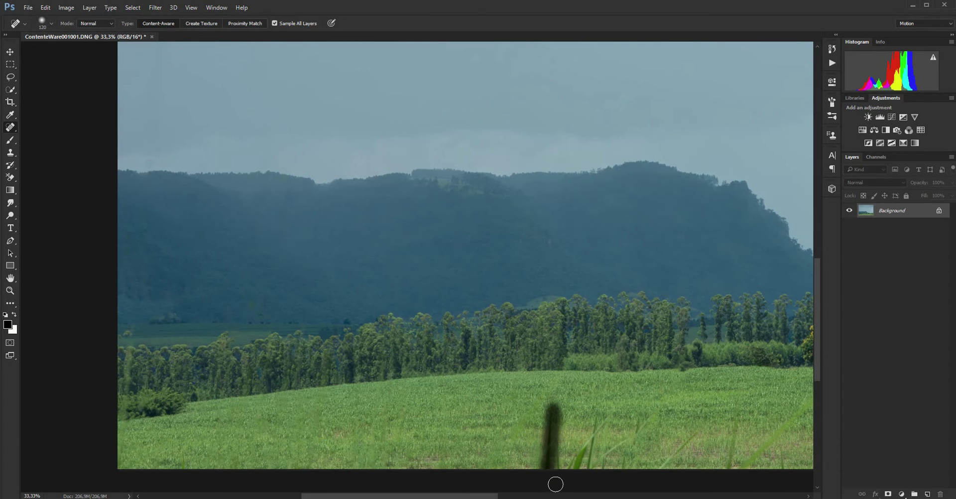
pyautogui.moveTo(515, 429)
pyautogui.mouseDown()
pyautogui.moveTo(534, 432)
pyautogui.moveTo(536, 411)
pyautogui.moveTo(561, 384)
pyautogui.mouseUp()
pyautogui.moveTo(552, 445)
pyautogui.mouseDown()
pyautogui.moveTo(563, 442)
pyautogui.moveTo(567, 467)
pyautogui.moveTo(595, 448)
pyautogui.mouseUp()
pyautogui.moveTo(593, 415)
pyautogui.mouseDown()
pyautogui.moveTo(587, 457)
pyautogui.moveTo(620, 414)
pyautogui.moveTo(590, 448)
pyautogui.moveTo(623, 439)
pyautogui.moveTo(597, 423)
pyautogui.moveTo(638, 420)
pyautogui.mouseUp()
pyautogui.click(633, 423)
pyautogui.click(601, 421)
pyautogui.click(593, 429)
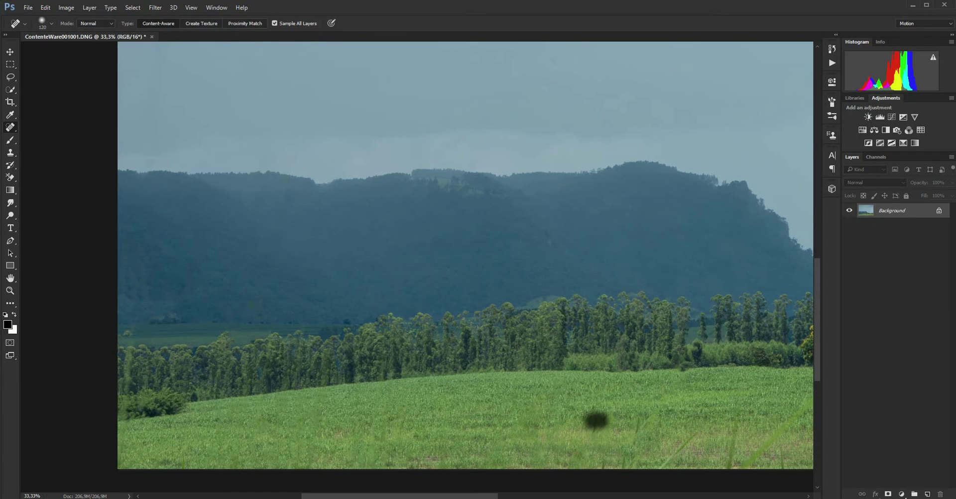
# Blend away the remaining dark spots across the lower-right and bottom grass
pyautogui.moveTo(694, 433); pyautogui.dragTo(662, 473)
pyautogui.moveTo(640, 420); pyautogui.dragTo(639, 437)
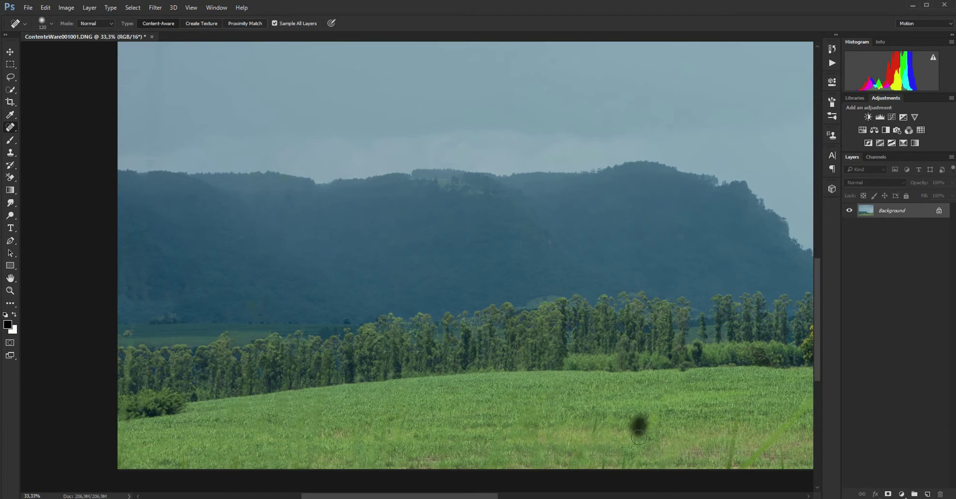
pyautogui.click(625, 457)
pyautogui.click(640, 429)
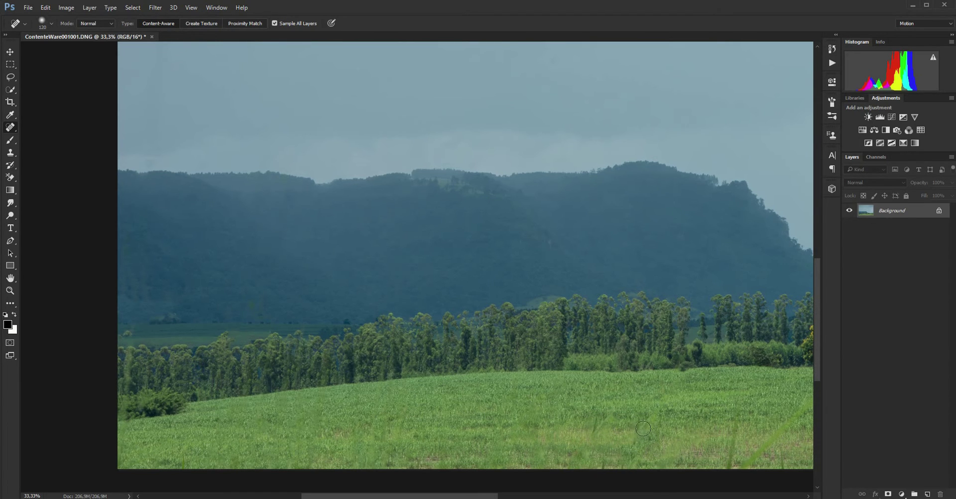
pyautogui.moveTo(593, 433); pyautogui.dragTo(597, 411)
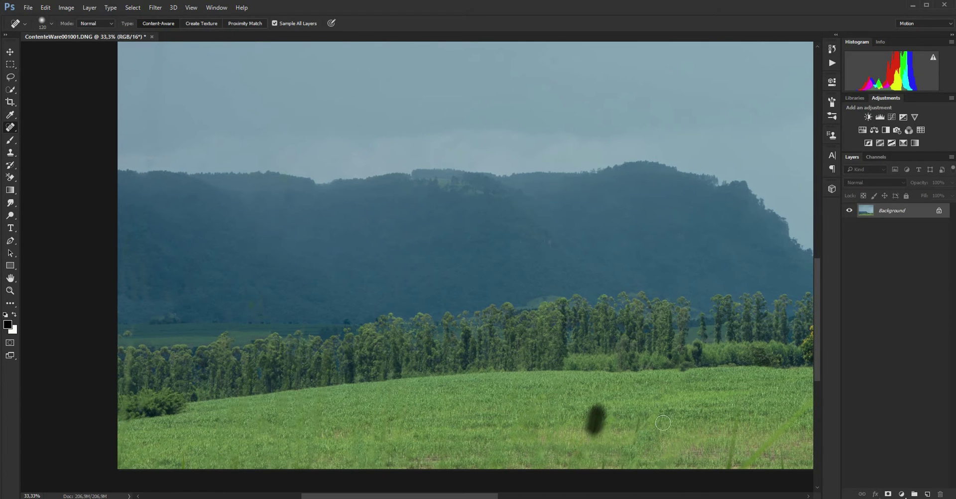
pyautogui.moveTo(730, 423); pyautogui.dragTo(726, 463)
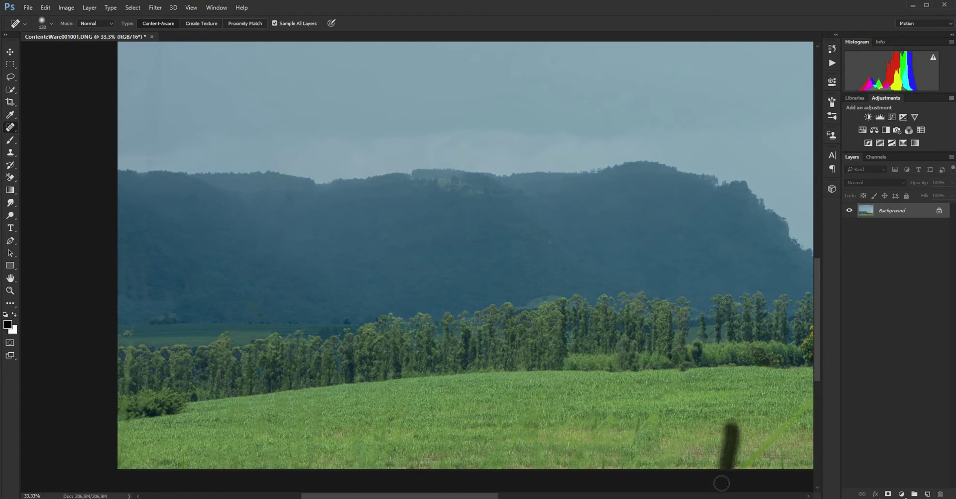
pyautogui.moveTo(485, 496); pyautogui.dragTo(585, 496)
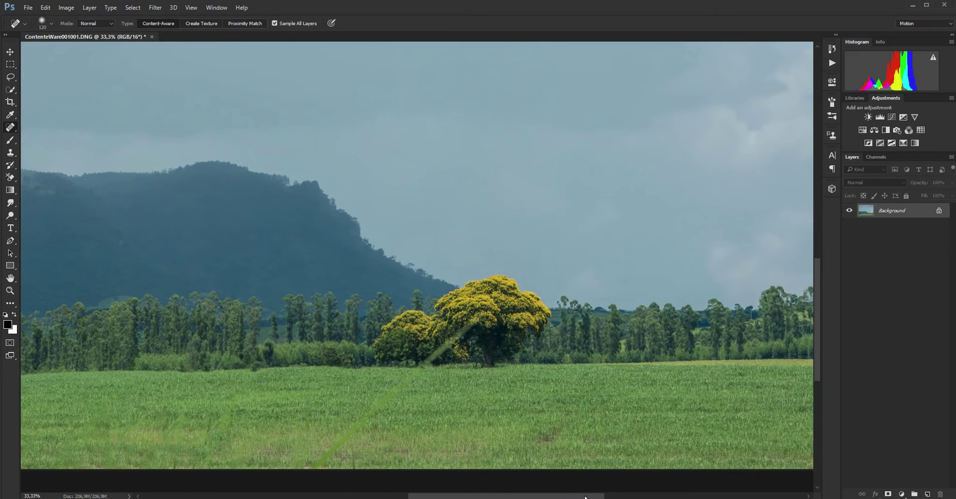
# Heal the pale diagonal streak running down-left from the yellow-flowered tree
pyautogui.rightClick(486, 342)
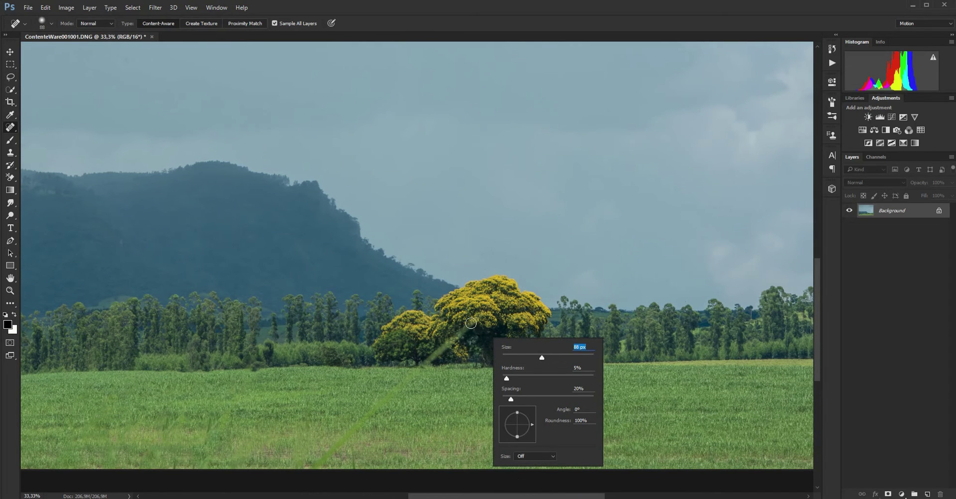
pyautogui.moveTo(470, 323); pyautogui.dragTo(425, 365)
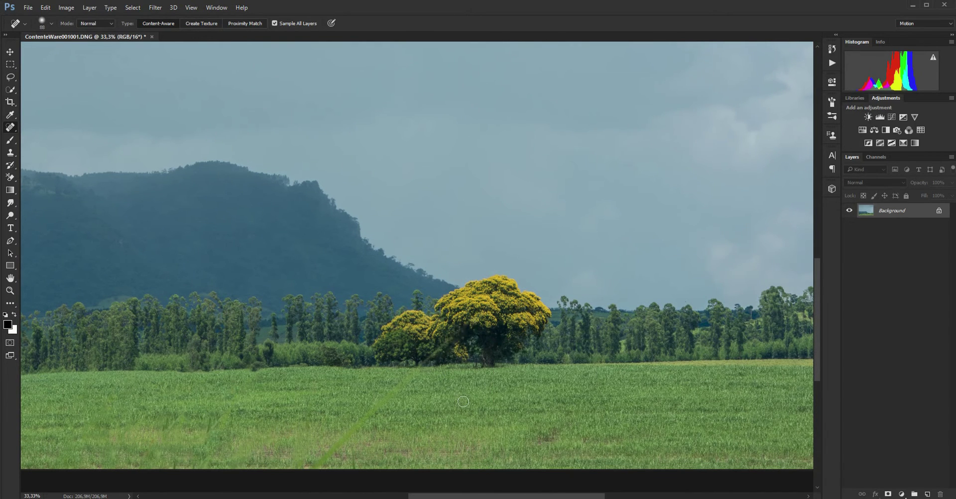
pyautogui.moveTo(453, 334); pyautogui.dragTo(436, 360)
pyautogui.moveTo(416, 368); pyautogui.dragTo(340, 443)
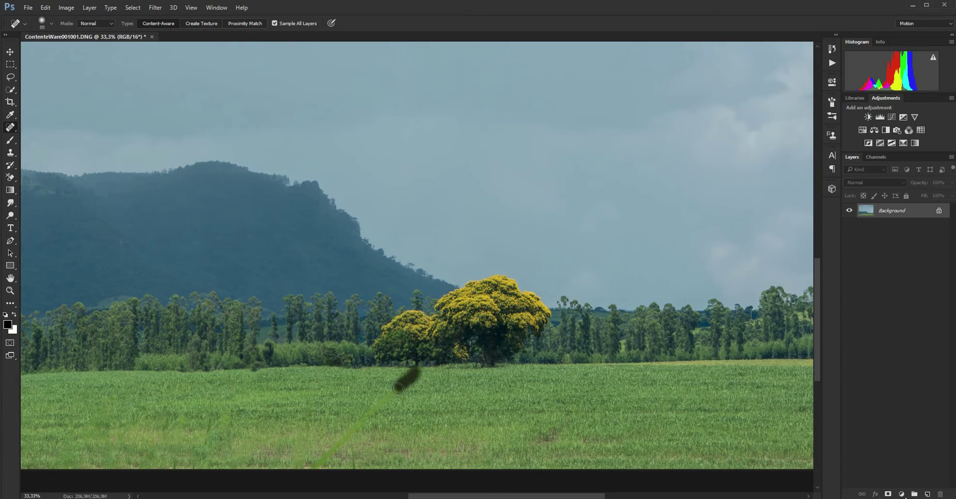
# Touch up the remaining blemishes in the left and lower grass, then fit the image on screen
pyautogui.moveTo(210, 416); pyautogui.dragTo(202, 449)
pyautogui.moveTo(228, 418); pyautogui.dragTo(158, 431)
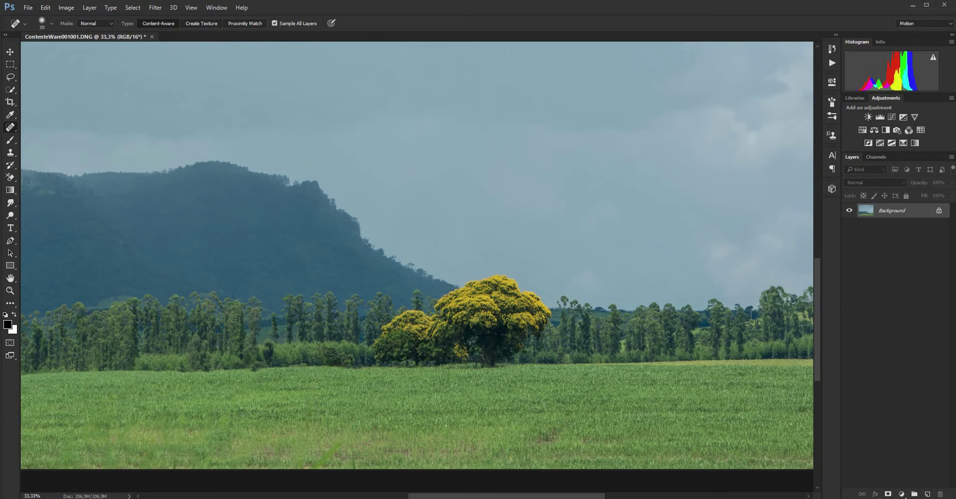
pyautogui.moveTo(344, 442); pyautogui.dragTo(306, 474)
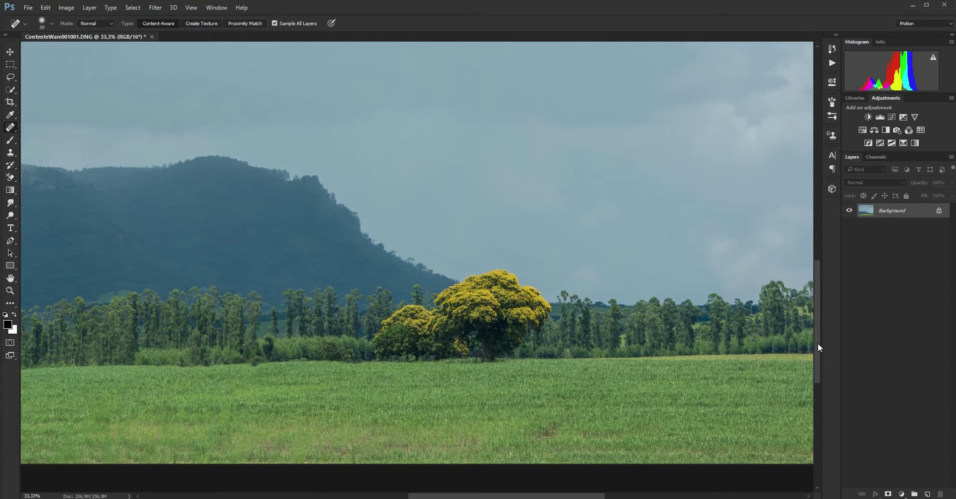
pyautogui.scroll(-5, 817, 343)
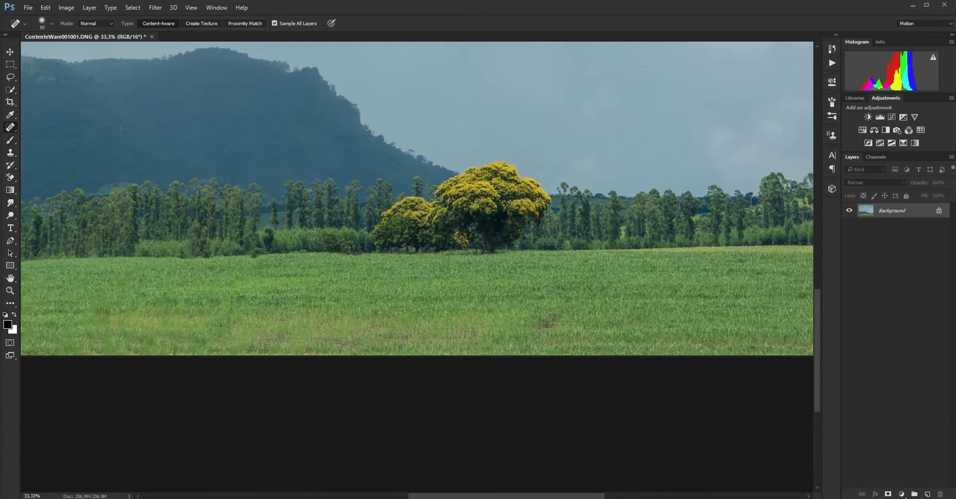
pyautogui.moveTo(243, 298); pyautogui.dragTo(261, 298)
pyautogui.doubleClick(10, 277)
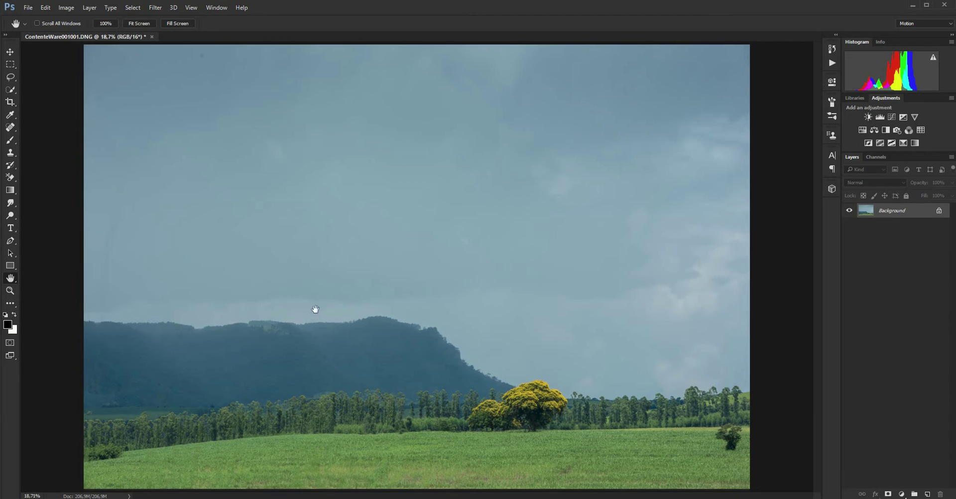
# Bring up the healing tools flyout in the toolbar
pyautogui.click(11, 127)
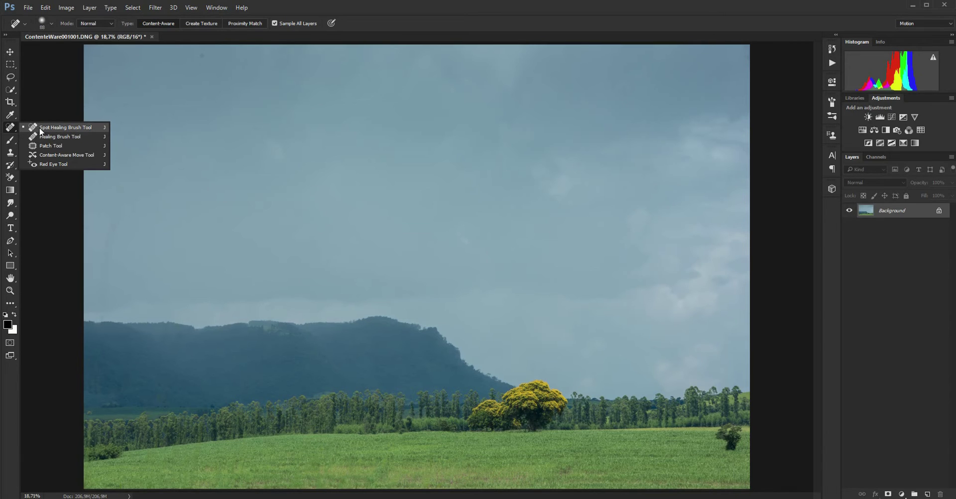
# Heal the small bush and dark grass patch at the field's right edge, then zoom into the sky
pyautogui.click(45, 137)
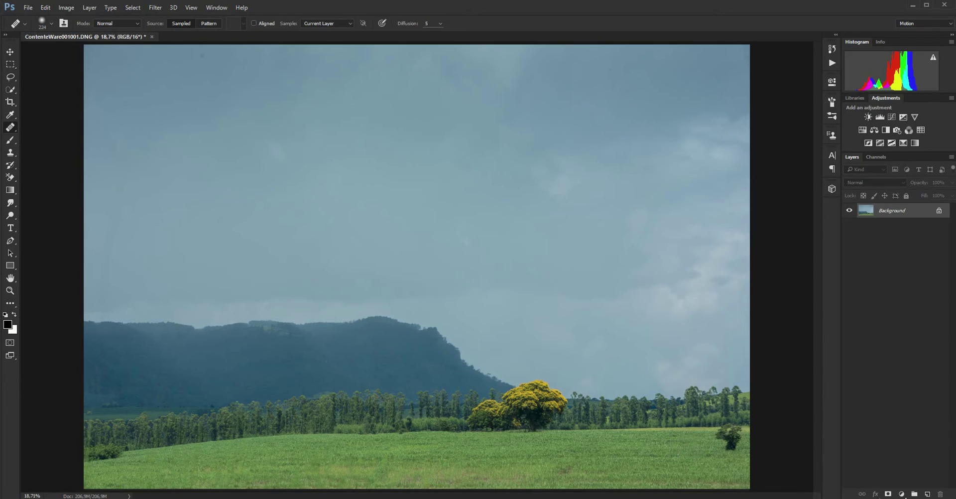
pyautogui.moveTo(727, 443); pyautogui.dragTo(718, 443)
pyautogui.moveTo(719, 443); pyautogui.dragTo(734, 436)
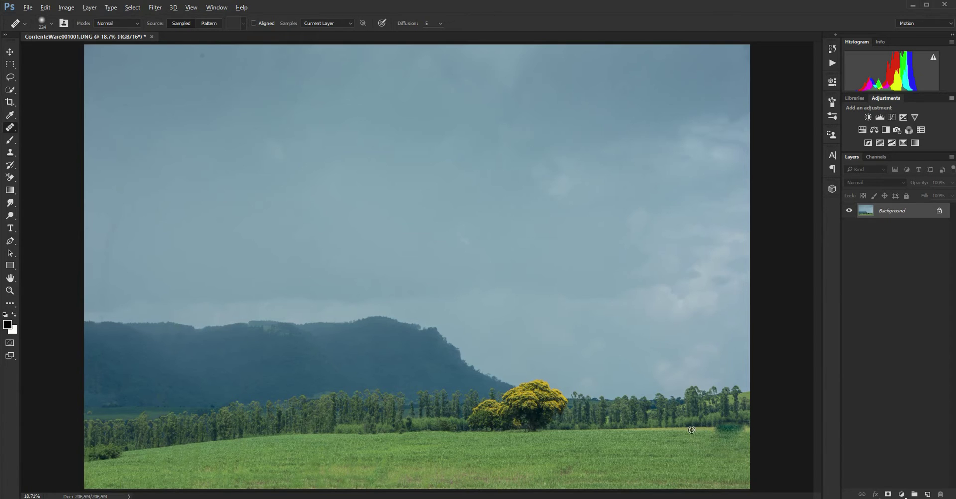
pyautogui.keyDown('alt'); pyautogui.click(690, 429); pyautogui.keyUp('alt')
pyautogui.moveTo(717, 430); pyautogui.dragTo(733, 428)
pyautogui.keyDown('alt'); pyautogui.click(703, 439); pyautogui.keyUp('alt')
pyautogui.moveTo(716, 434); pyautogui.dragTo(744, 432)
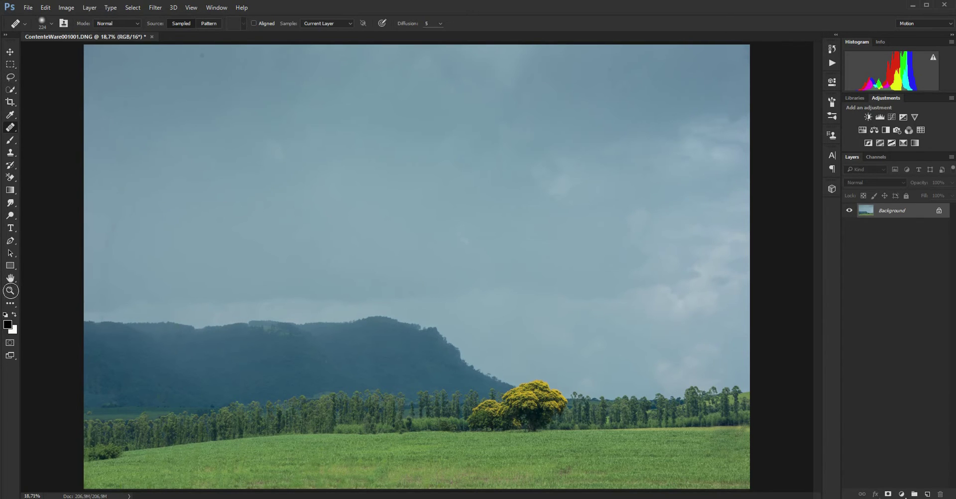
pyautogui.click(10, 290)
pyautogui.click(163, 73)
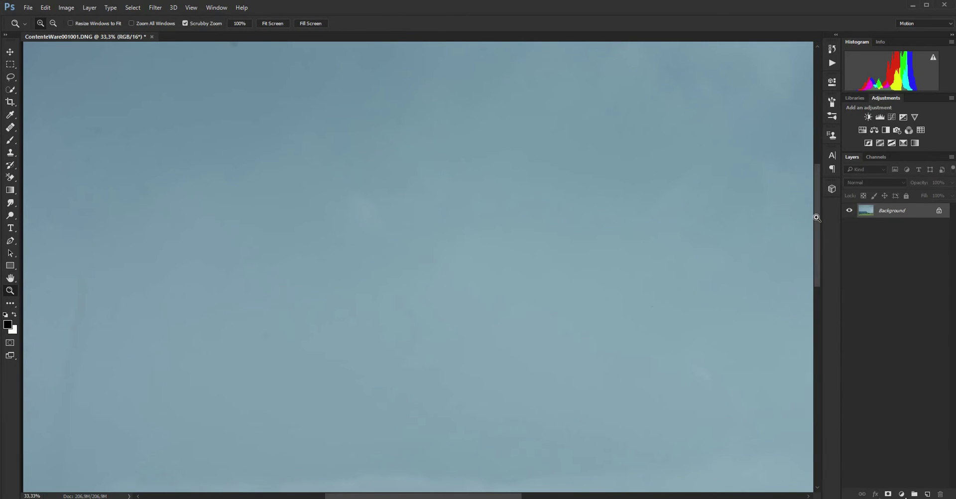
# Lasso several sky specks and the left-edge streak, then discard that first selection
pyautogui.moveTo(817, 217); pyautogui.dragTo(822, 200)
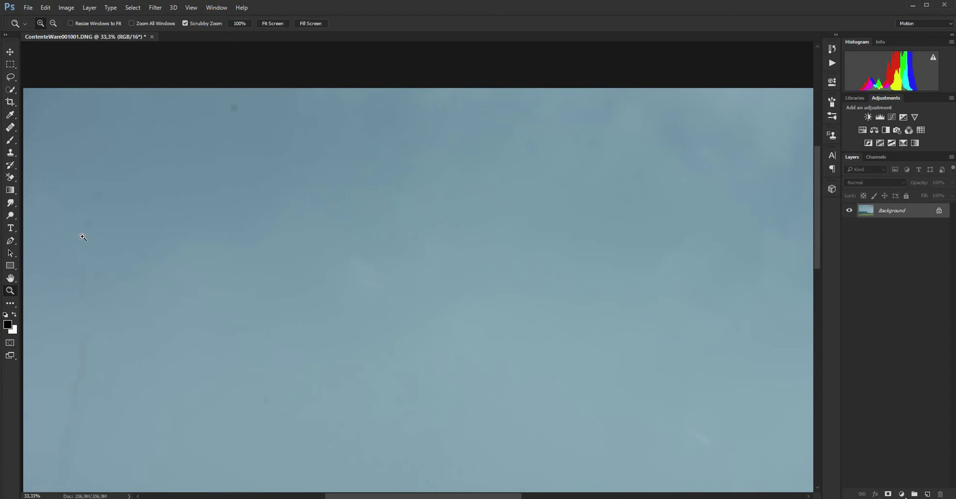
pyautogui.click(10, 79)
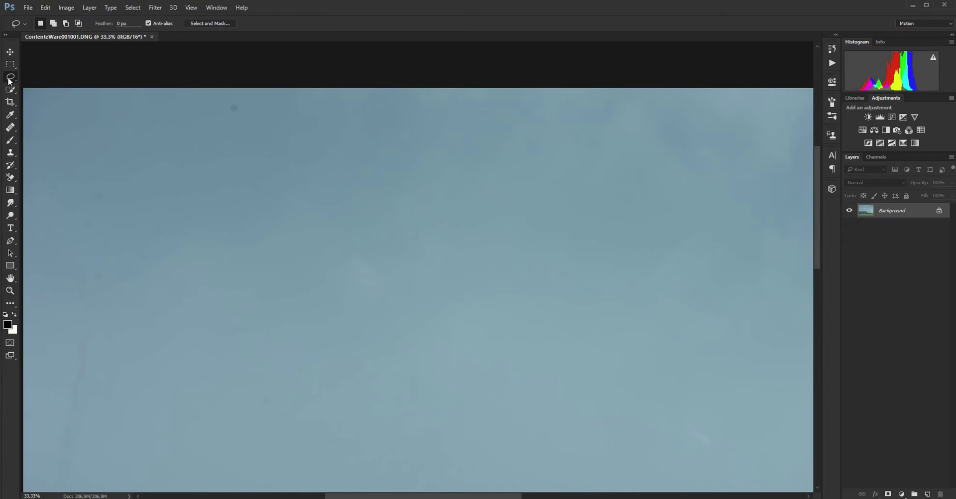
pyautogui.moveTo(229, 98); pyautogui.dragTo(228, 121)
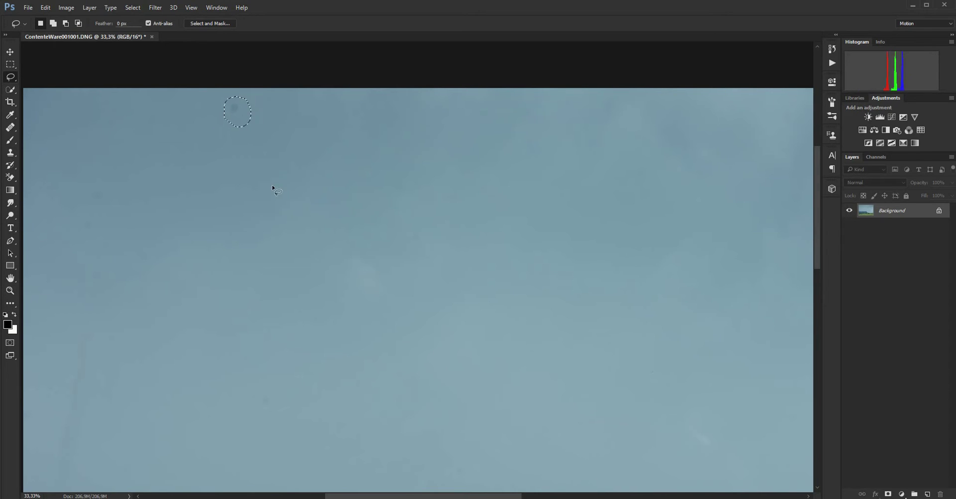
pyautogui.press('shift')
pyautogui.moveTo(92, 184)
pyautogui.mouseDown()
pyautogui.moveTo(92, 215)
pyautogui.moveTo(156, 238)
pyautogui.moveTo(145, 223)
pyautogui.mouseUp()
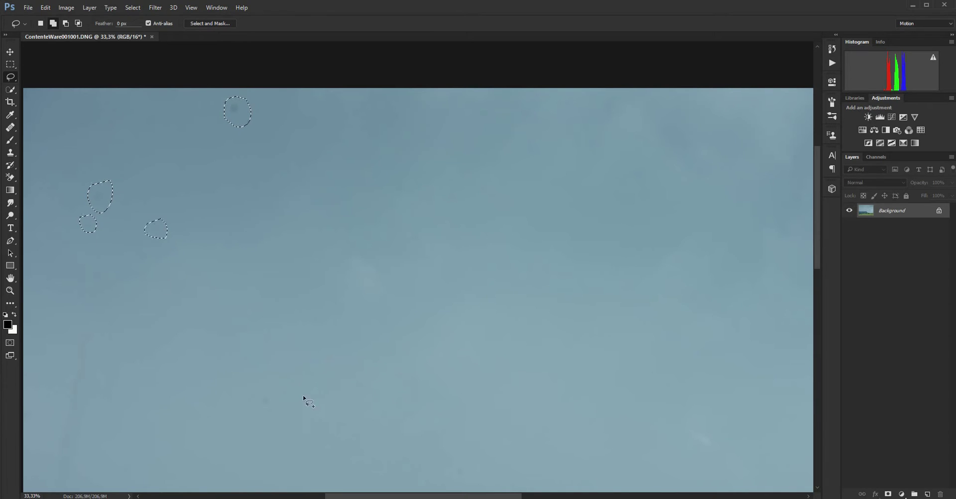
pyautogui.moveTo(260, 399); pyautogui.dragTo(254, 398)
pyautogui.moveTo(302, 365)
pyautogui.mouseDown()
pyautogui.moveTo(298, 381)
pyautogui.moveTo(305, 364)
pyautogui.mouseUp()
pyautogui.moveTo(84, 318); pyautogui.dragTo(109, 350)
pyautogui.moveTo(109, 351); pyautogui.dragTo(92, 321)
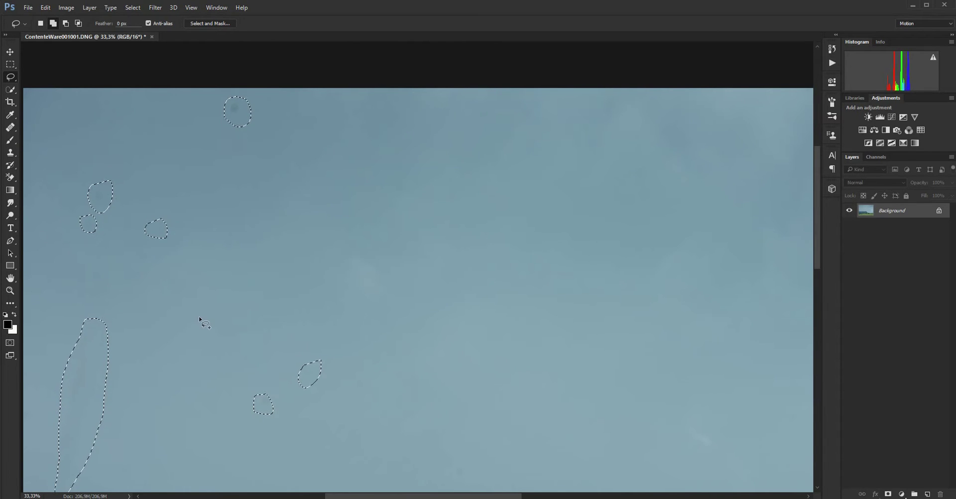
pyautogui.moveTo(410, 229)
pyautogui.mouseDown()
pyautogui.moveTo(412, 245)
pyautogui.moveTo(409, 228)
pyautogui.mouseUp()
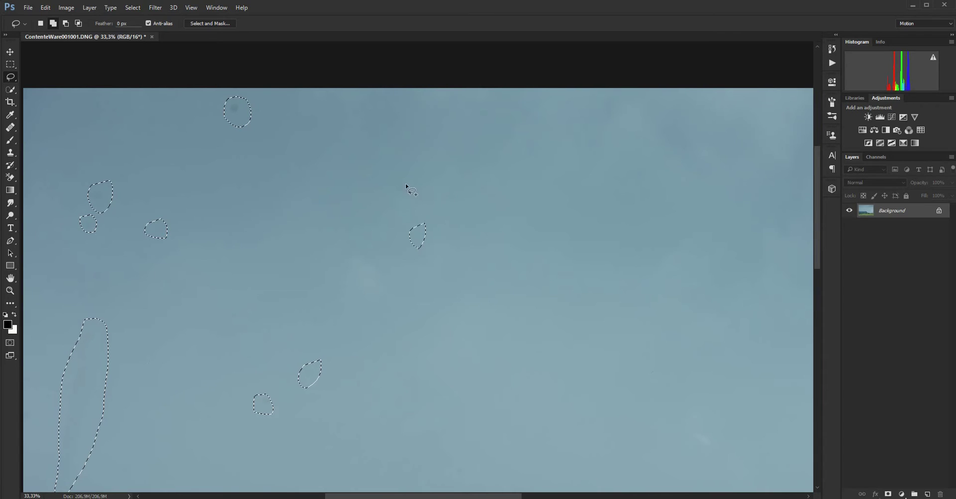
pyautogui.moveTo(396, 180); pyautogui.dragTo(404, 190)
pyautogui.hotkey('ctrl', 'd')
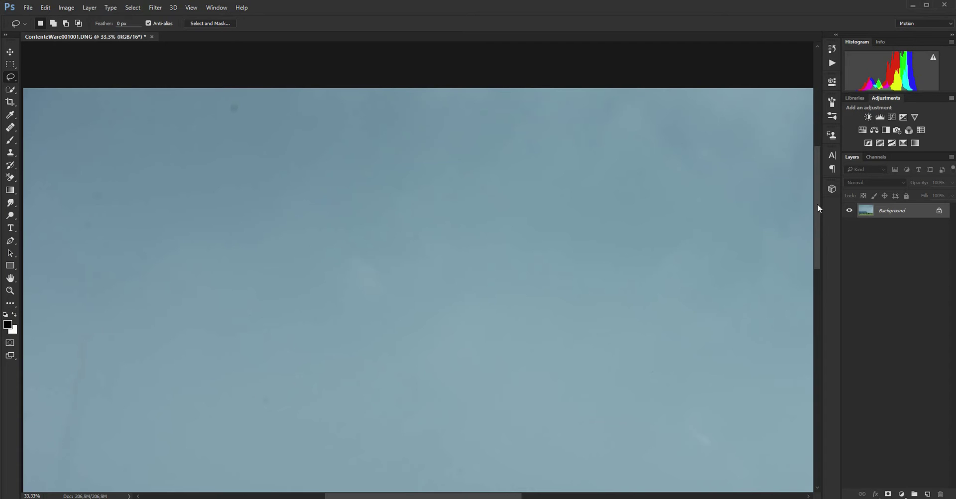
# Reselect the dark specks near the top, left and middle of the sky with the Lasso
pyautogui.scroll(-2, 815, 216)
pyautogui.click(9, 129)
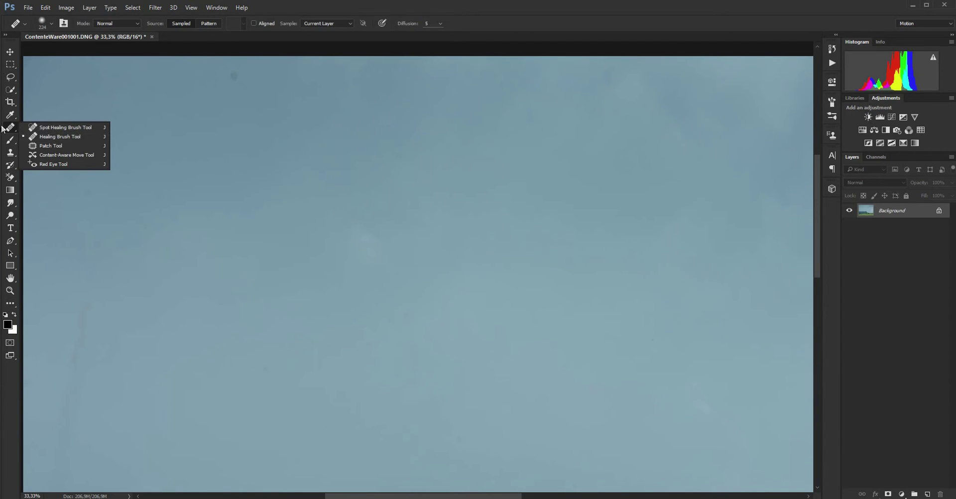
pyautogui.click(7, 128)
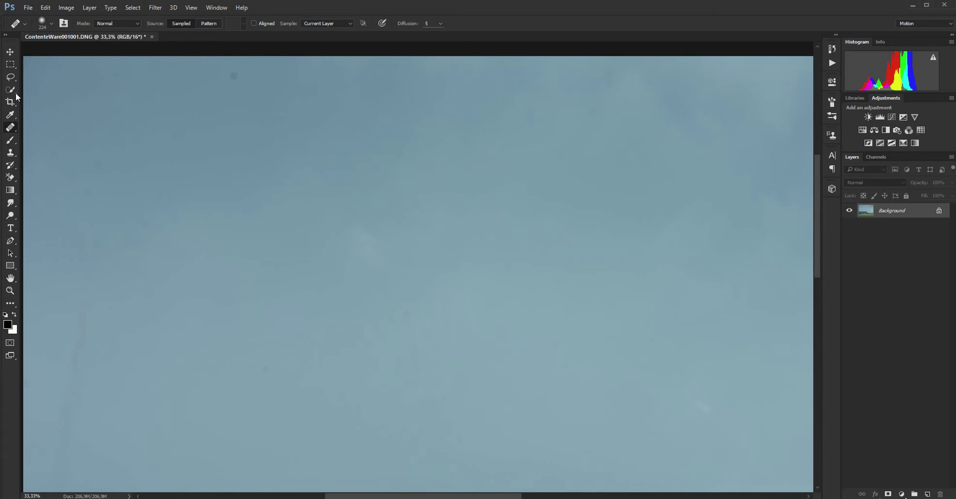
pyautogui.click(11, 78)
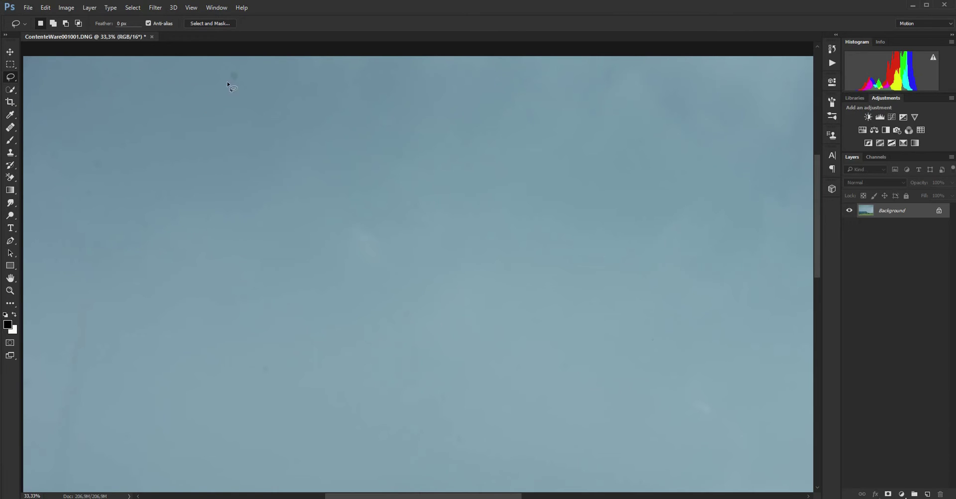
pyautogui.moveTo(232, 66)
pyautogui.mouseDown()
pyautogui.moveTo(243, 71)
pyautogui.moveTo(234, 67)
pyautogui.mouseUp()
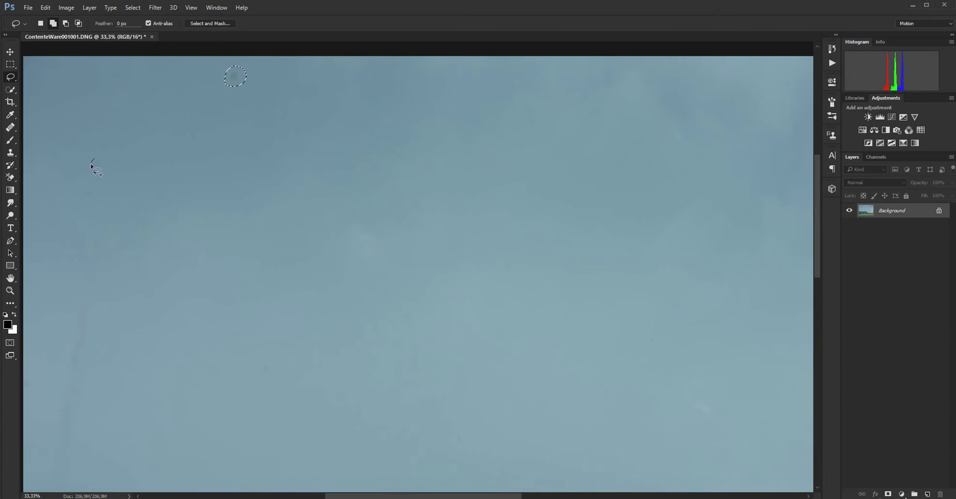
pyautogui.moveTo(91, 163); pyautogui.dragTo(100, 151)
pyautogui.moveTo(152, 188)
pyautogui.mouseDown()
pyautogui.moveTo(160, 208)
pyautogui.moveTo(152, 188)
pyautogui.moveTo(145, 213)
pyautogui.mouseUp()
pyautogui.moveTo(410, 150); pyautogui.dragTo(402, 139)
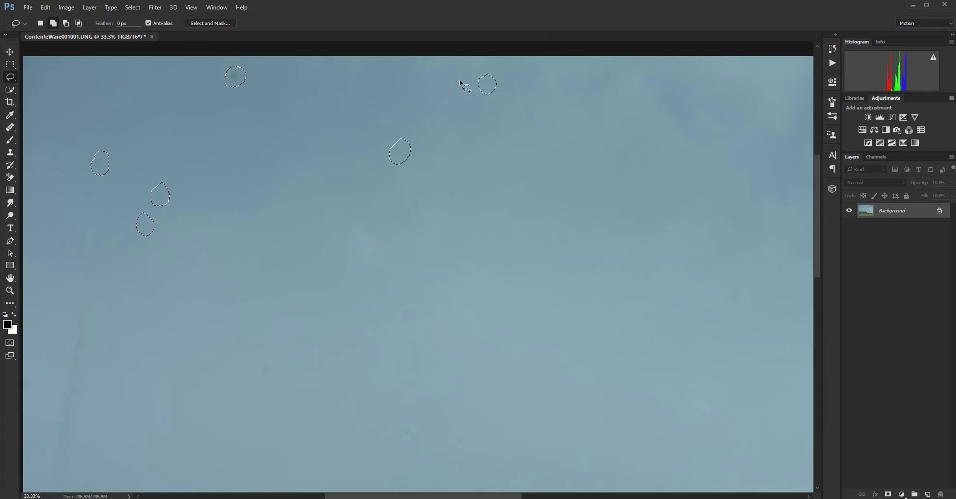
pyautogui.moveTo(254, 364)
pyautogui.mouseDown()
pyautogui.moveTo(258, 377)
pyautogui.moveTo(254, 365)
pyautogui.mouseUp()
# Add the long faint streak in the left sky and the remaining small specks to the selection
pyautogui.press('h')
pyautogui.moveTo(247, 318)
pyautogui.mouseDown()
pyautogui.moveTo(348, 259)
pyautogui.moveTo(339, 163)
pyautogui.mouseUp()
pyautogui.press('l')
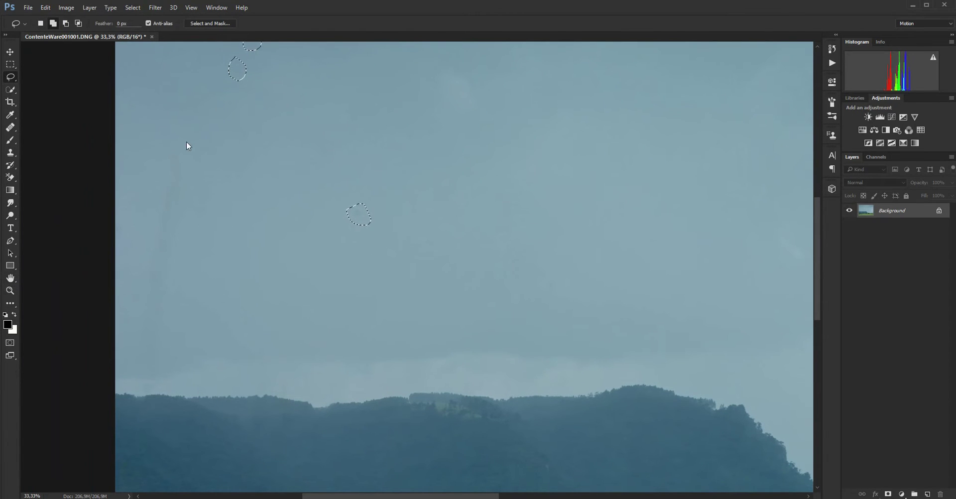
pyautogui.moveTo(176, 135)
pyautogui.mouseDown()
pyautogui.moveTo(139, 354)
pyautogui.moveTo(194, 132)
pyautogui.moveTo(164, 156)
pyautogui.moveTo(143, 344)
pyautogui.mouseUp()
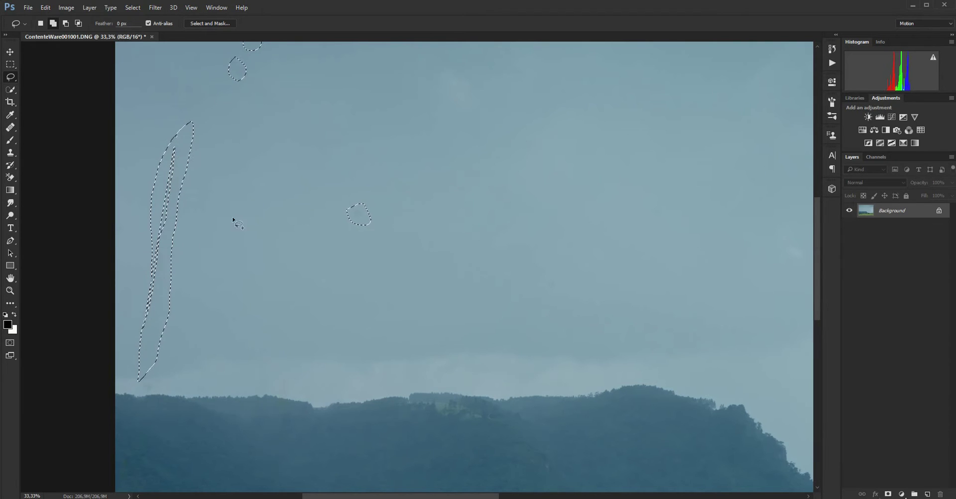
pyautogui.moveTo(194, 127)
pyautogui.mouseDown()
pyautogui.moveTo(150, 224)
pyautogui.moveTo(143, 309)
pyautogui.moveTo(174, 322)
pyautogui.mouseUp()
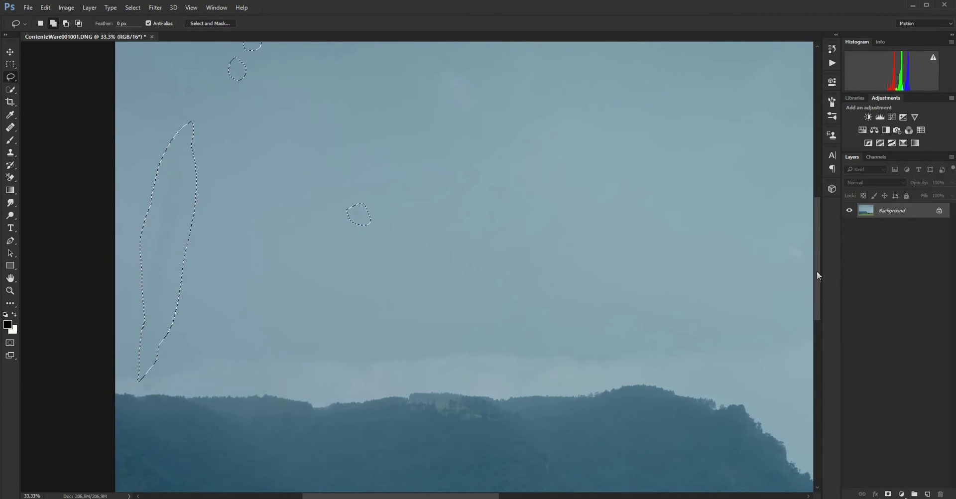
pyautogui.moveTo(562, 329); pyautogui.dragTo(564, 327)
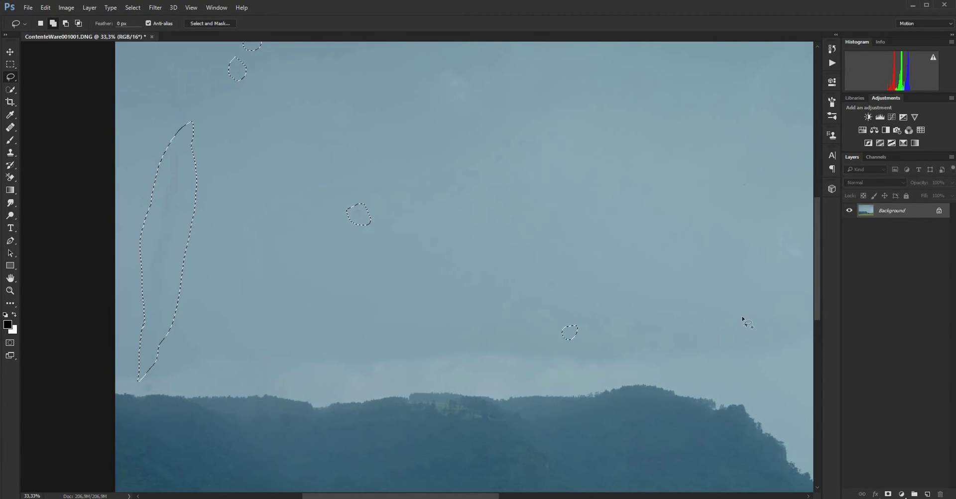
pyautogui.moveTo(815, 288); pyautogui.dragTo(819, 219)
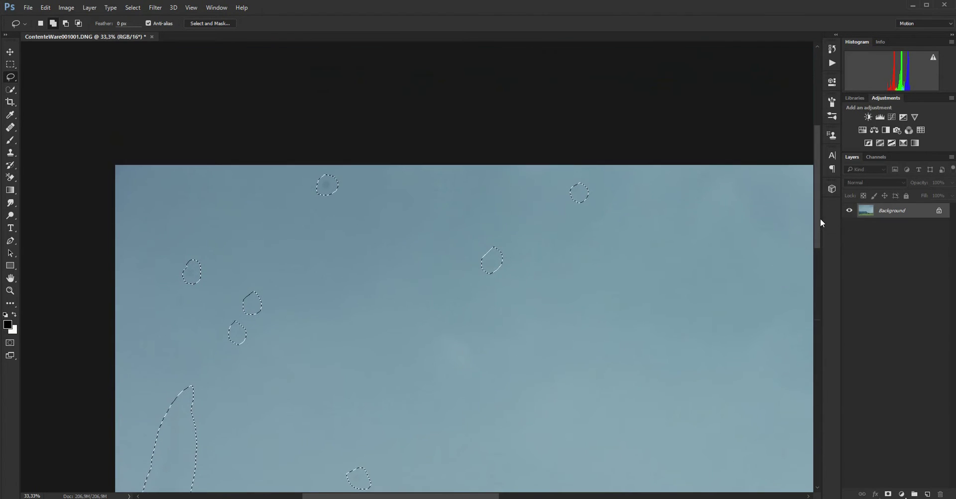
pyautogui.moveTo(633, 341)
pyautogui.mouseDown()
pyautogui.moveTo(631, 358)
pyautogui.moveTo(638, 335)
pyautogui.mouseUp()
pyautogui.moveTo(299, 328); pyautogui.dragTo(300, 321)
pyautogui.moveTo(817, 206); pyautogui.dragTo(817, 241)
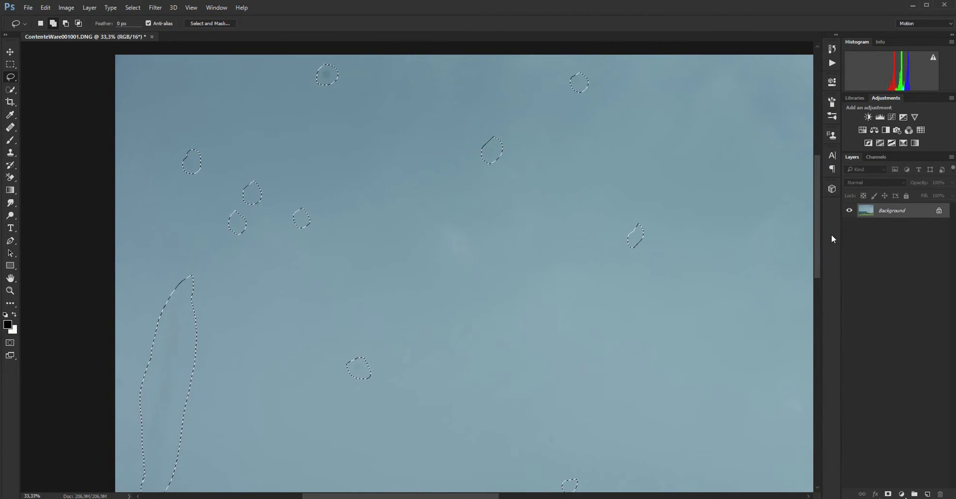
pyautogui.click(45, 8)
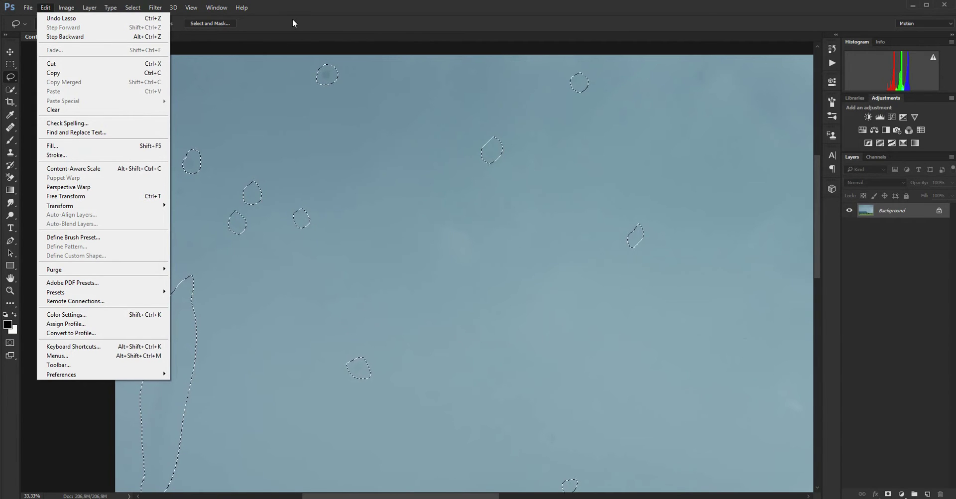
pyautogui.click(351, 211)
pyautogui.press('shift')
pyautogui.hotkey('shift', 'F5')
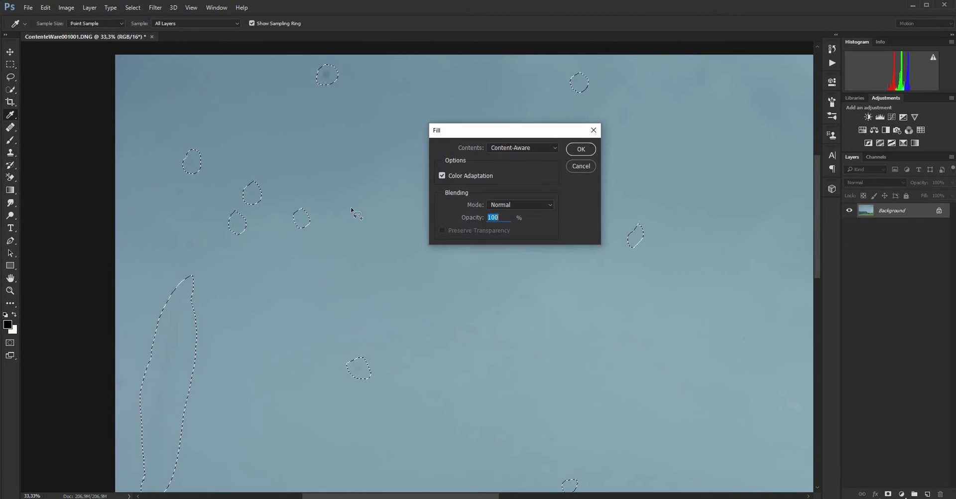
pyautogui.moveTo(482, 132); pyautogui.dragTo(420, 125)
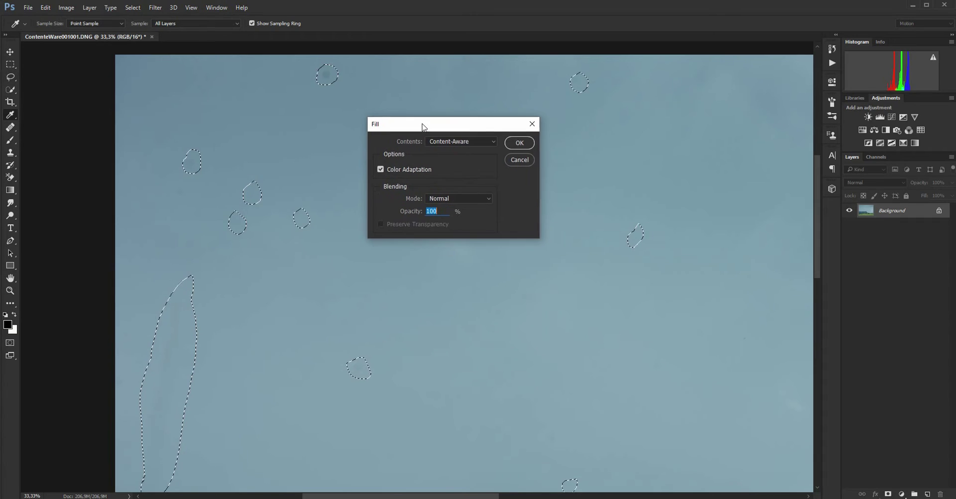
pyautogui.click(406, 142)
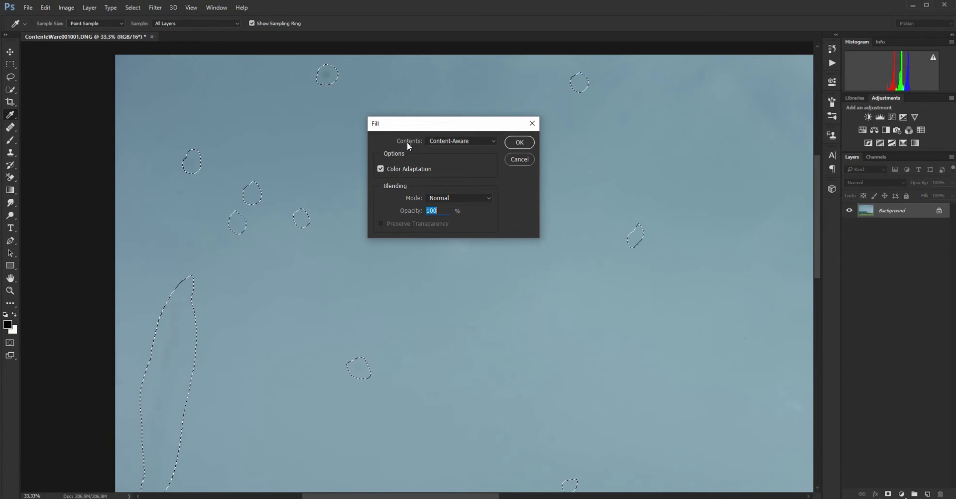
pyautogui.click(493, 143)
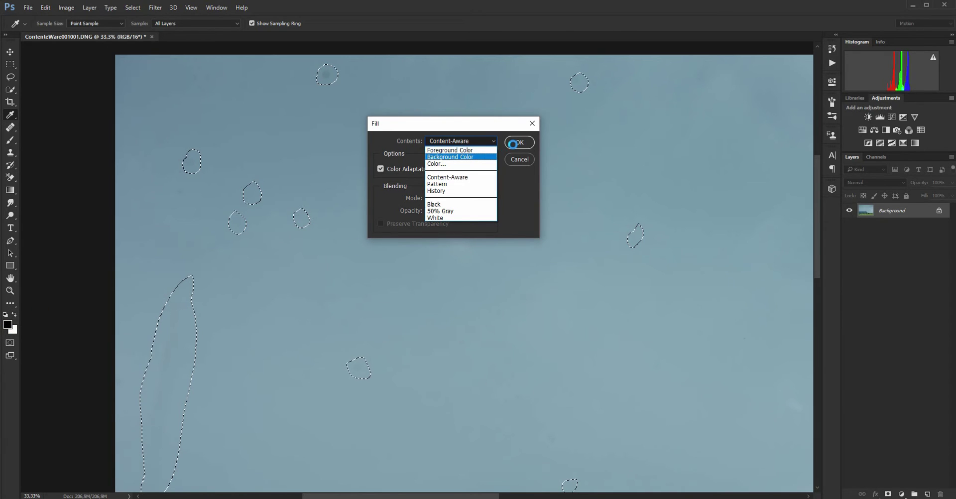
pyautogui.click(479, 150)
pyautogui.click(512, 143)
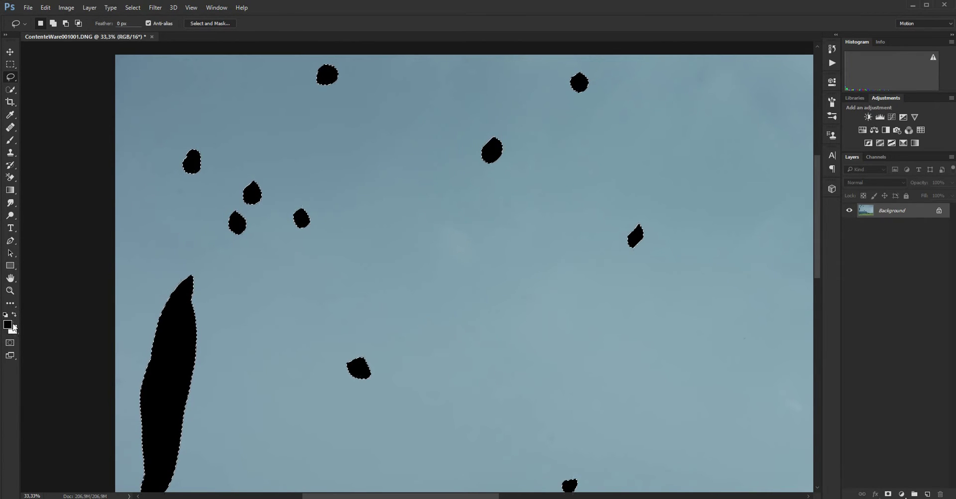
pyautogui.click(45, 7)
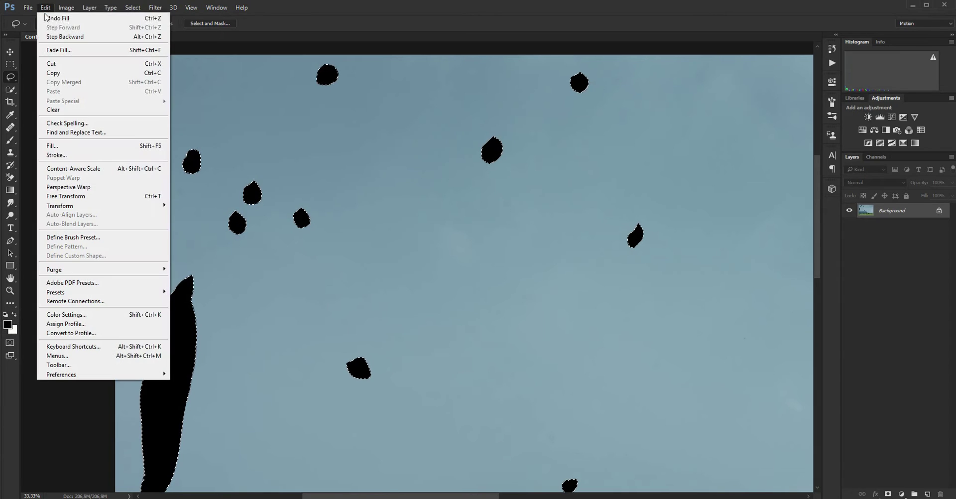
pyautogui.click(56, 39)
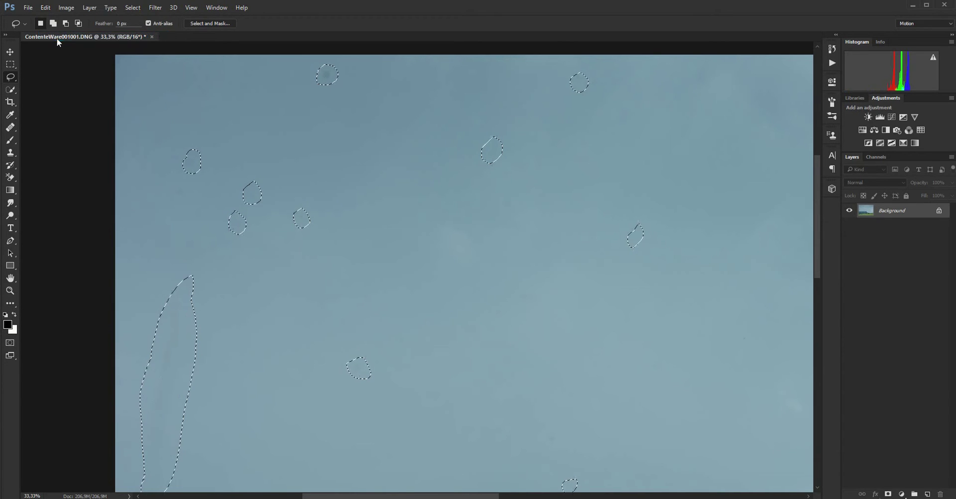
# Fill the selected sky specks with the background colour through Edit > Fill
pyautogui.click(45, 9)
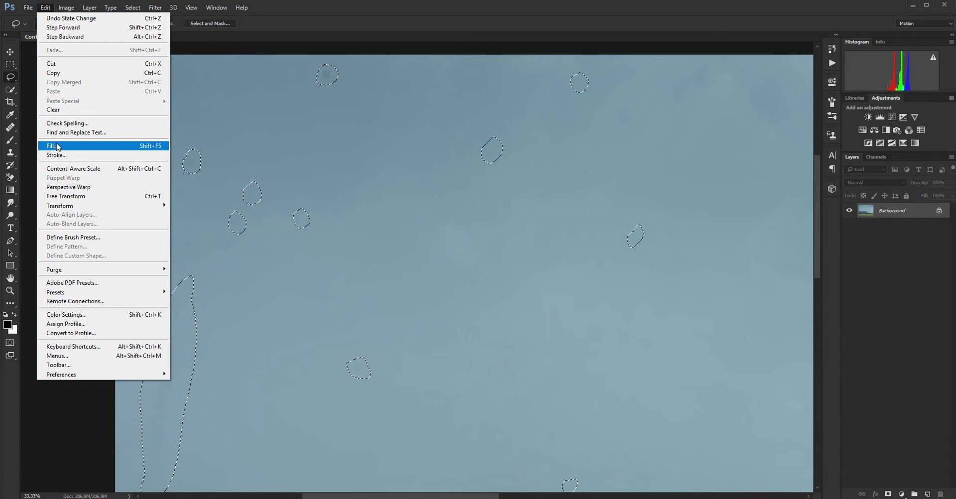
pyautogui.click(52, 145)
pyautogui.click(488, 140)
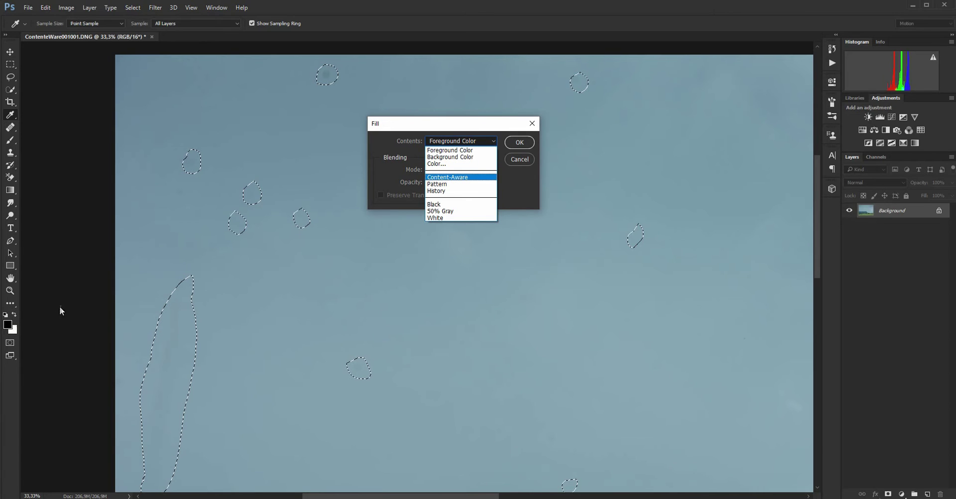
pyautogui.click(471, 157)
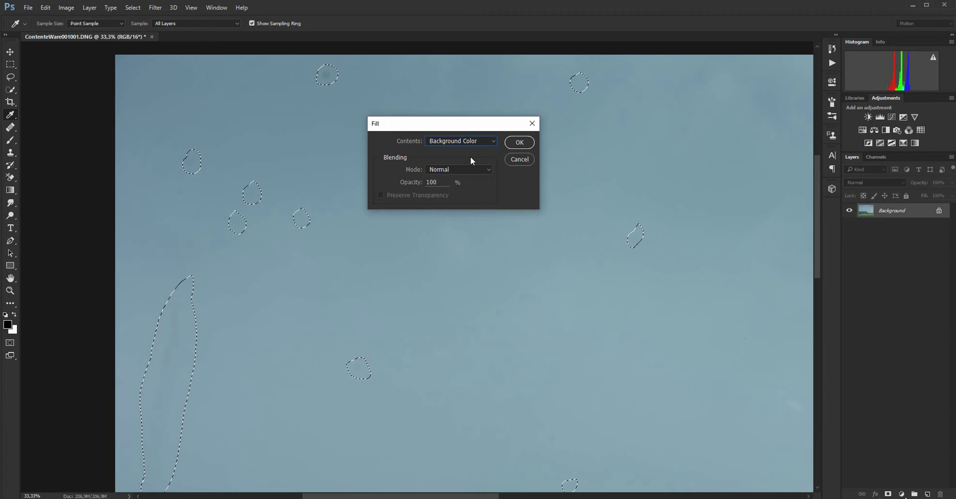
pyautogui.click(519, 142)
pyautogui.press('l')
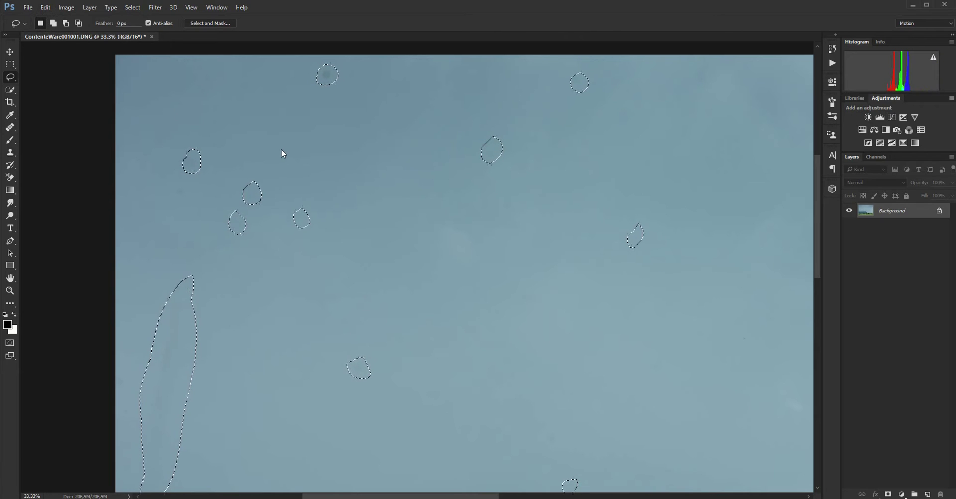
# Refill the specks with Content-Aware fill and deselect
pyautogui.press('i')
pyautogui.hotkey('shift', 'BackSpace')
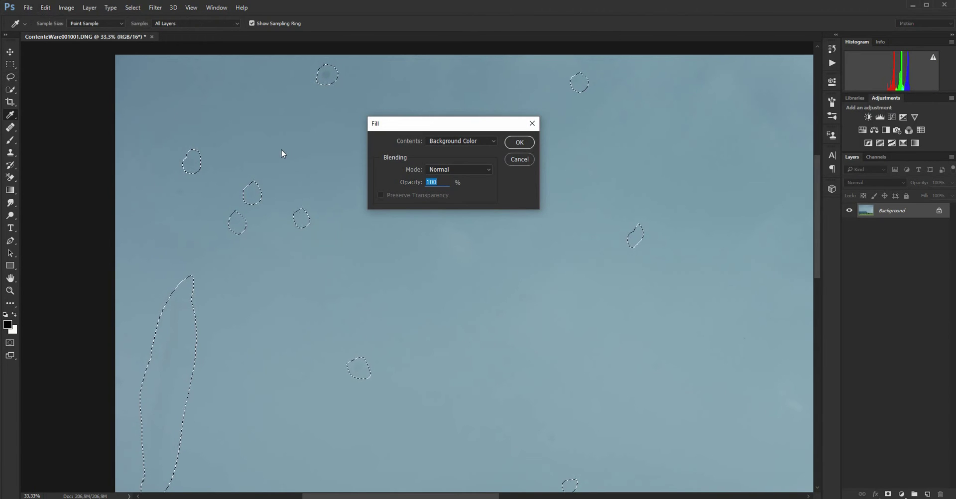
pyautogui.click(490, 141)
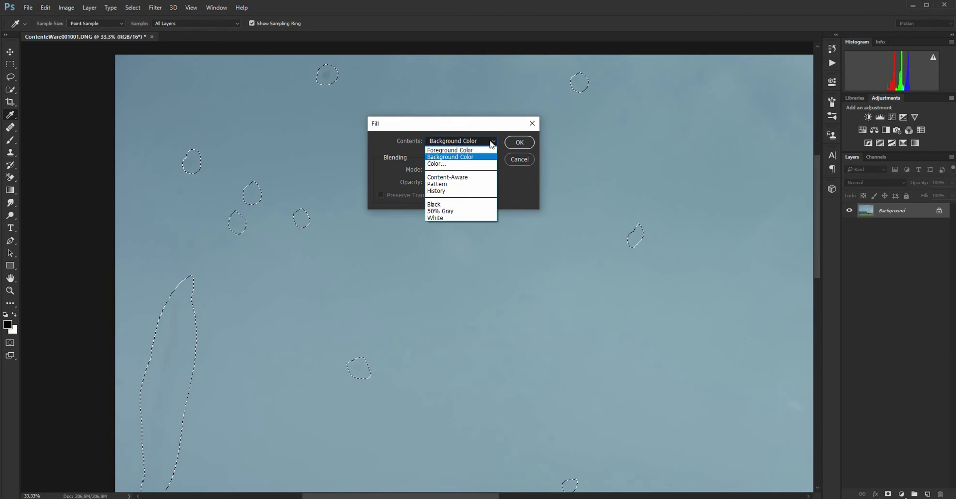
pyautogui.click(473, 178)
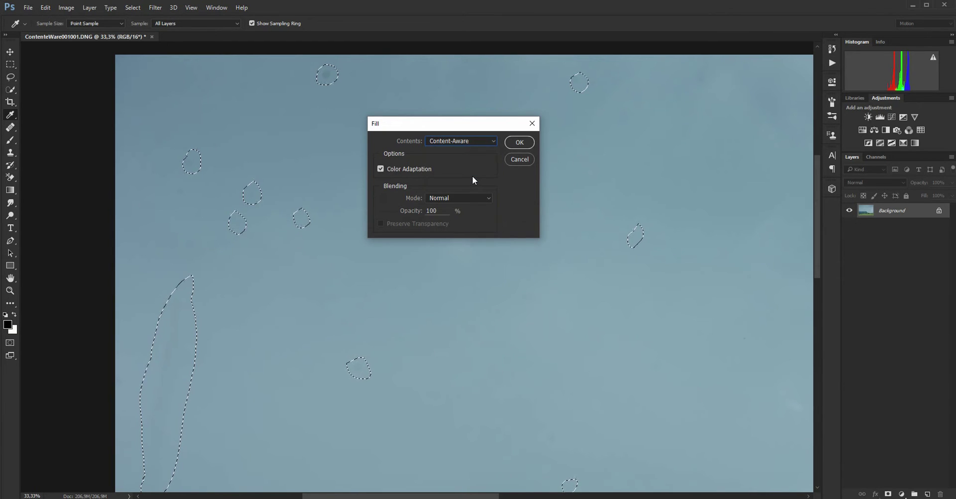
pyautogui.click(519, 142)
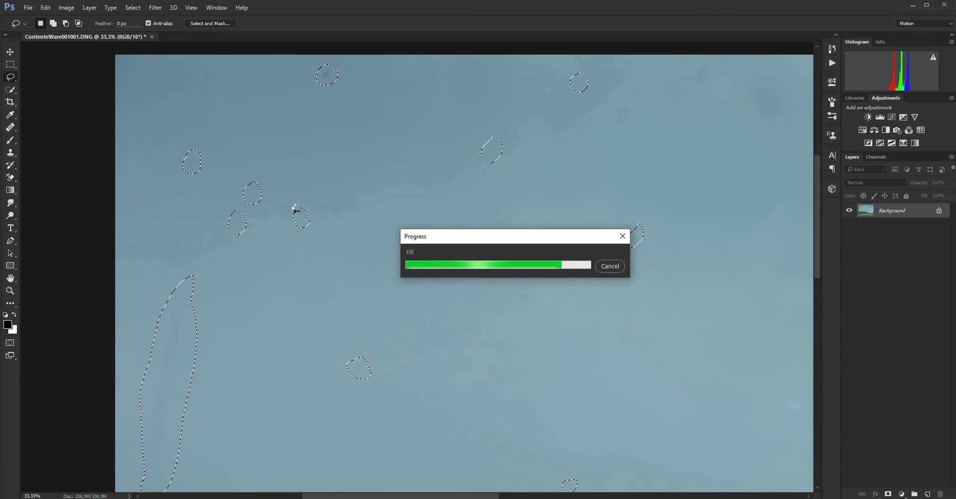
pyautogui.hotkey('ctrl', 'd')
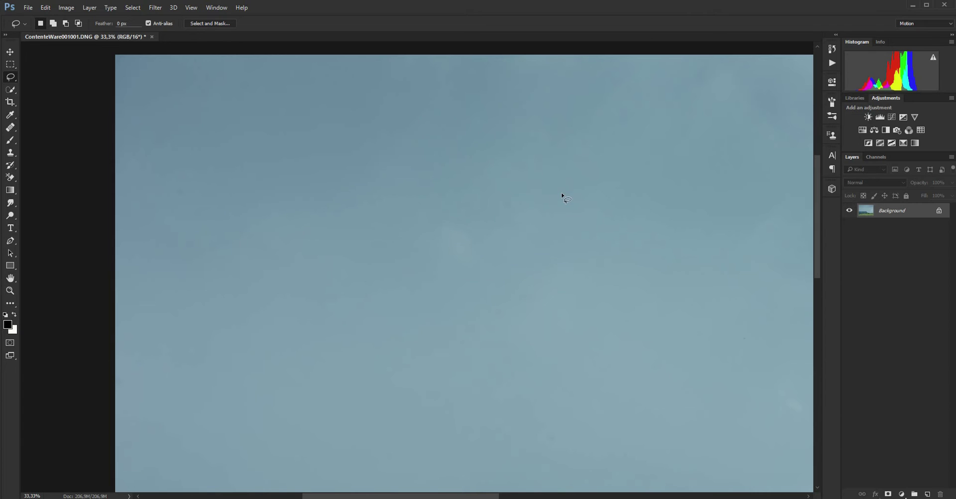
pyautogui.click(9, 290)
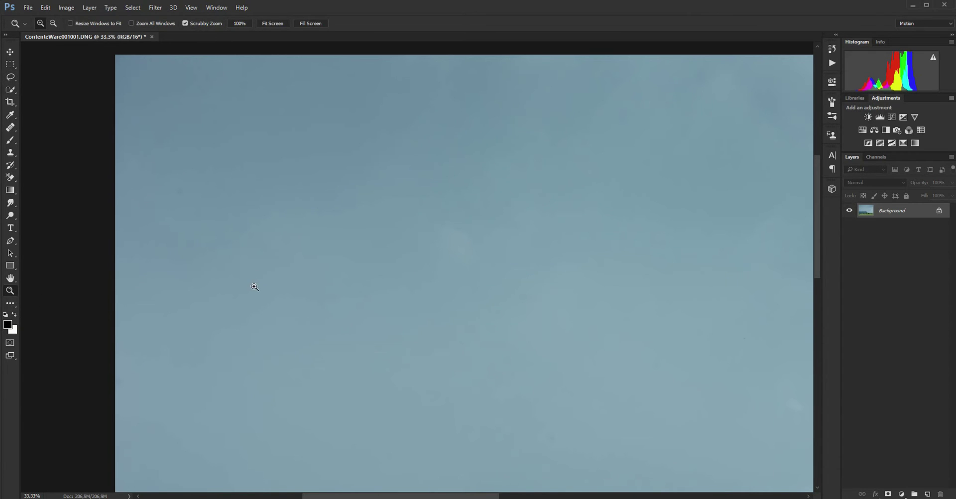
# Fit the photo on screen and try a rectangular selection near the yellow tree, then clear it
pyautogui.click(254, 287)
pyautogui.doubleClick(12, 276)
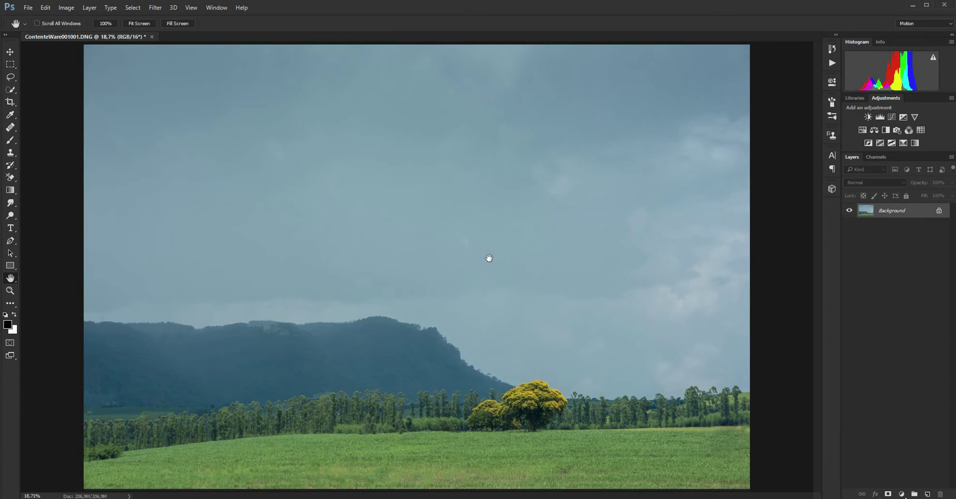
pyautogui.click(8, 80)
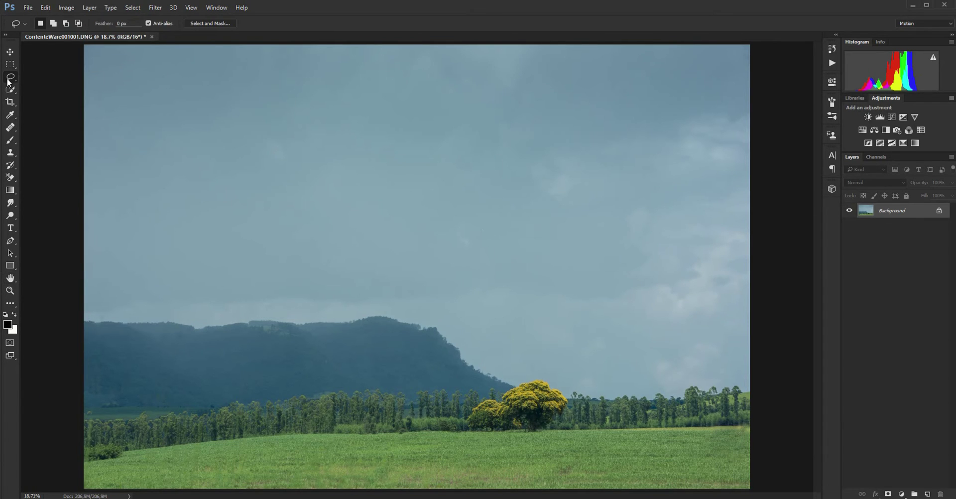
pyautogui.click(11, 64)
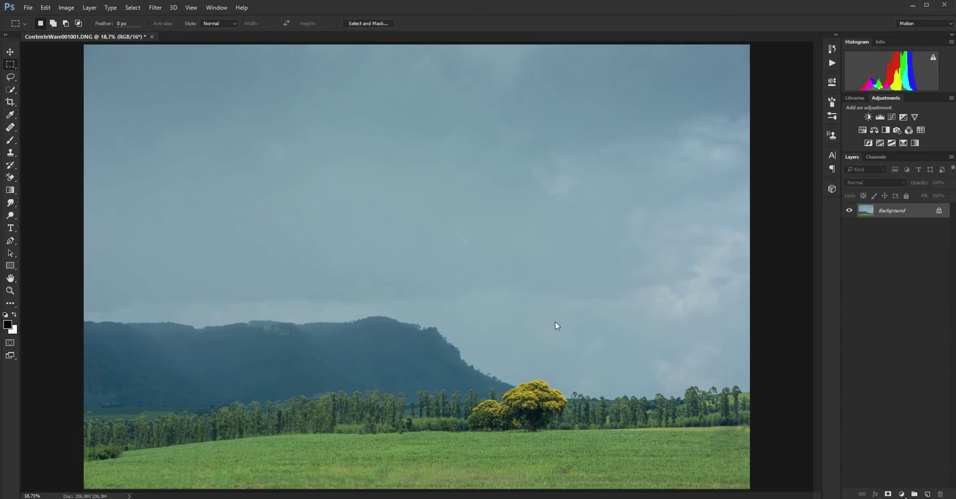
pyautogui.moveTo(470, 367); pyautogui.dragTo(579, 415)
pyautogui.click(417, 174)
# Try oval and freehand selections around the yellow trees, clearing each one
pyautogui.rightClick(10, 63)
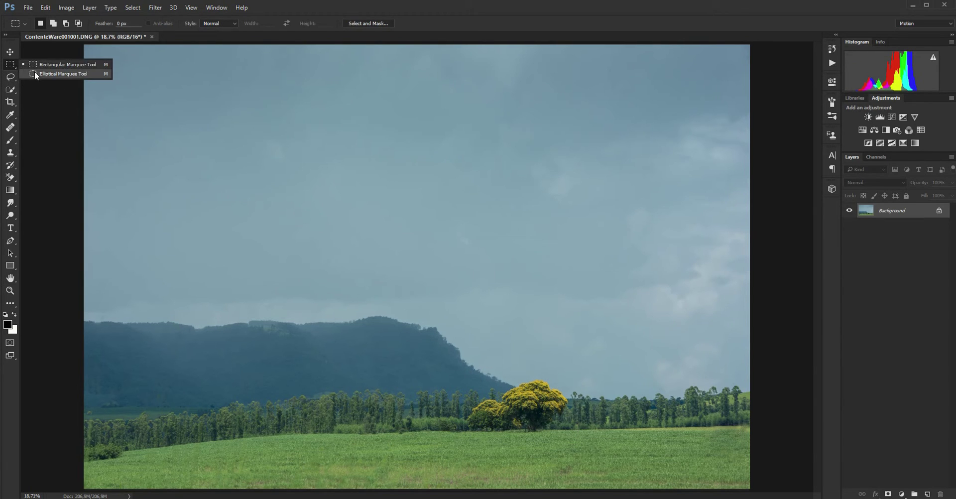
pyautogui.click(35, 75)
pyautogui.moveTo(468, 377)
pyautogui.mouseDown()
pyautogui.moveTo(568, 439)
pyautogui.moveTo(598, 437)
pyautogui.mouseUp()
pyautogui.click(623, 412)
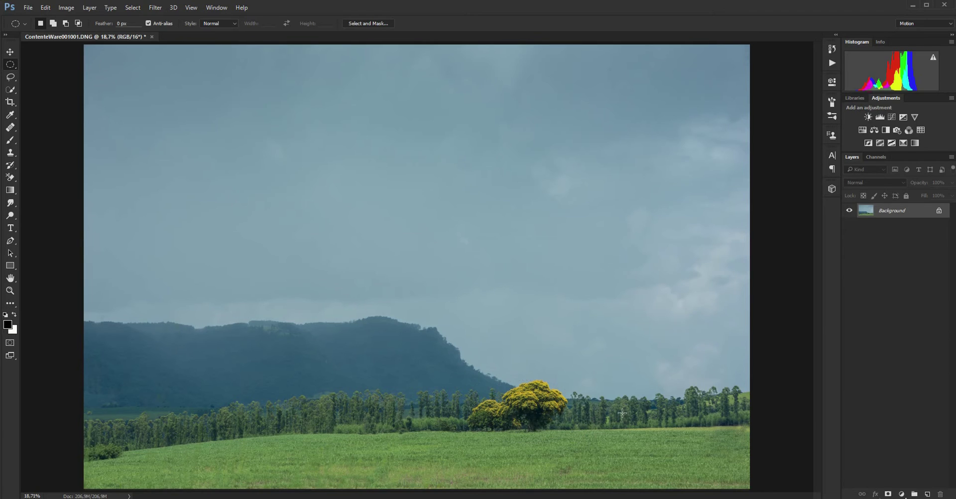
pyautogui.click(11, 77)
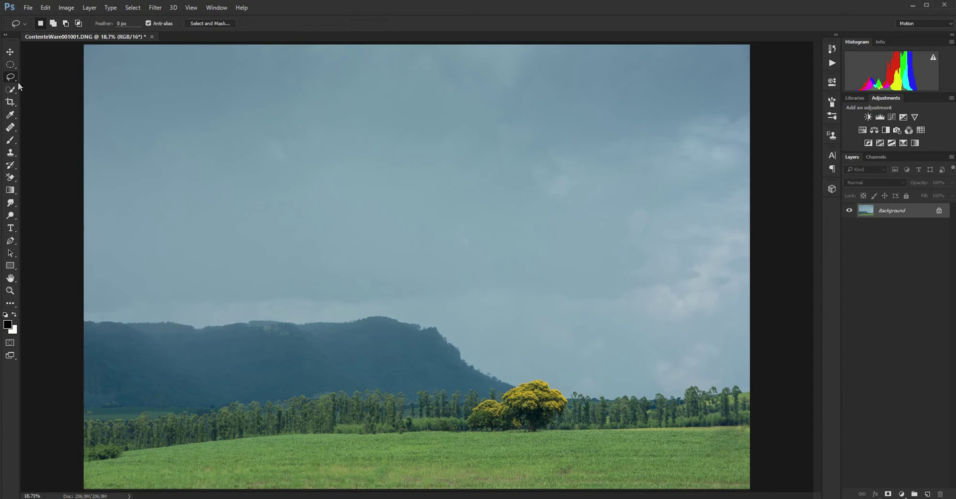
pyautogui.moveTo(530, 375)
pyautogui.mouseDown()
pyautogui.moveTo(460, 413)
pyautogui.moveTo(543, 442)
pyautogui.moveTo(577, 388)
pyautogui.moveTo(530, 376)
pyautogui.mouseUp()
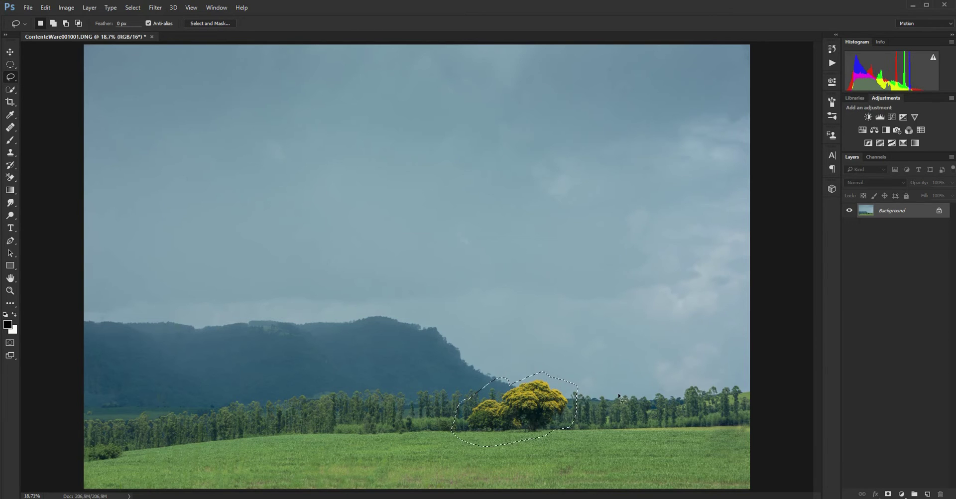
pyautogui.click(626, 414)
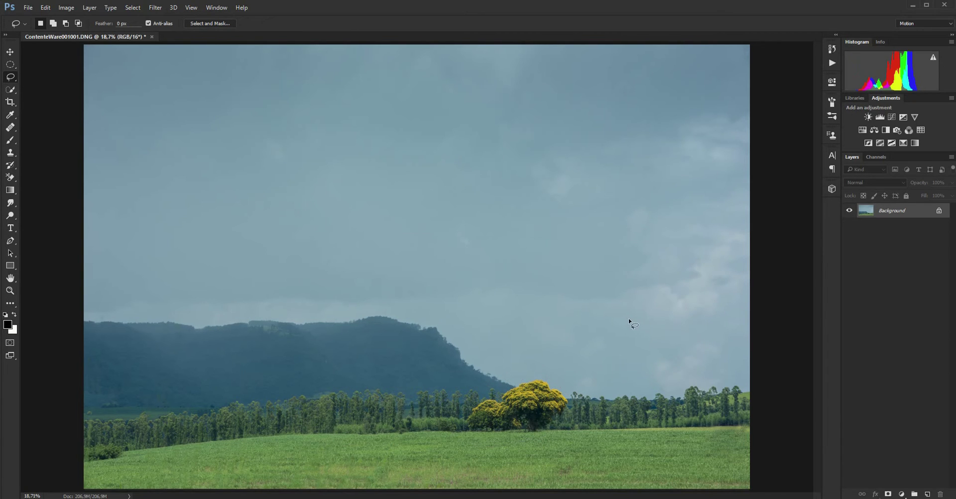
# Fill the image with foreground colour, close it without saving, and open ContenteWare002002.DNG
pyautogui.click(46, 8)
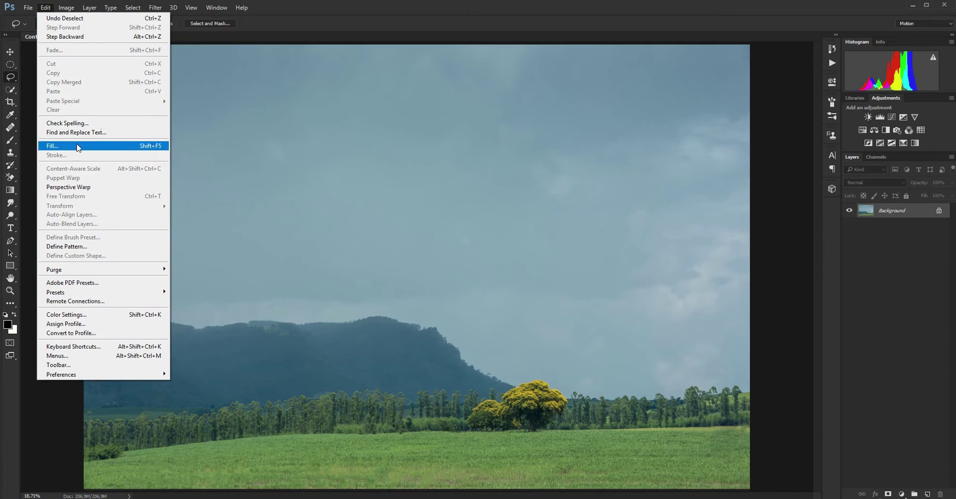
pyautogui.click(80, 145)
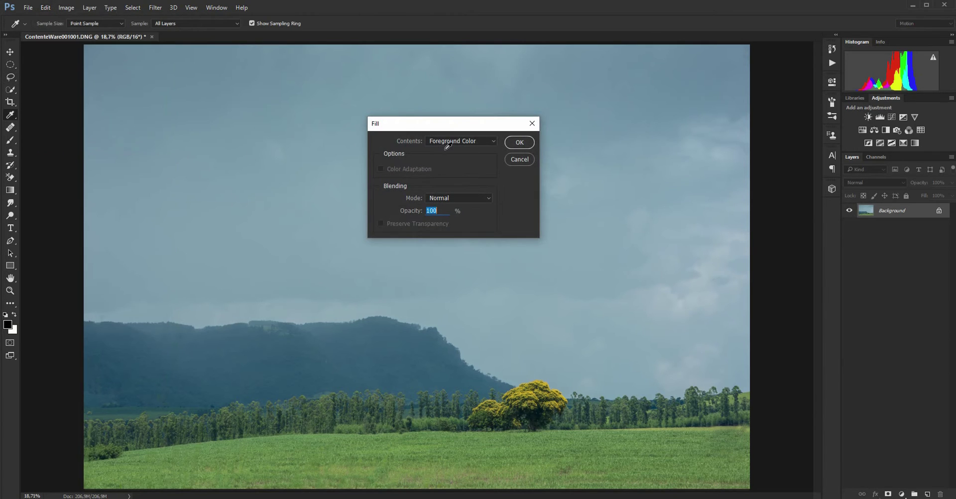
pyautogui.click(452, 141)
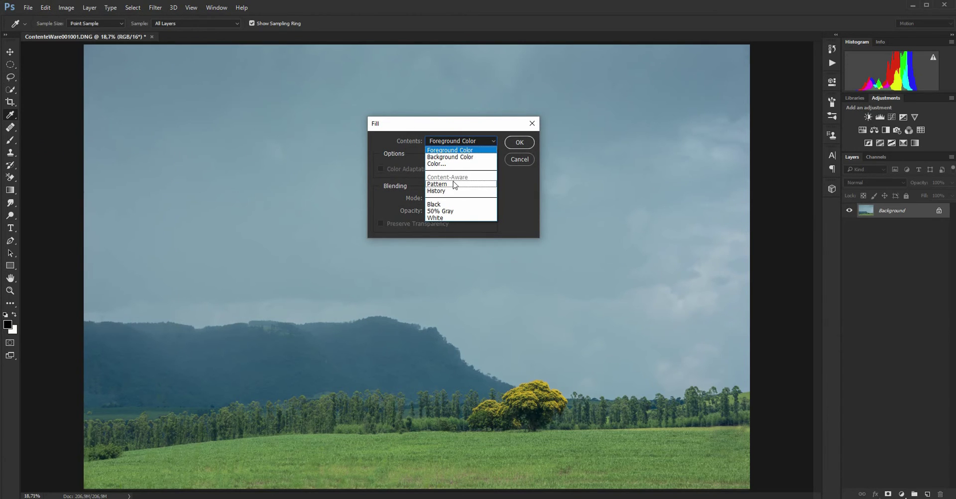
pyautogui.click(518, 161)
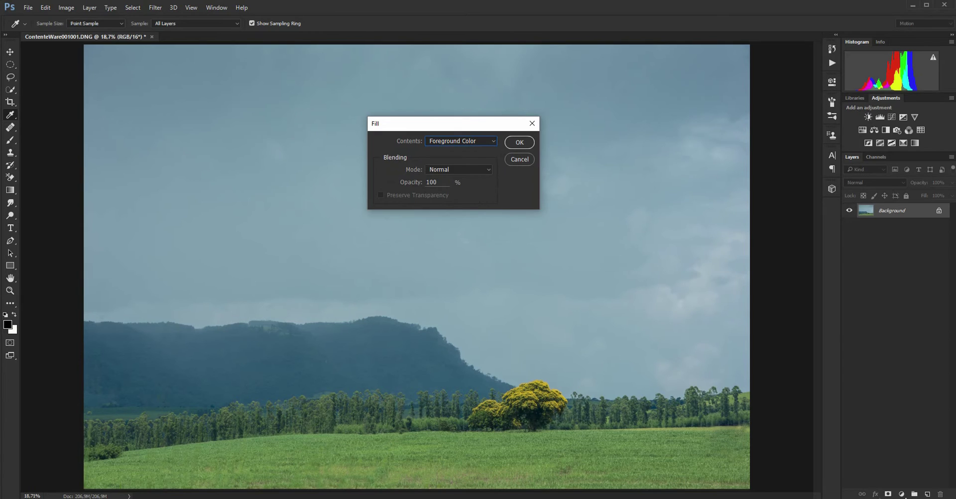
pyautogui.click(519, 142)
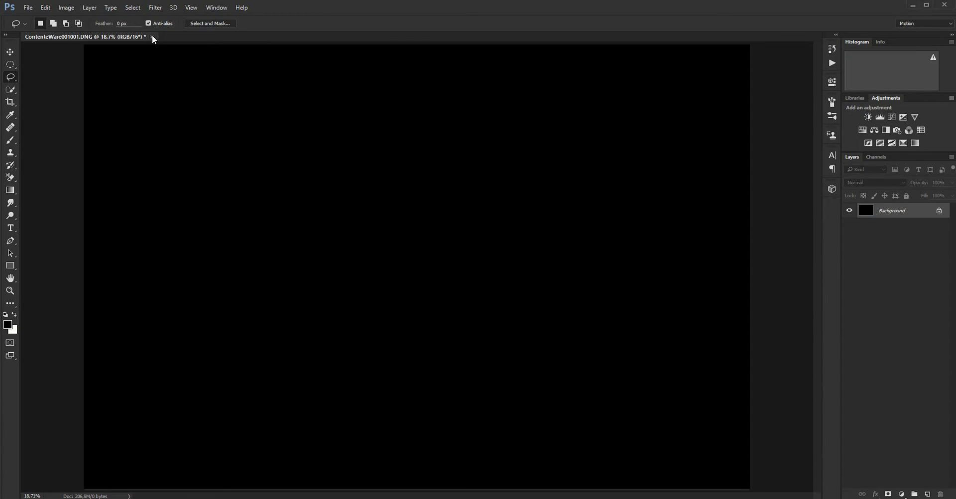
pyautogui.click(152, 37)
pyautogui.click(480, 195)
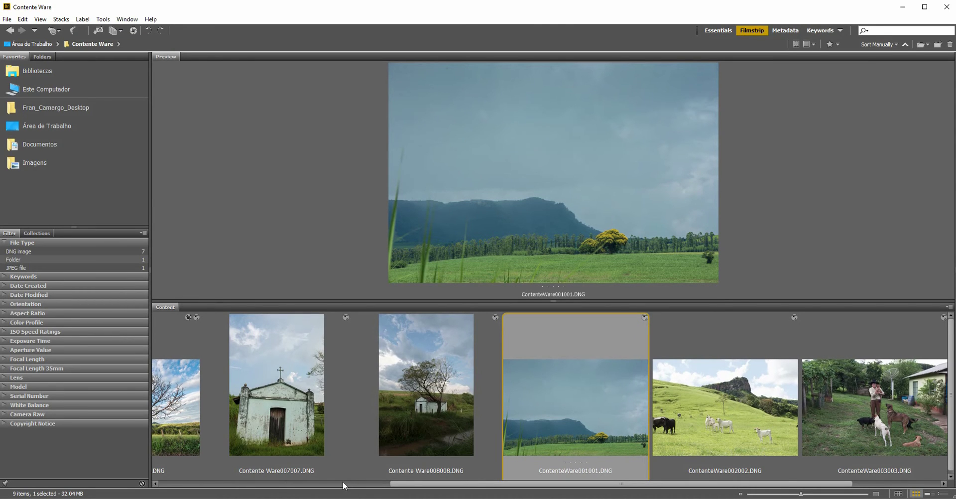
pyautogui.doubleClick(699, 432)
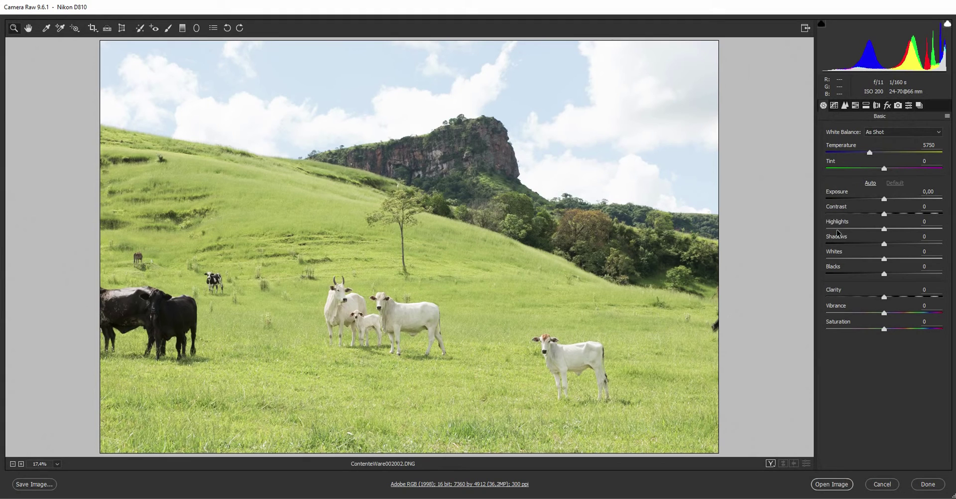
# Set Highlights -100, Exposure -0,50, Shadows +57 and Vibrance +24, then open the photo in Photoshop
pyautogui.moveTo(837, 229); pyautogui.dragTo(824, 228)
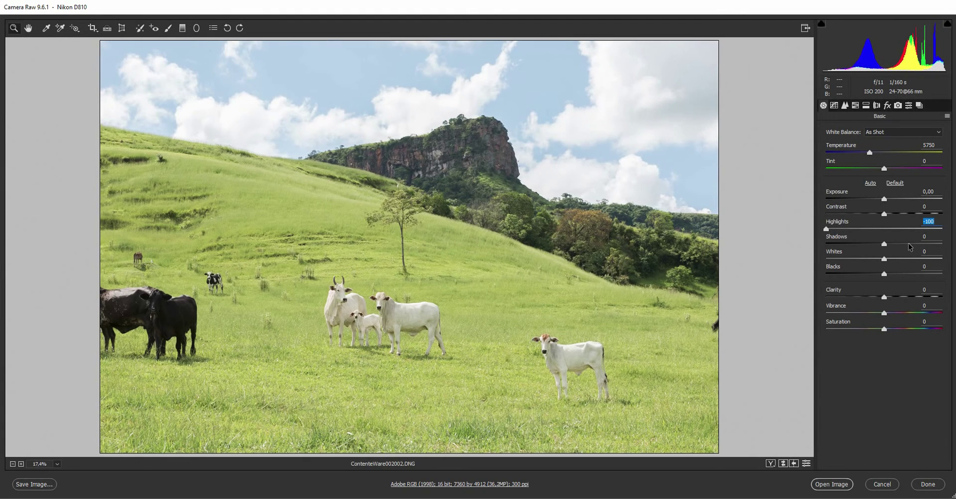
pyautogui.moveTo(883, 198); pyautogui.dragTo(879, 199)
pyautogui.moveTo(883, 244)
pyautogui.mouseDown()
pyautogui.moveTo(916, 243)
pyautogui.moveTo(874, 274)
pyautogui.mouseUp()
pyautogui.click(898, 313)
pyautogui.moveTo(880, 199); pyautogui.dragTo(878, 199)
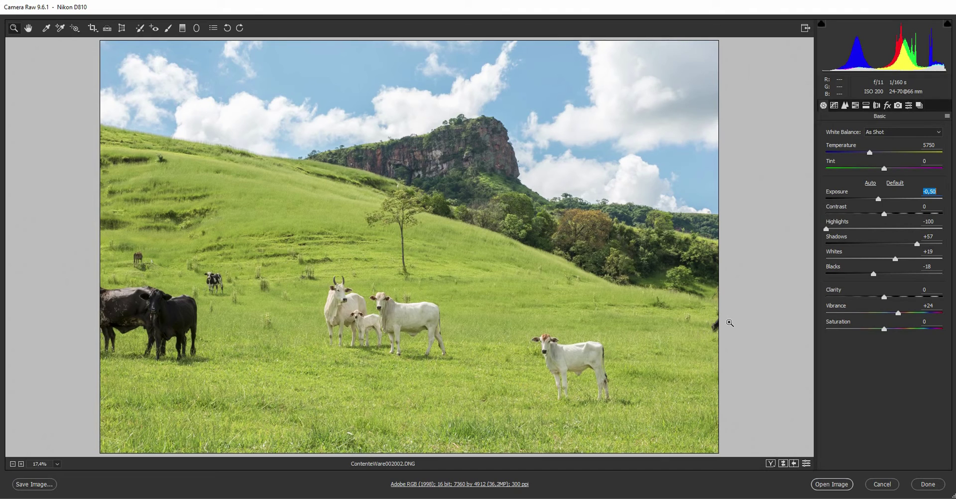
pyautogui.click(832, 484)
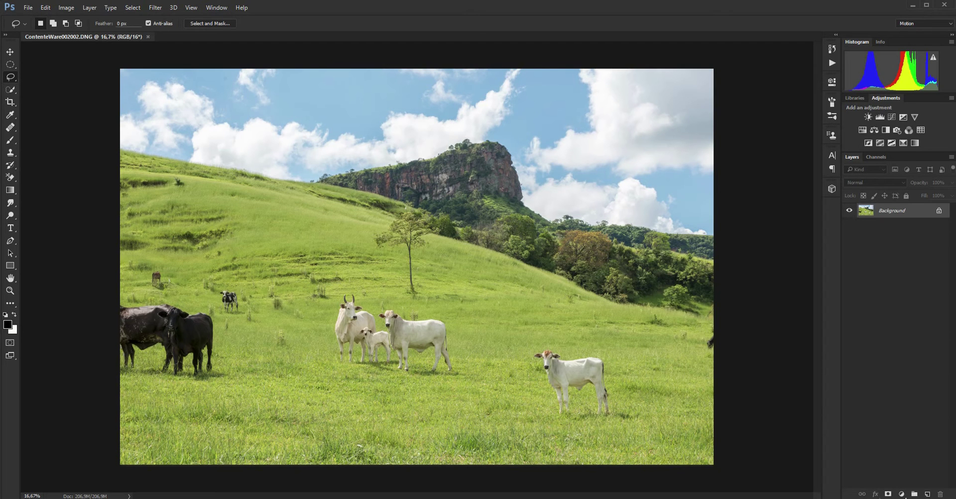
# Fit the image and lasso the two dark cows and their shadows on the left
pyautogui.doubleClick(11, 279)
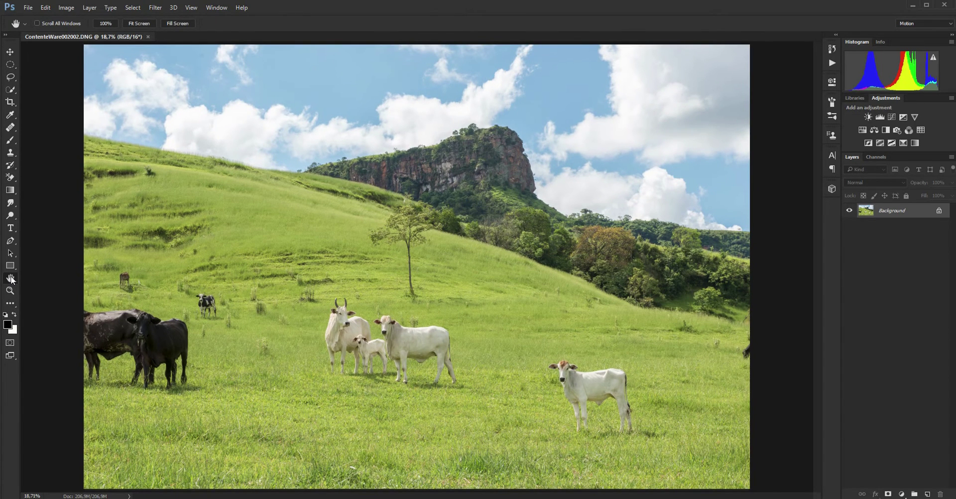
pyautogui.click(11, 131)
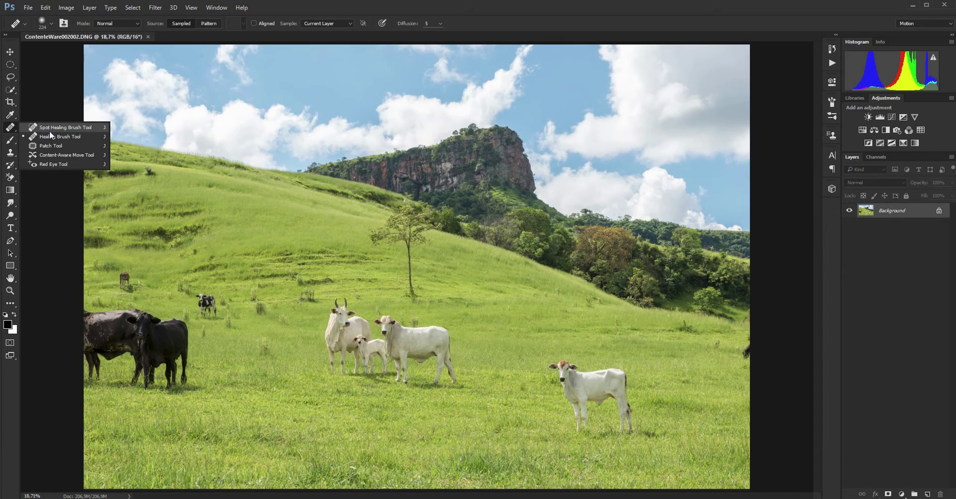
pyautogui.click(20, 138)
pyautogui.press('l')
pyautogui.moveTo(84, 309)
pyautogui.mouseDown()
pyautogui.moveTo(137, 302)
pyautogui.moveTo(189, 322)
pyautogui.mouseUp()
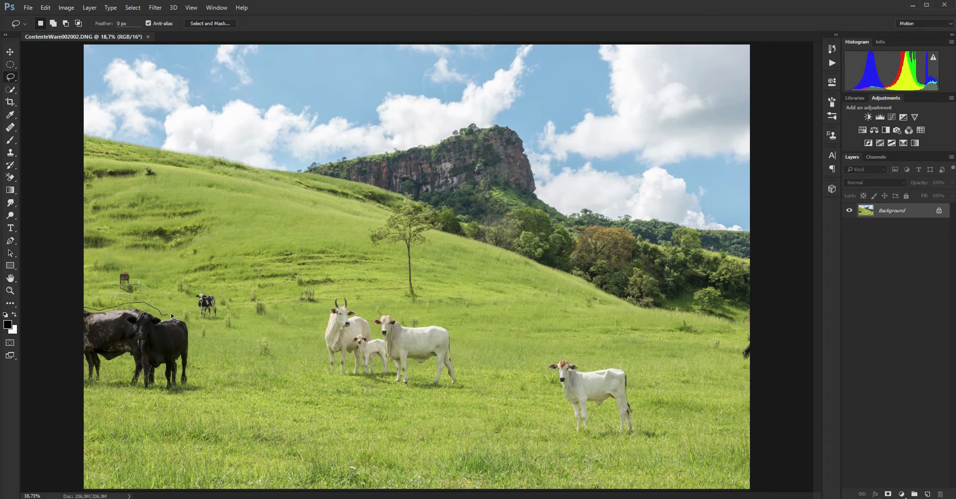
pyautogui.moveTo(191, 354)
pyautogui.mouseDown()
pyautogui.moveTo(191, 374)
pyautogui.moveTo(207, 387)
pyautogui.moveTo(170, 403)
pyautogui.moveTo(102, 398)
pyautogui.moveTo(74, 379)
pyautogui.moveTo(80, 308)
pyautogui.mouseUp()
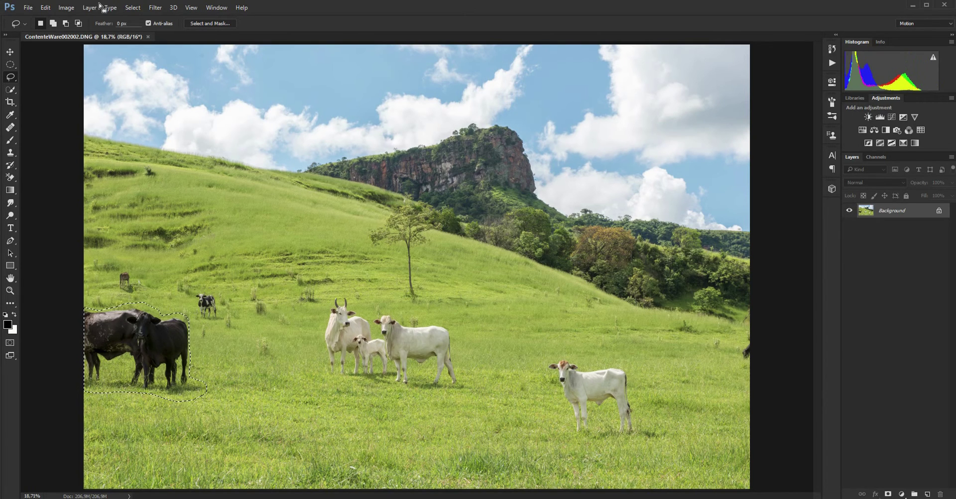
# Fill the selected cows with Content-Aware fill via Edit > Fill
pyautogui.click(46, 8)
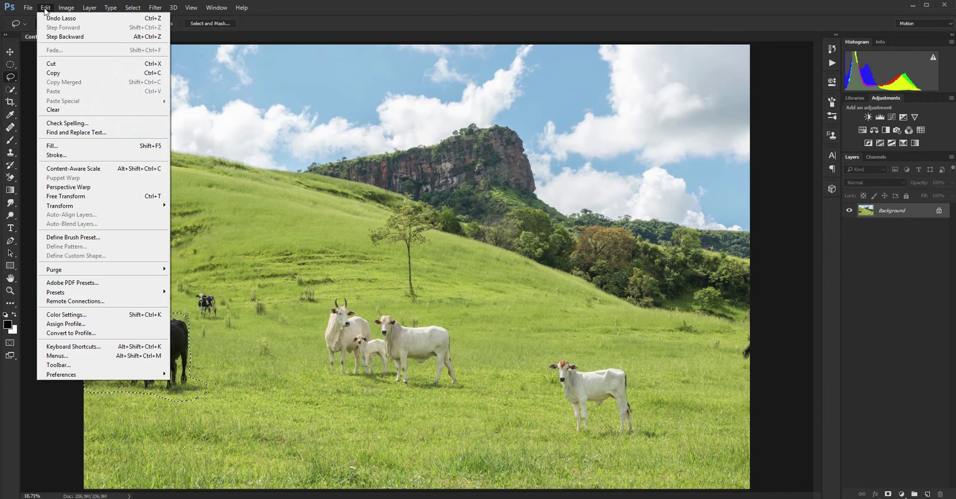
pyautogui.click(63, 145)
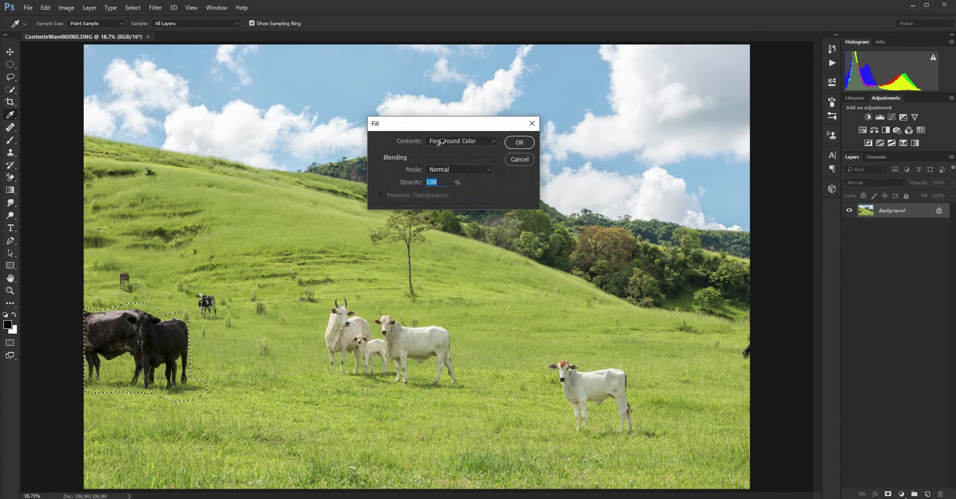
pyautogui.click(463, 141)
pyautogui.click(453, 176)
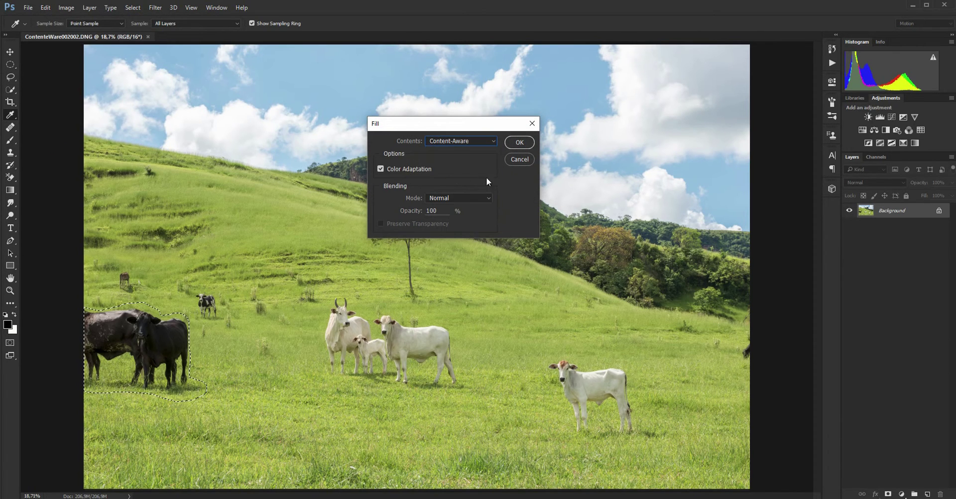
pyautogui.click(520, 143)
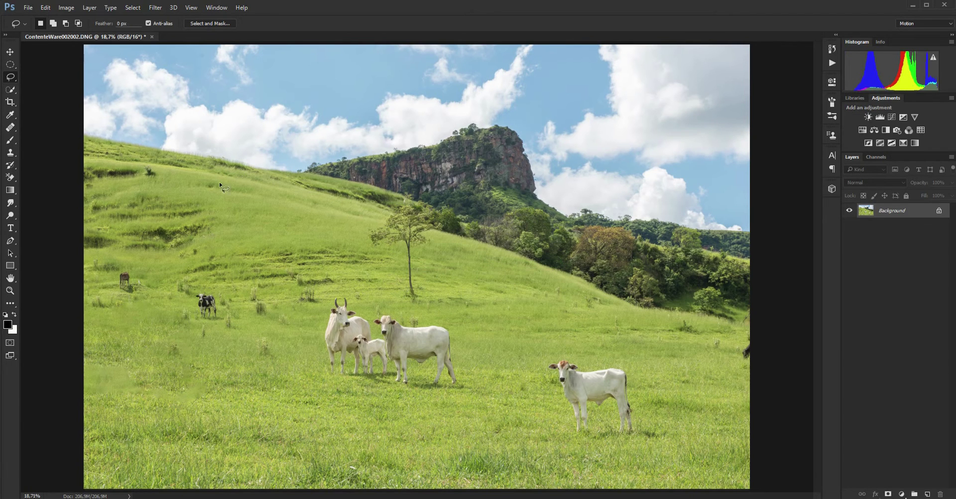
# Zoom in near the spotted cow to inspect the smooth filled grass where the dark cows stood
pyautogui.click(9, 291)
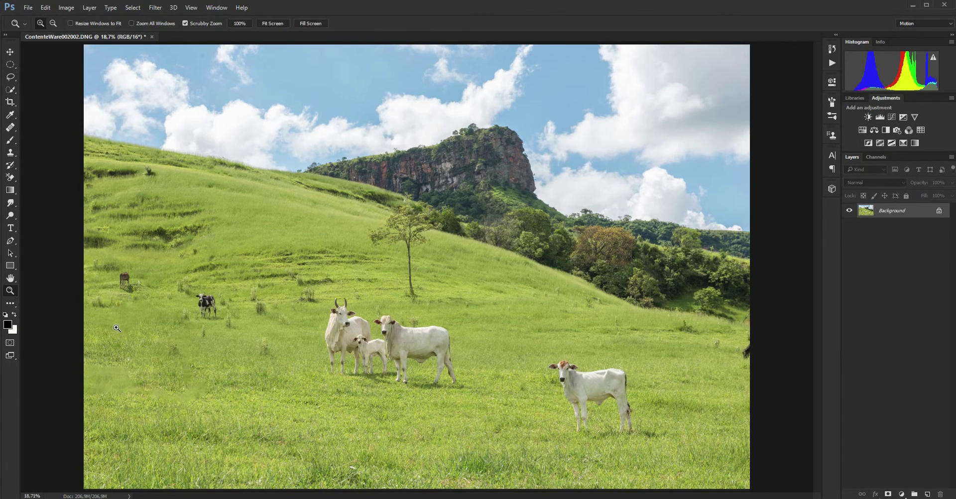
pyautogui.click(117, 328)
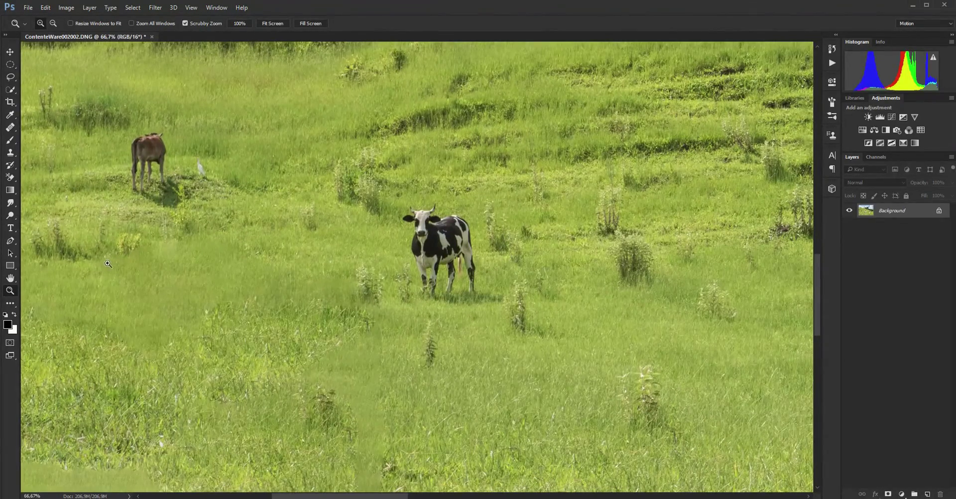
pyautogui.click(10, 78)
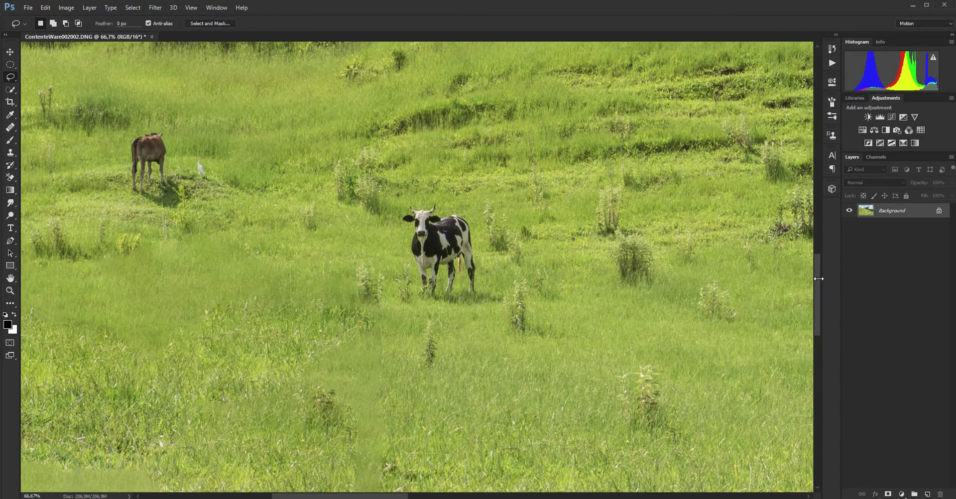
pyautogui.moveTo(817, 278); pyautogui.dragTo(817, 310)
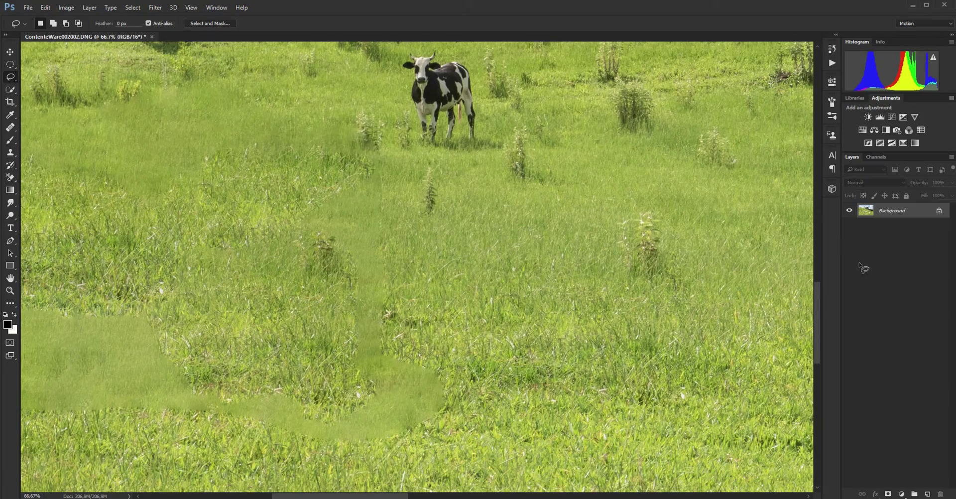
pyautogui.moveTo(818, 310)
pyautogui.mouseDown()
pyautogui.moveTo(824, 284)
pyautogui.moveTo(822, 306)
pyautogui.mouseUp()
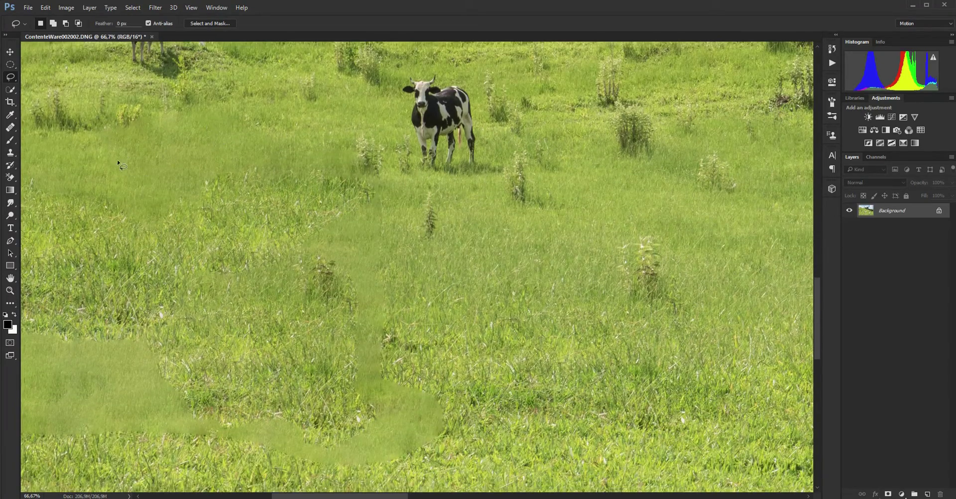
pyautogui.click(12, 127)
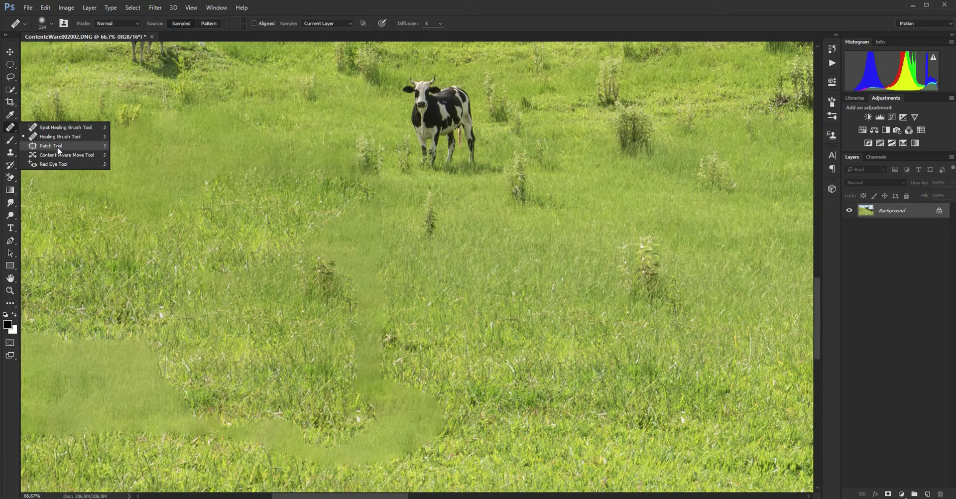
# Patch the smeared area at the left edge with textured grass from the right
pyautogui.click(59, 151)
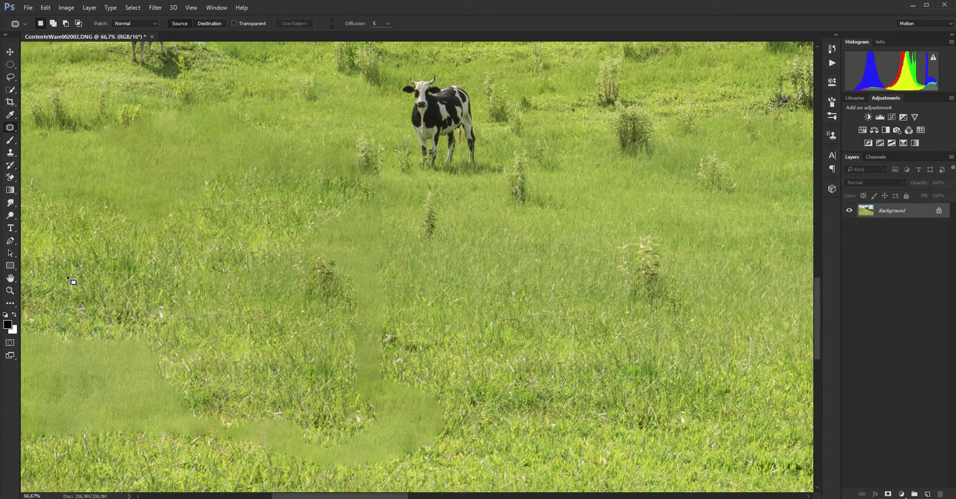
pyautogui.click(10, 290)
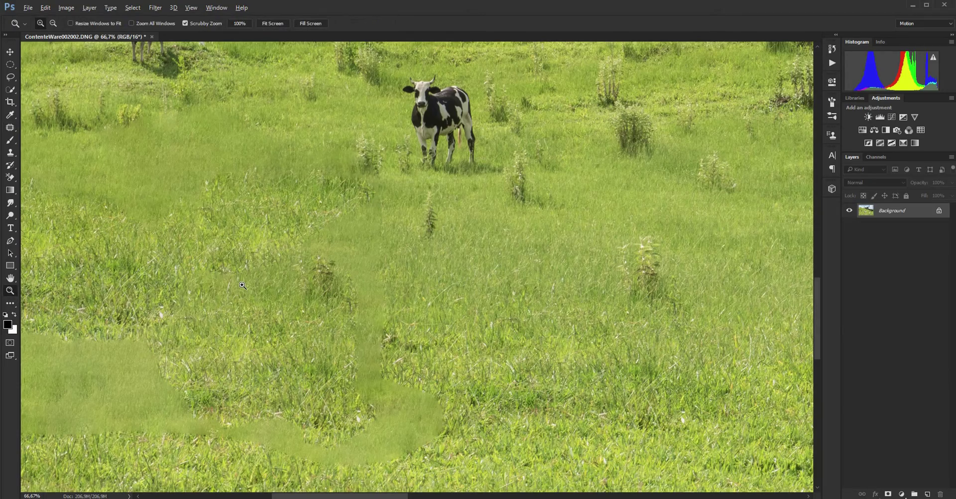
pyautogui.keyDown('alt'); pyautogui.click(242, 286); pyautogui.keyUp('alt')
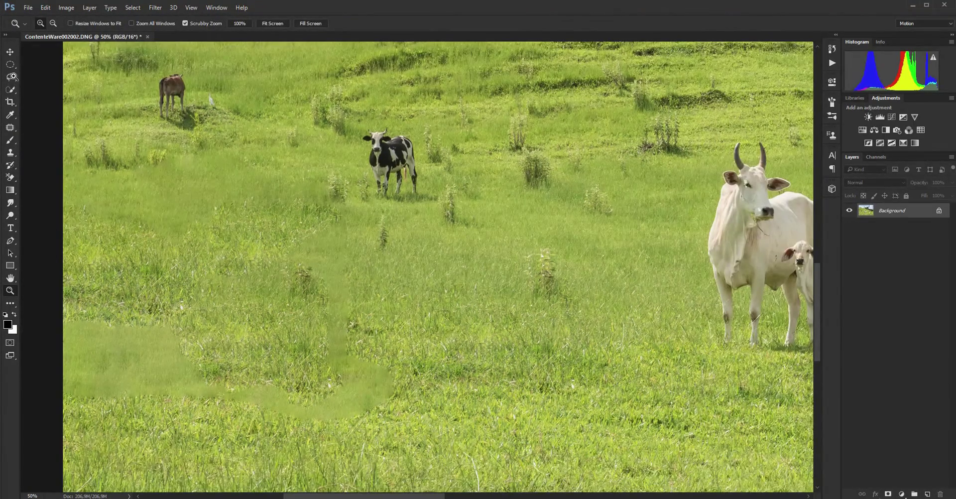
pyautogui.click(13, 129)
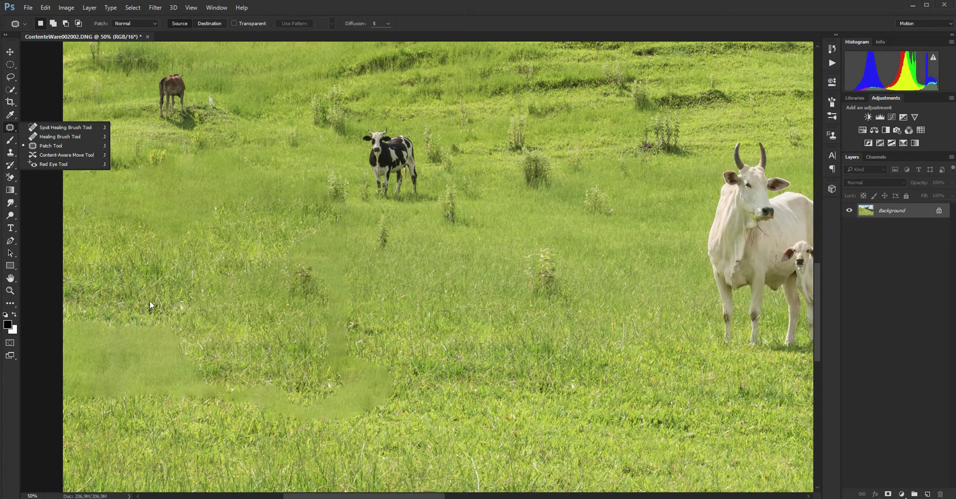
pyautogui.moveTo(67, 310)
pyautogui.mouseDown()
pyautogui.moveTo(192, 345)
pyautogui.moveTo(38, 356)
pyautogui.moveTo(44, 361)
pyautogui.mouseUp()
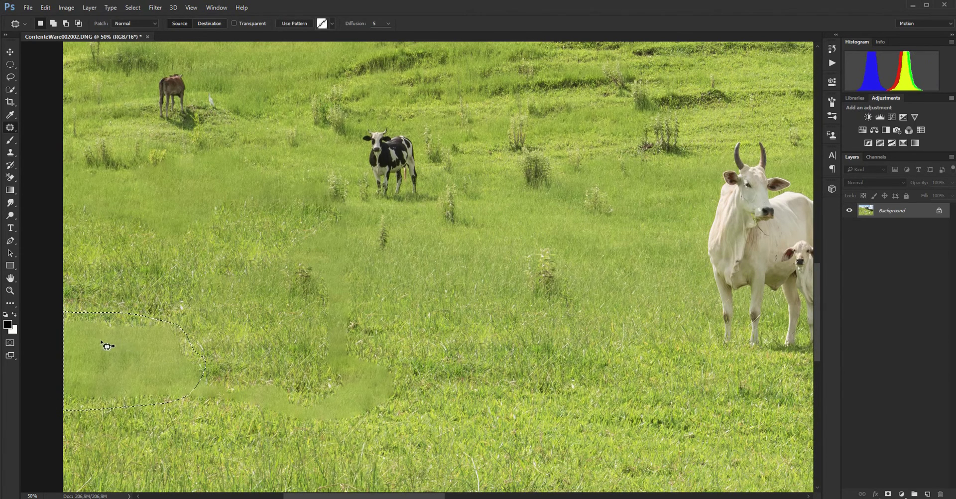
pyautogui.moveTo(128, 358); pyautogui.dragTo(580, 366)
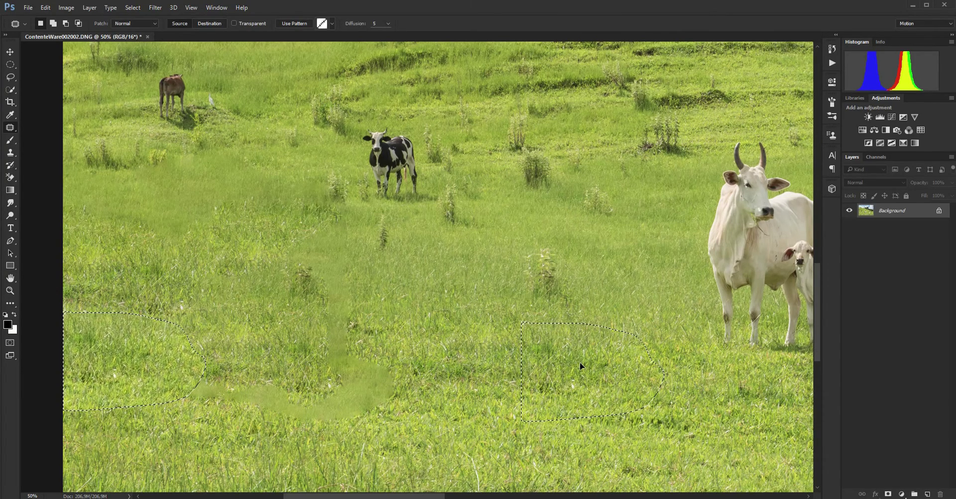
pyautogui.moveTo(580, 366); pyautogui.dragTo(580, 366)
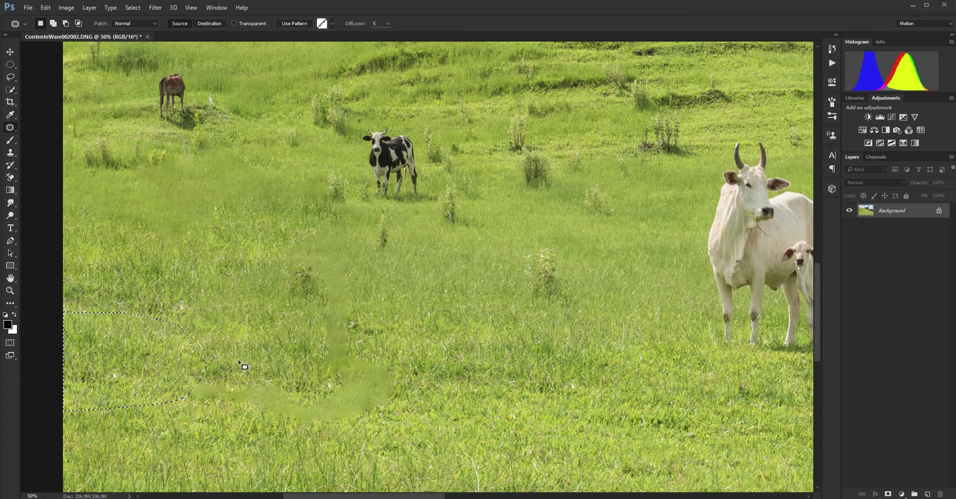
pyautogui.click(223, 379)
# Patch the smooth bottom strip and the vertical smeared strip with textured grass, then deselect
pyautogui.moveTo(175, 395)
pyautogui.mouseDown()
pyautogui.moveTo(366, 421)
pyautogui.moveTo(348, 396)
pyautogui.moveTo(241, 369)
pyautogui.moveTo(217, 372)
pyautogui.moveTo(504, 425)
pyautogui.moveTo(514, 394)
pyautogui.mouseUp()
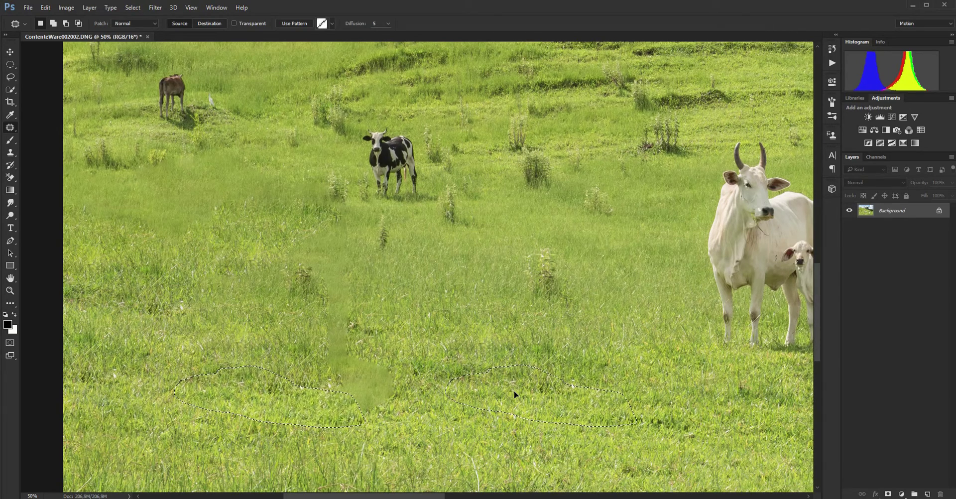
pyautogui.moveTo(514, 394)
pyautogui.mouseDown()
pyautogui.moveTo(572, 404)
pyautogui.moveTo(573, 437)
pyautogui.moveTo(591, 411)
pyautogui.moveTo(575, 393)
pyautogui.moveTo(582, 360)
pyautogui.moveTo(572, 412)
pyautogui.moveTo(580, 433)
pyautogui.moveTo(602, 382)
pyautogui.mouseUp()
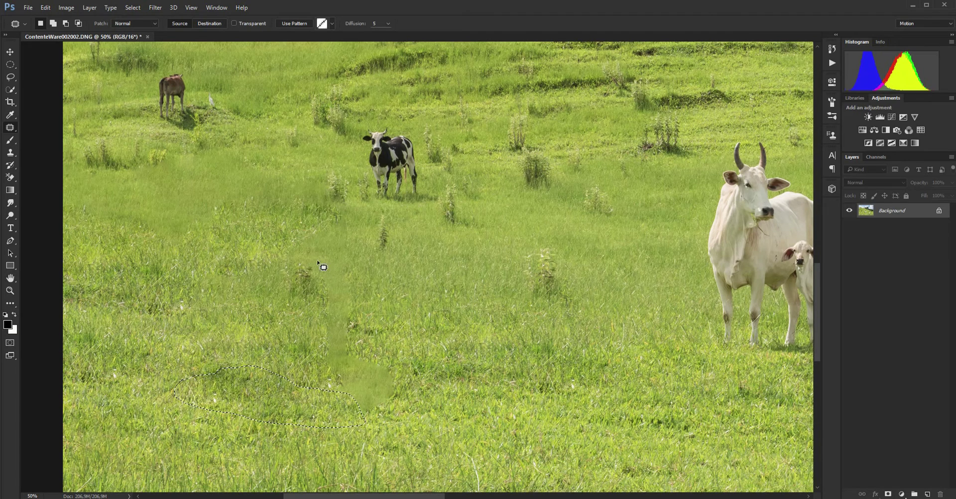
pyautogui.moveTo(324, 201); pyautogui.dragTo(329, 396)
pyautogui.moveTo(404, 401)
pyautogui.mouseDown()
pyautogui.moveTo(364, 283)
pyautogui.moveTo(366, 219)
pyautogui.moveTo(334, 215)
pyautogui.moveTo(326, 202)
pyautogui.mouseUp()
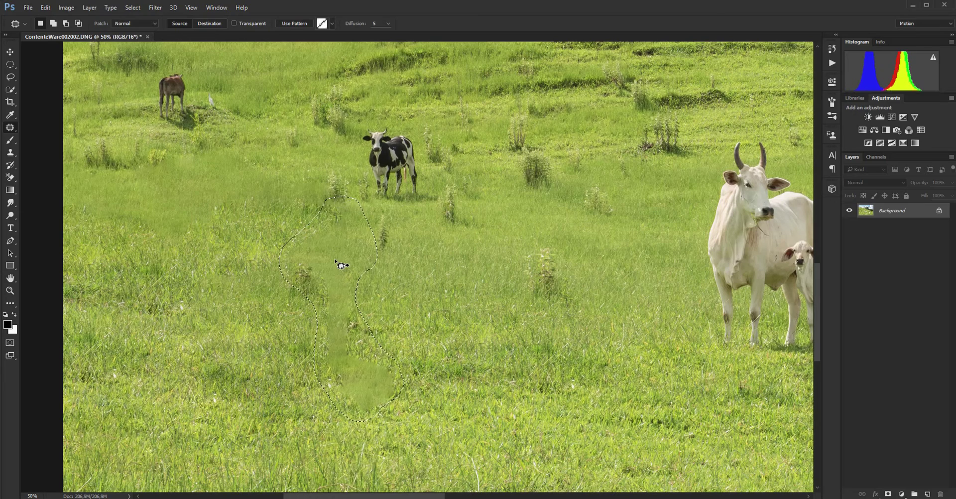
pyautogui.moveTo(335, 265); pyautogui.dragTo(484, 267)
pyautogui.hotkey('ctrl', 'd')
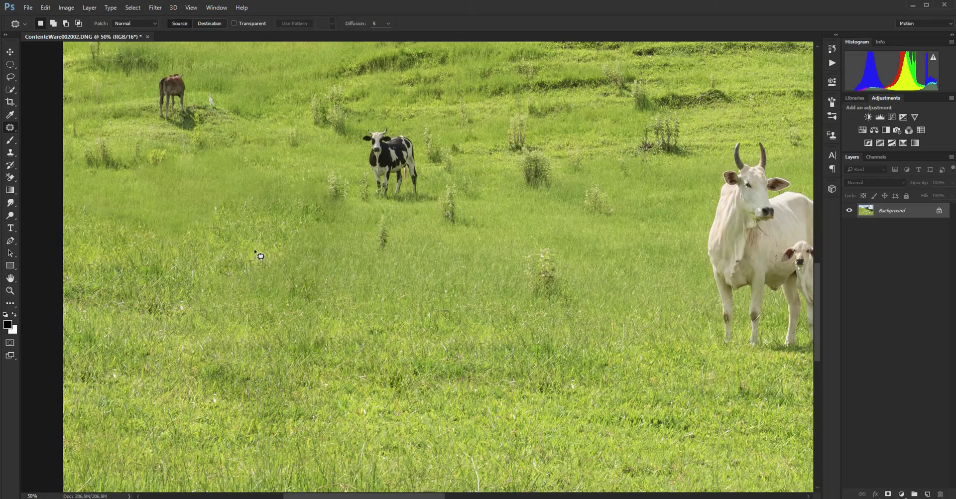
# At 100% zoom, patch the smooth grass left of the cow with textured grass below
pyautogui.click(10, 290)
pyautogui.click(191, 352)
pyautogui.moveTo(190, 352); pyautogui.dragTo(306, 249)
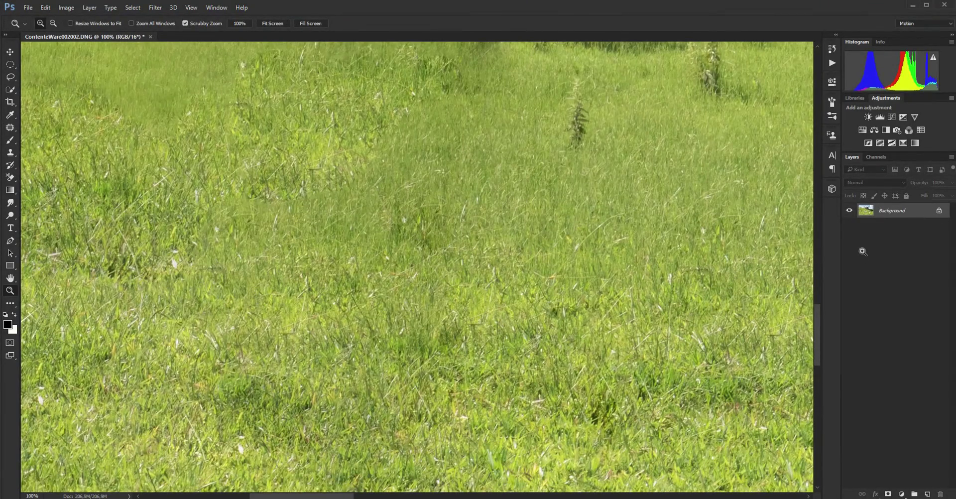
pyautogui.moveTo(817, 321); pyautogui.dragTo(824, 297)
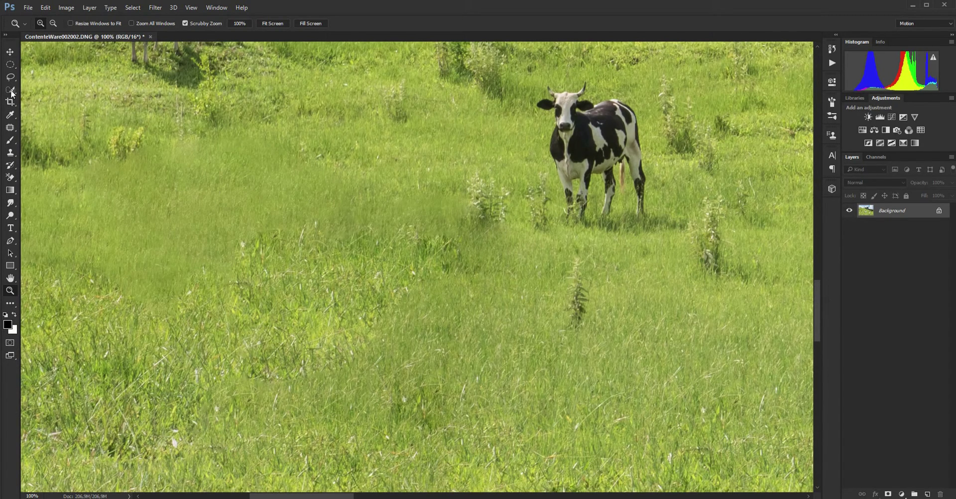
pyautogui.click(12, 130)
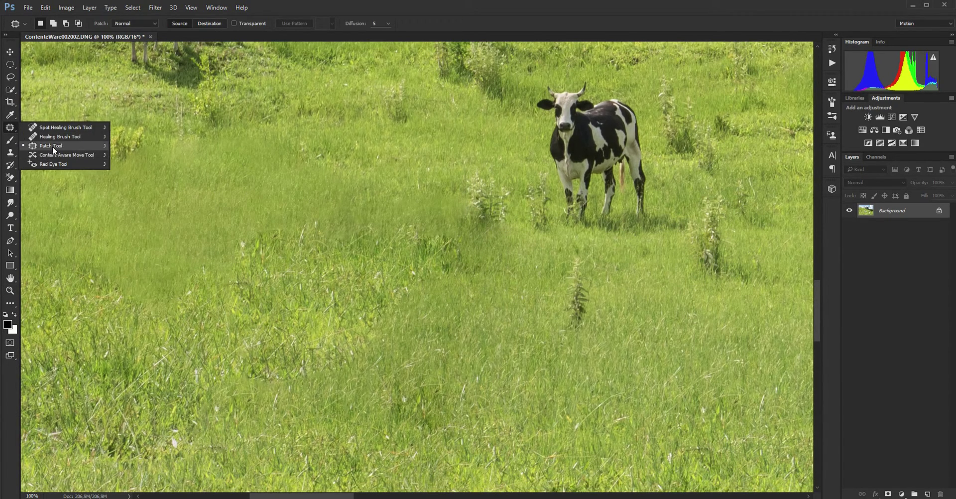
pyautogui.click(53, 145)
pyautogui.moveTo(25, 166)
pyautogui.mouseDown()
pyautogui.moveTo(367, 157)
pyautogui.moveTo(490, 202)
pyautogui.moveTo(277, 303)
pyautogui.moveTo(60, 286)
pyautogui.moveTo(20, 199)
pyautogui.mouseUp()
pyautogui.moveTo(141, 213); pyautogui.dragTo(200, 401)
pyautogui.hotkey('ctrl', 'd')
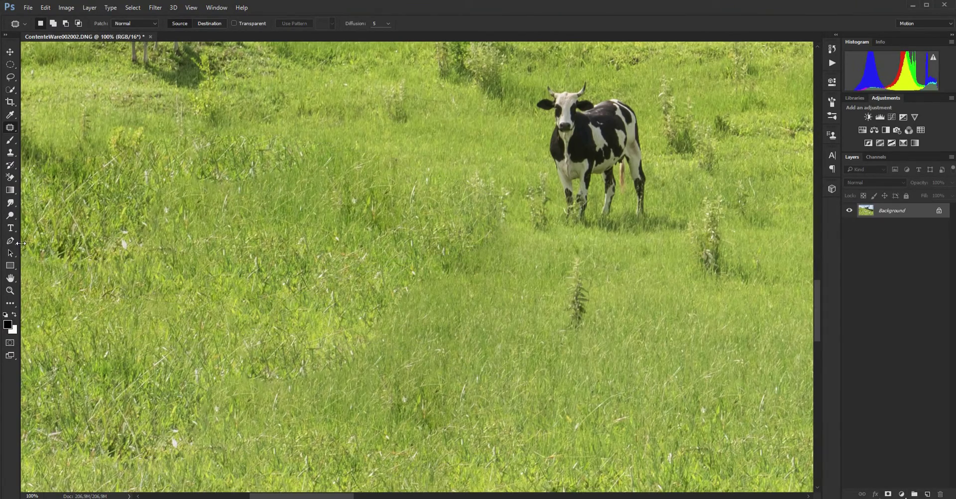
# Fit the photo and lasso the dark animal at the right edge
pyautogui.doubleClick(10, 279)
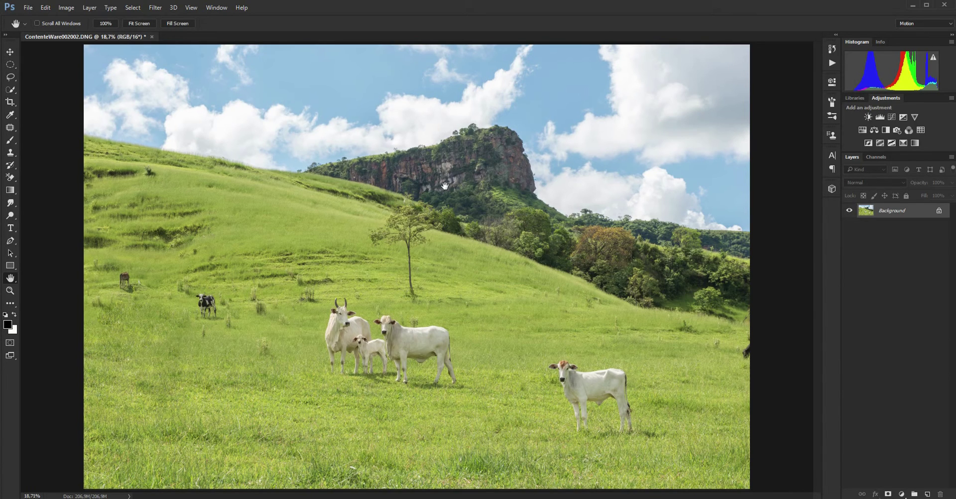
pyautogui.click(10, 77)
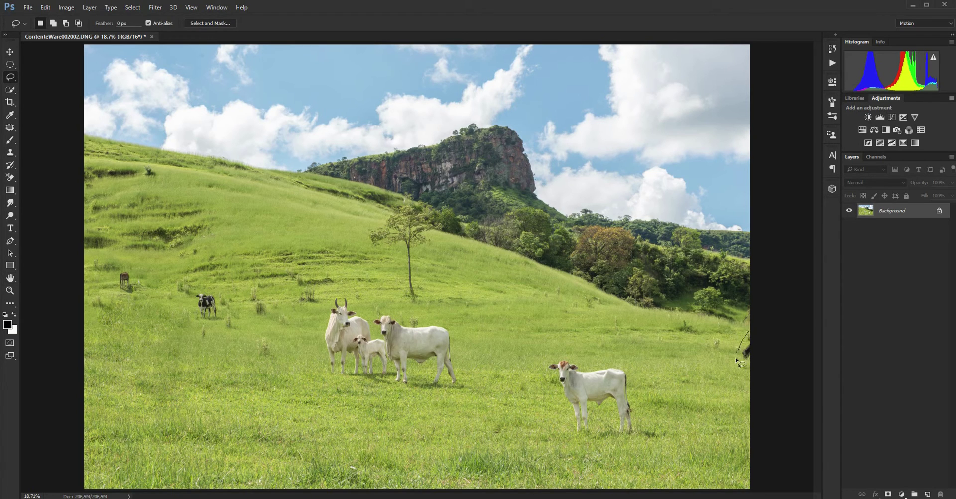
pyautogui.moveTo(739, 357); pyautogui.dragTo(772, 332)
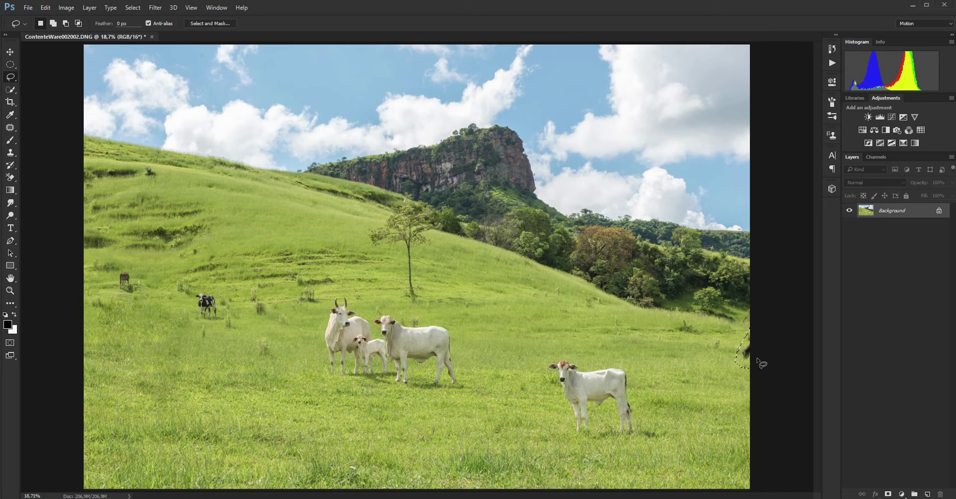
# Content-Aware fill the dark animal at the right edge, deselect, and zoom in to check the fill
pyautogui.hotkey('shift', 'BackSpace')
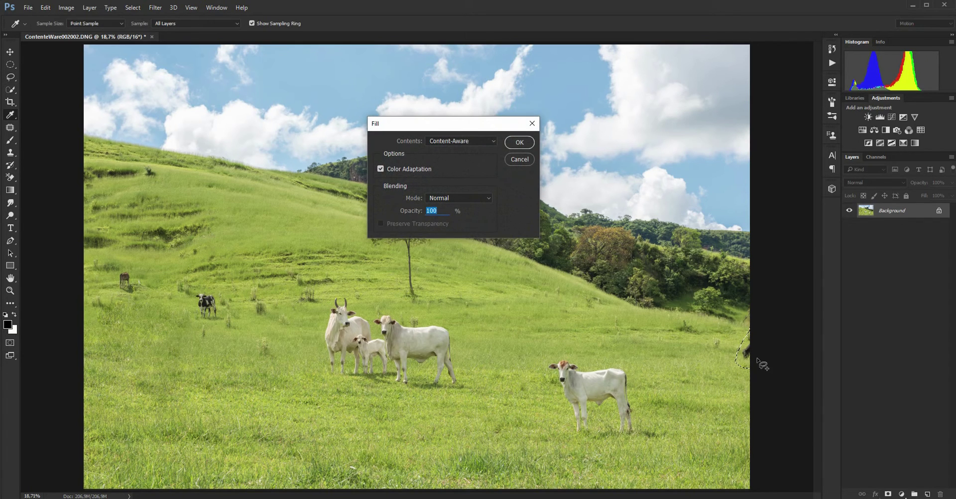
pyautogui.click(518, 142)
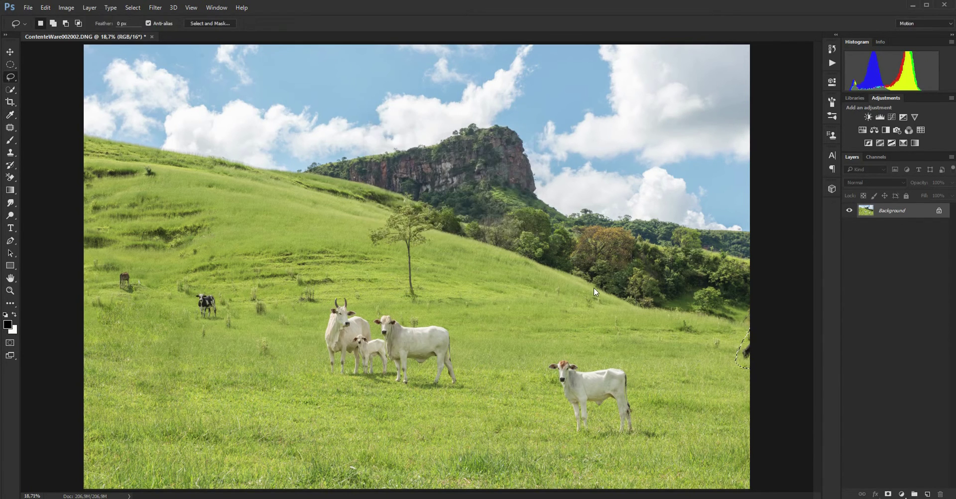
pyautogui.hotkey('ctrl', 'd')
pyautogui.click(9, 291)
pyautogui.moveTo(751, 355); pyautogui.dragTo(733, 343)
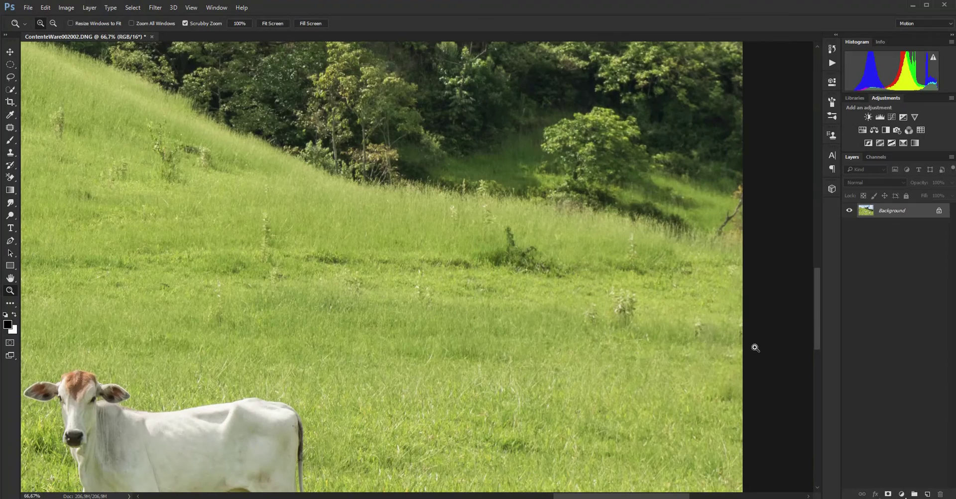
pyautogui.hotkey('ctrl', '+')
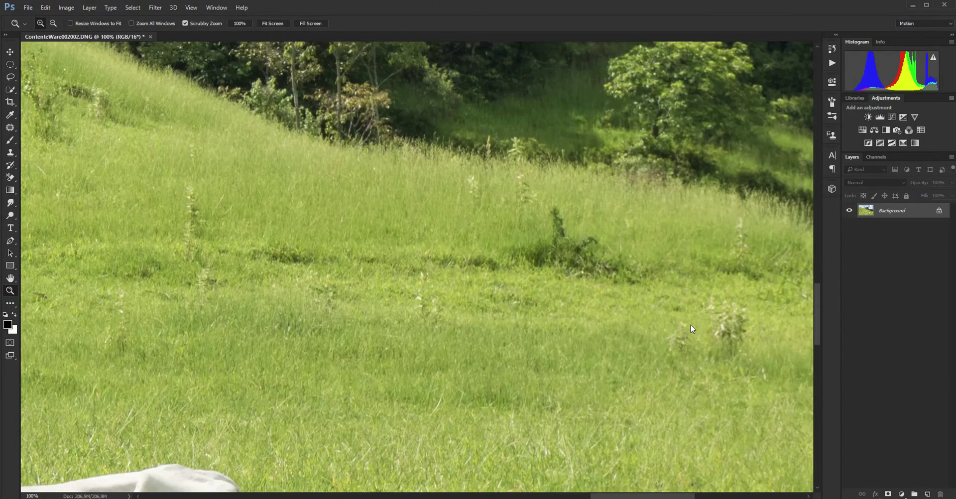
pyautogui.doubleClick(11, 278)
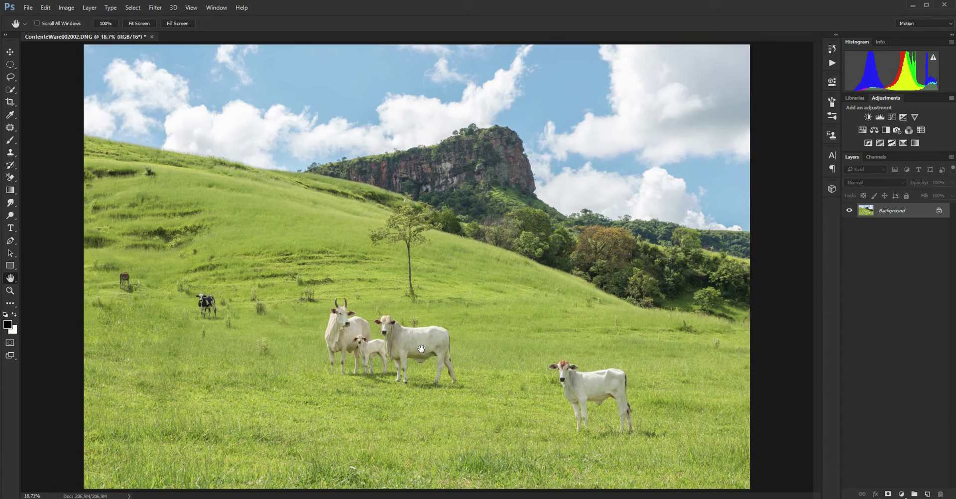
# Content-Aware Move the white calf from lower right to beside the white cows, then deselect
pyautogui.click(9, 128)
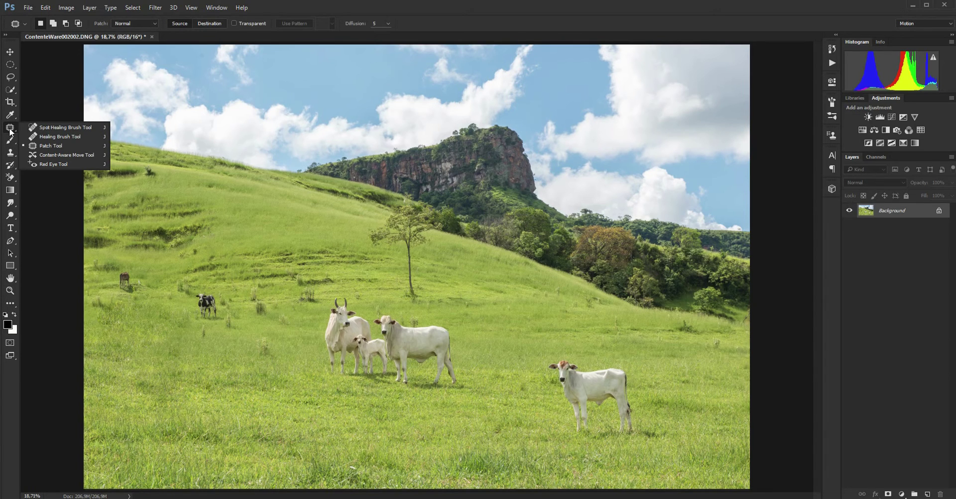
pyautogui.click(67, 155)
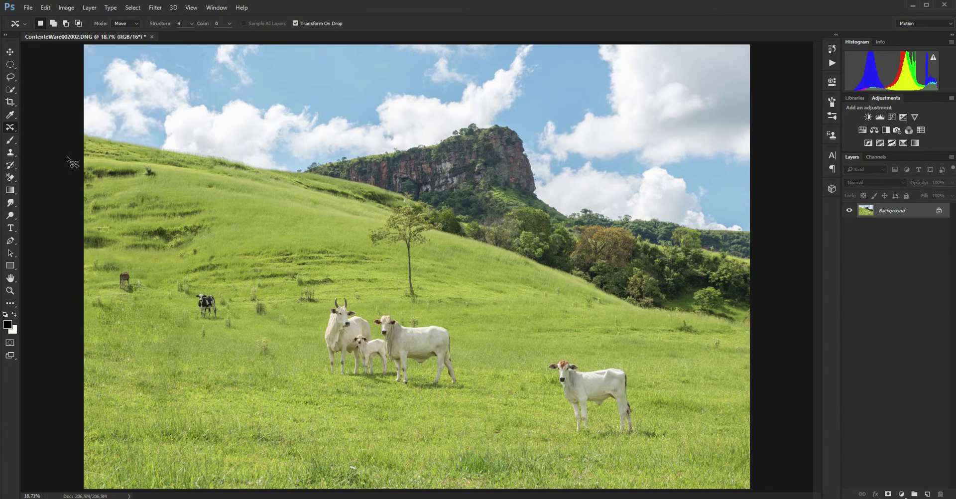
pyautogui.moveTo(579, 363)
pyautogui.mouseDown()
pyautogui.moveTo(563, 357)
pyautogui.moveTo(552, 380)
pyautogui.moveTo(569, 436)
pyautogui.moveTo(658, 441)
pyautogui.moveTo(670, 427)
pyautogui.moveTo(642, 424)
pyautogui.moveTo(632, 376)
pyautogui.moveTo(600, 355)
pyautogui.moveTo(578, 363)
pyautogui.mouseUp()
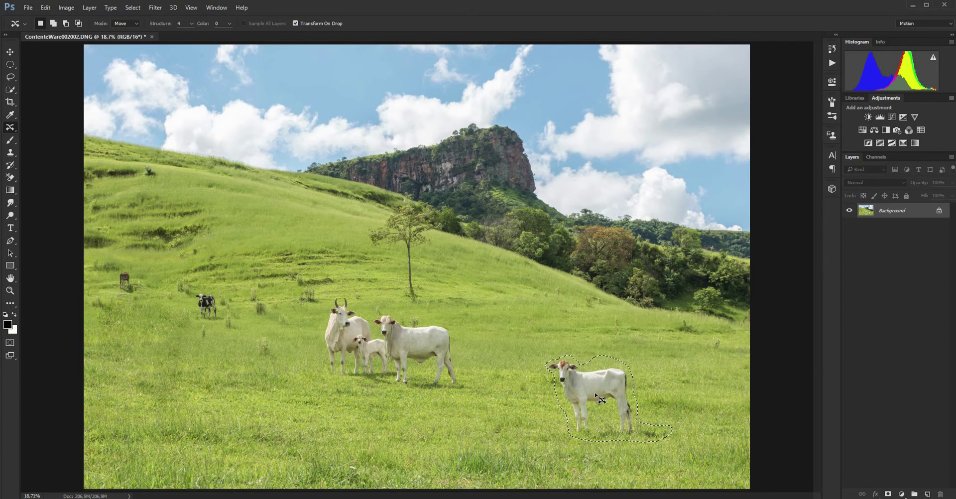
pyautogui.moveTo(597, 396)
pyautogui.mouseDown()
pyautogui.moveTo(351, 397)
pyautogui.moveTo(302, 381)
pyautogui.moveTo(281, 356)
pyautogui.mouseUp()
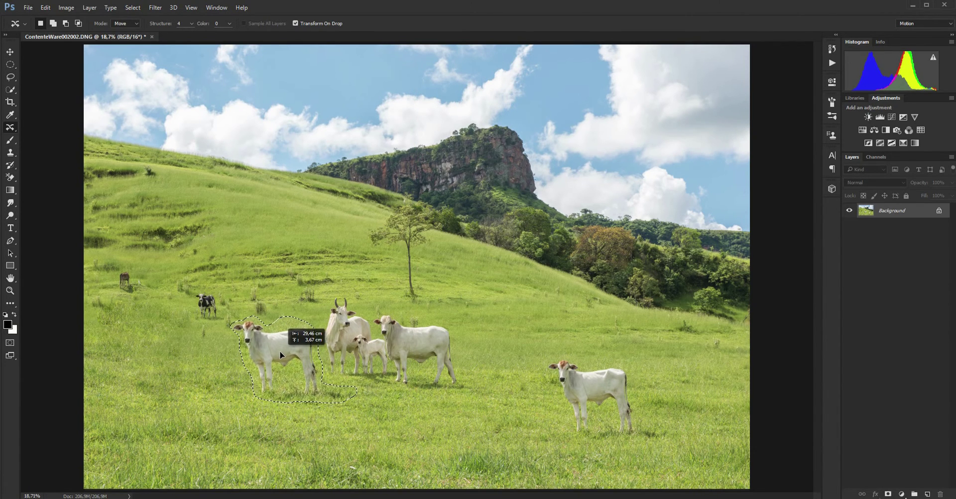
pyautogui.moveTo(280, 351); pyautogui.dragTo(283, 354)
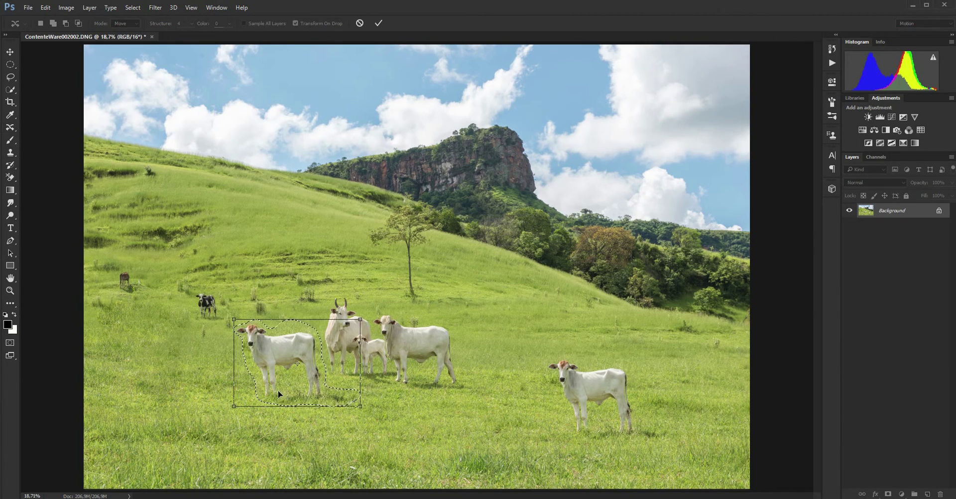
pyautogui.press('Return')
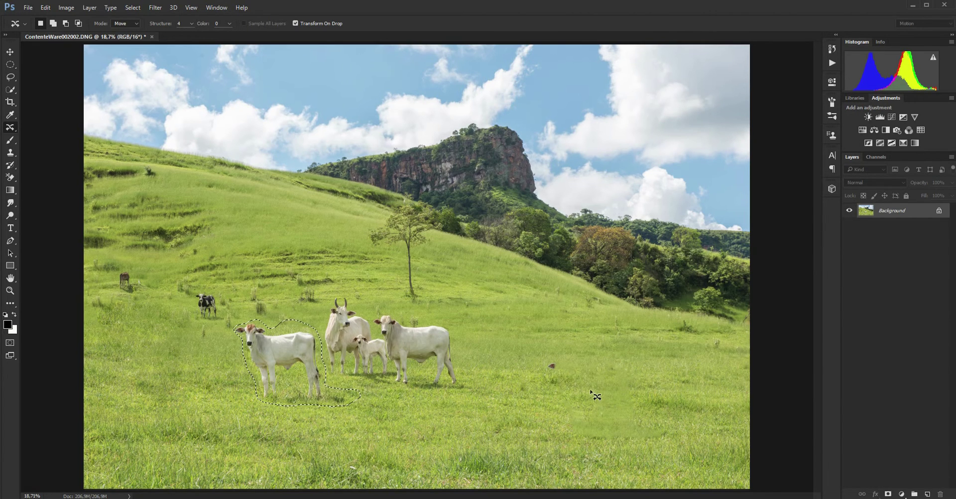
pyautogui.click(10, 77)
pyautogui.hotkey('ctrl', 'd')
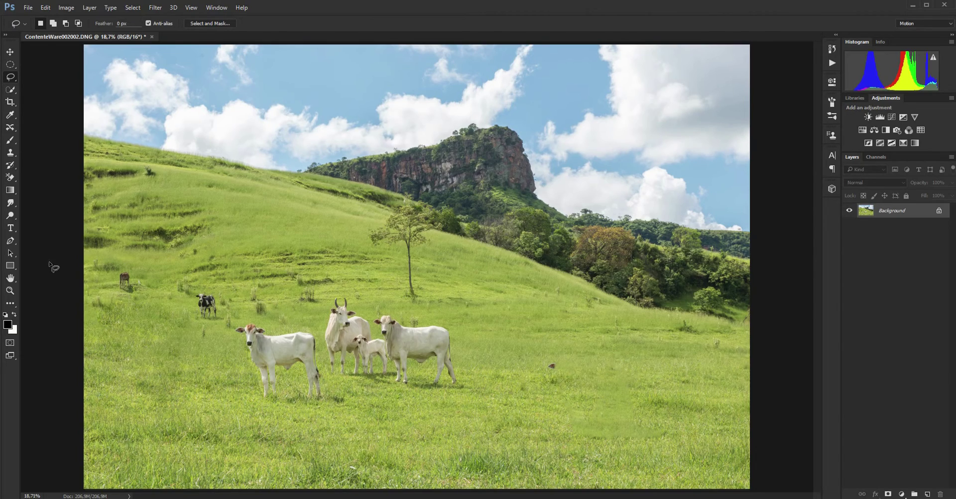
# Zoom to 50% on the blurry grass where the calf used to stand
pyautogui.click(10, 290)
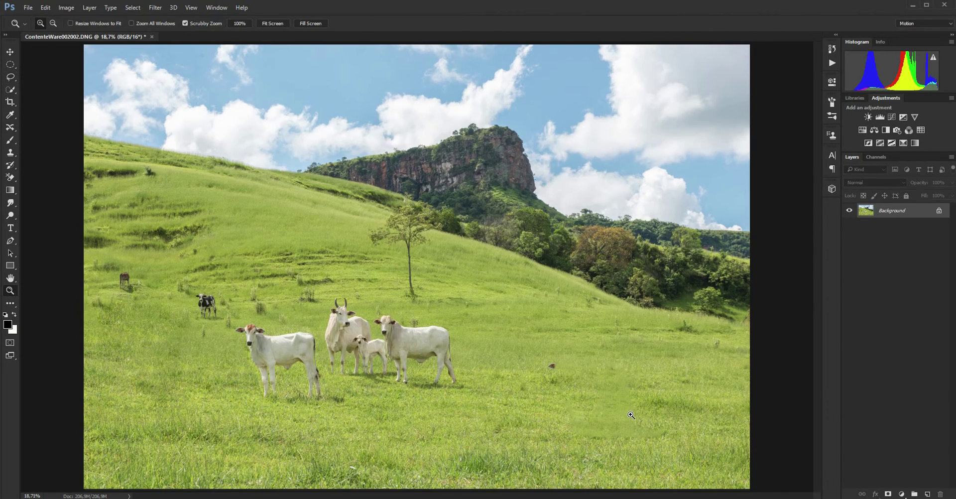
pyautogui.click(631, 415)
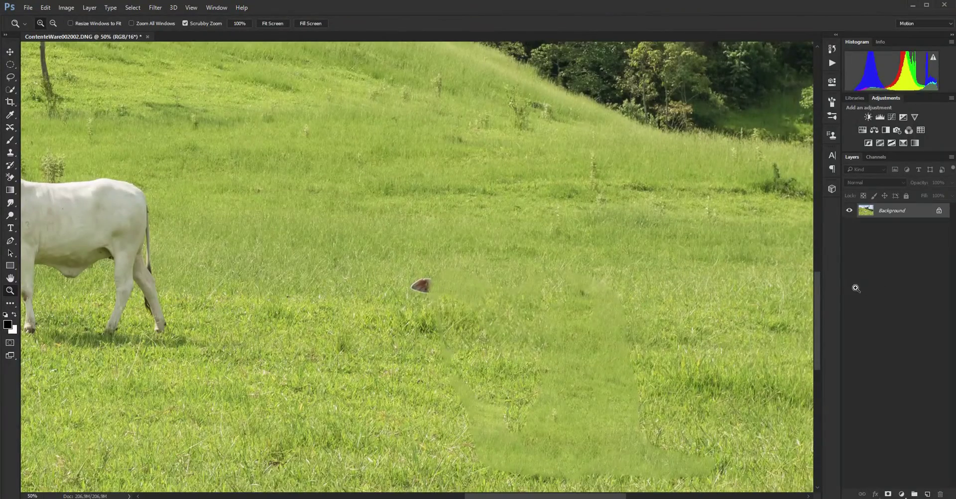
pyautogui.moveTo(820, 296); pyautogui.dragTo(820, 321)
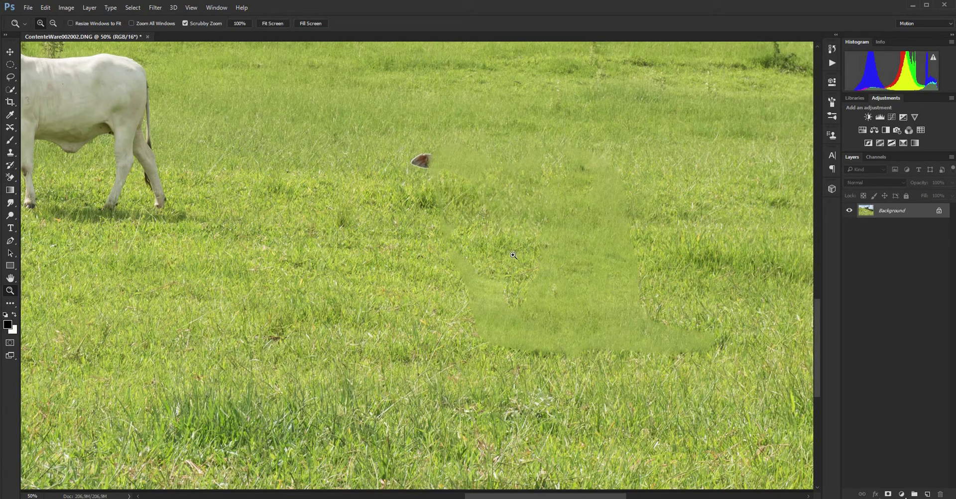
pyautogui.click(11, 130)
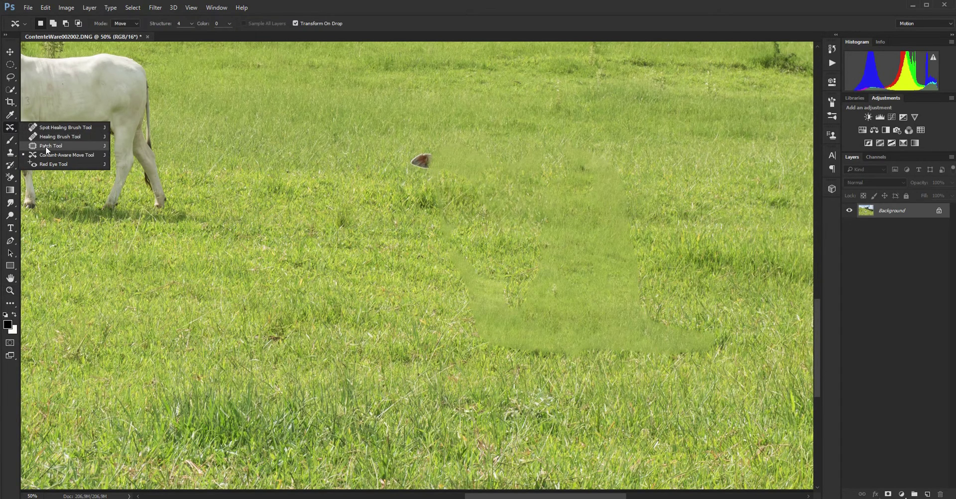
# Patch the first two blurry grass areas with textured grass from nearby
pyautogui.click(46, 146)
pyautogui.moveTo(491, 256)
pyautogui.mouseDown()
pyautogui.moveTo(433, 211)
pyautogui.moveTo(486, 210)
pyautogui.mouseUp()
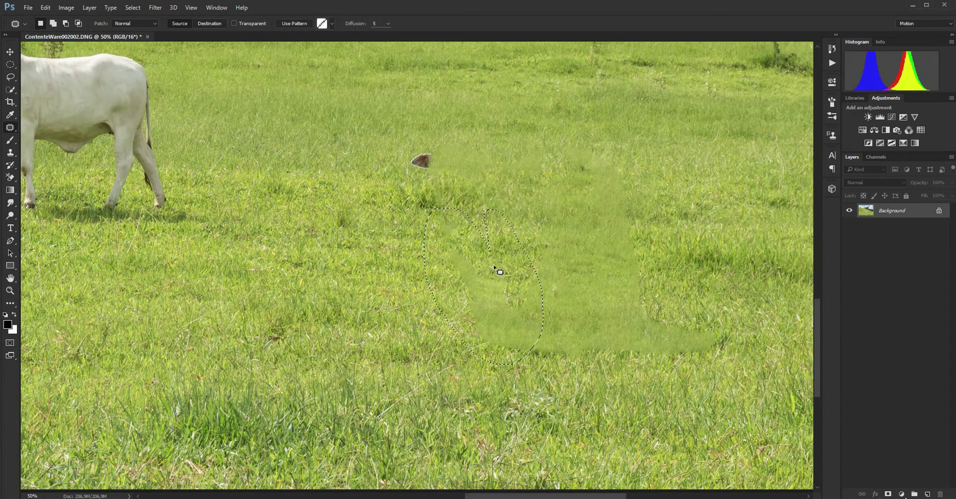
pyautogui.moveTo(500, 271); pyautogui.dragTo(344, 286)
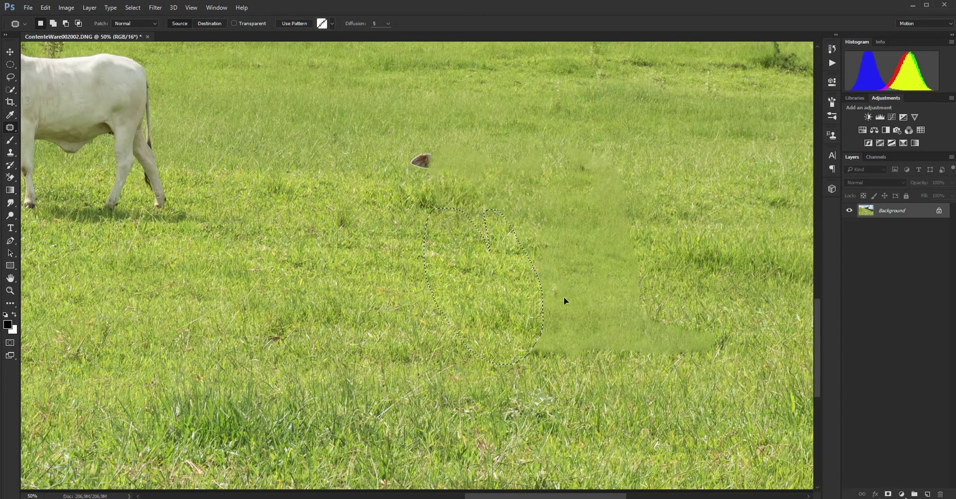
pyautogui.moveTo(583, 120)
pyautogui.mouseDown()
pyautogui.moveTo(400, 128)
pyautogui.moveTo(630, 137)
pyautogui.mouseUp()
pyautogui.moveTo(535, 160)
pyautogui.mouseDown()
pyautogui.moveTo(748, 166)
pyautogui.moveTo(761, 178)
pyautogui.mouseUp()
pyautogui.hotkey('ctrl', 'd')
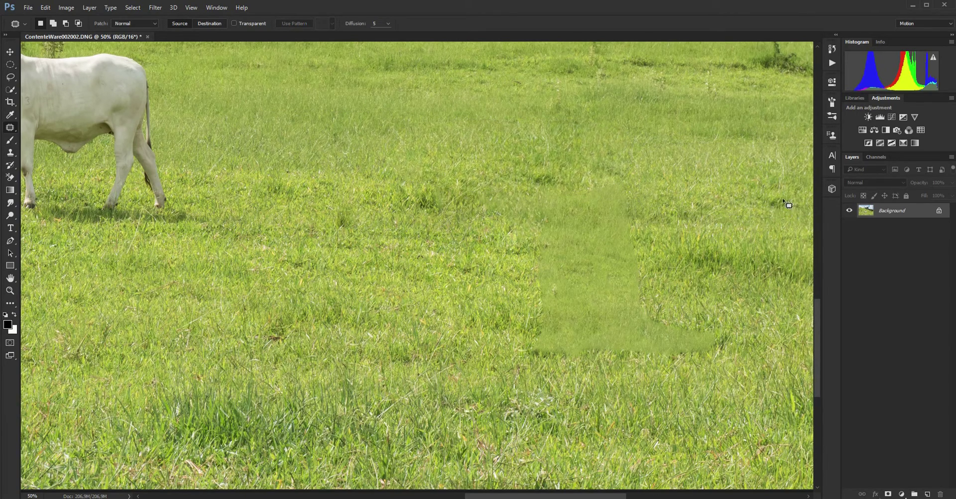
# Patch the remaining blurry spots with healthy grass and fit the image on screen
pyautogui.moveTo(542, 173)
pyautogui.mouseDown()
pyautogui.moveTo(560, 175)
pyautogui.moveTo(527, 208)
pyautogui.mouseUp()
pyautogui.hotkey('ctrl', 'd')
pyautogui.moveTo(564, 184)
pyautogui.mouseDown()
pyautogui.moveTo(632, 363)
pyautogui.moveTo(730, 335)
pyautogui.moveTo(657, 278)
pyautogui.moveTo(653, 192)
pyautogui.moveTo(604, 170)
pyautogui.mouseUp()
pyautogui.moveTo(617, 253); pyautogui.dragTo(347, 231)
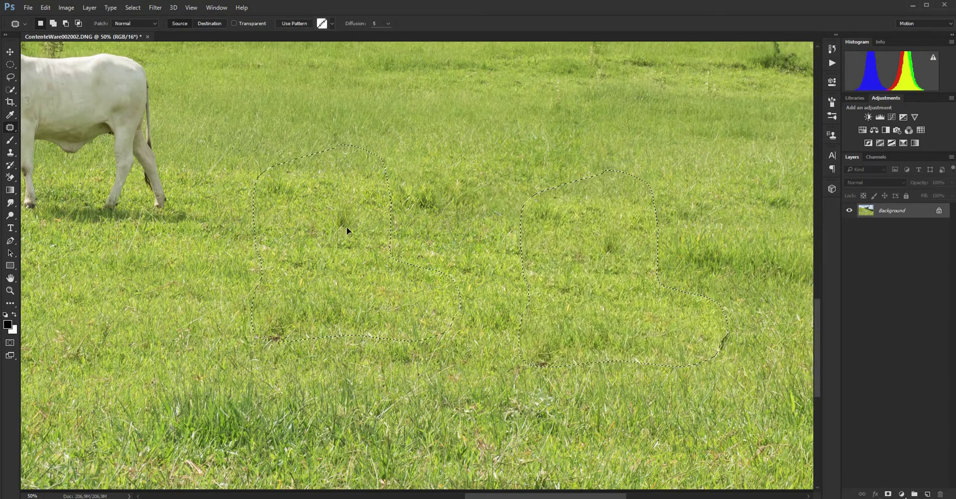
pyautogui.hotkey('ctrl', 'd')
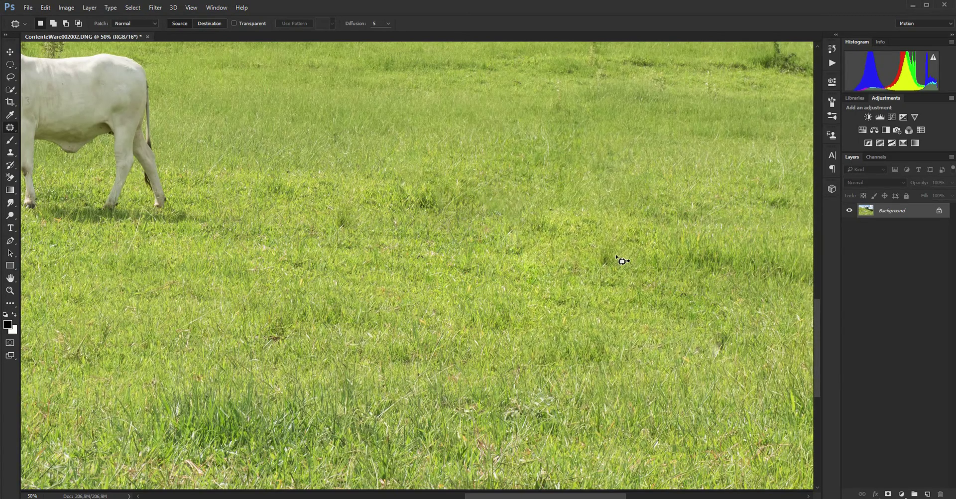
pyautogui.moveTo(591, 243)
pyautogui.mouseDown()
pyautogui.moveTo(597, 271)
pyautogui.moveTo(619, 255)
pyautogui.moveTo(408, 277)
pyautogui.mouseUp()
pyautogui.hotkey('ctrl', 'd')
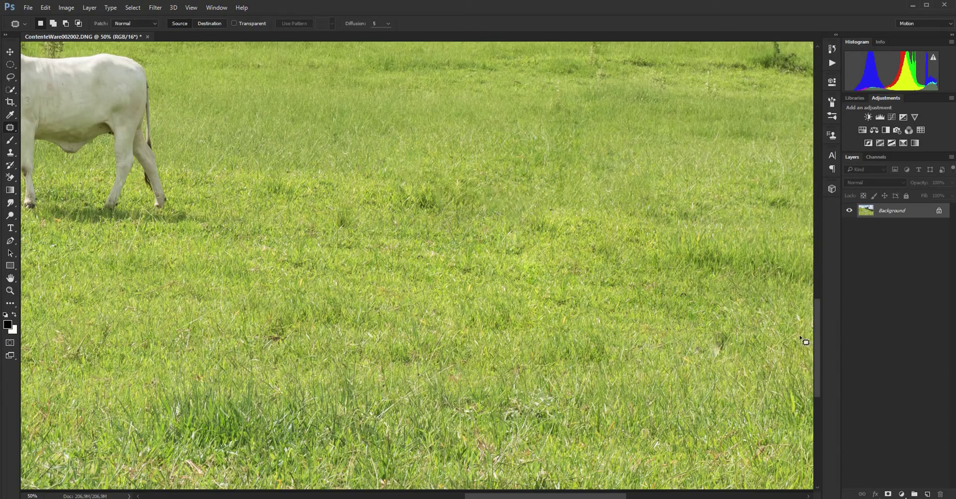
pyautogui.scroll(2, 817, 342)
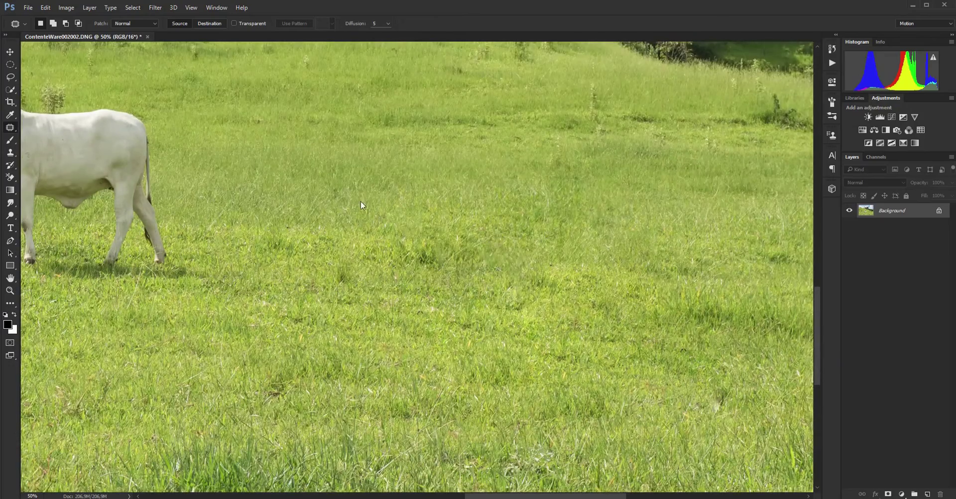
pyautogui.doubleClick(9, 277)
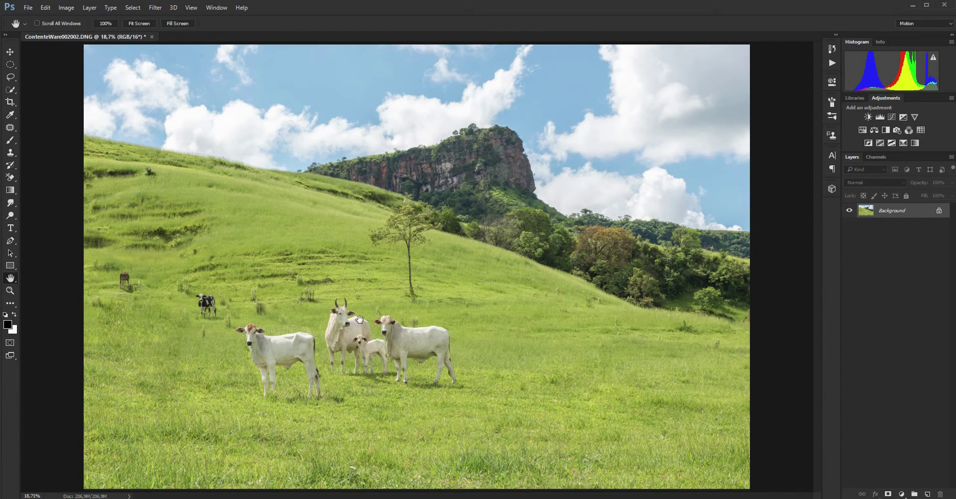
# Zoom in close to inspect the front calf's legs, then refit the whole image
pyautogui.click(10, 290)
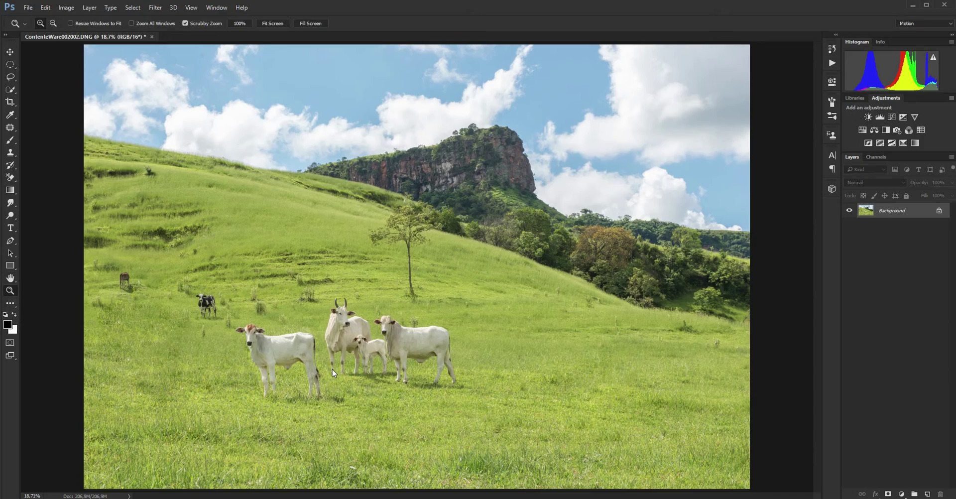
pyautogui.moveTo(285, 390); pyautogui.dragTo(265, 395)
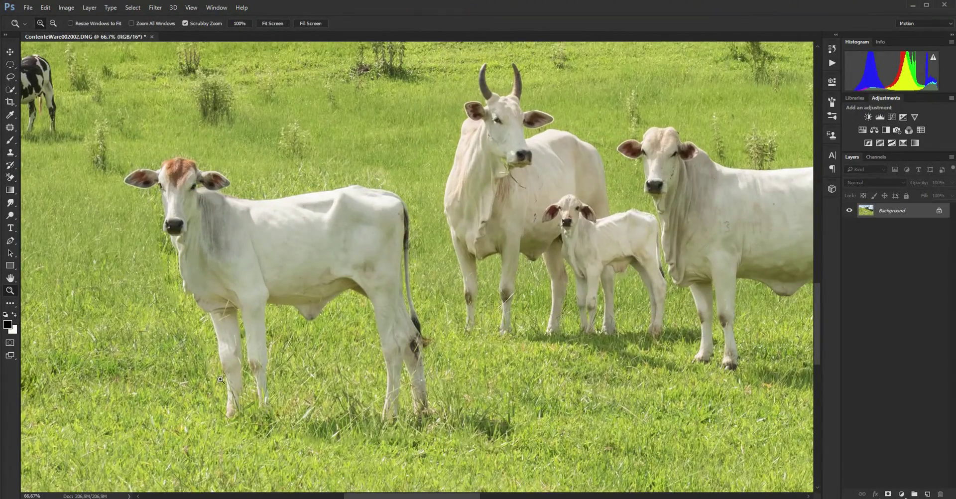
pyautogui.click(202, 362)
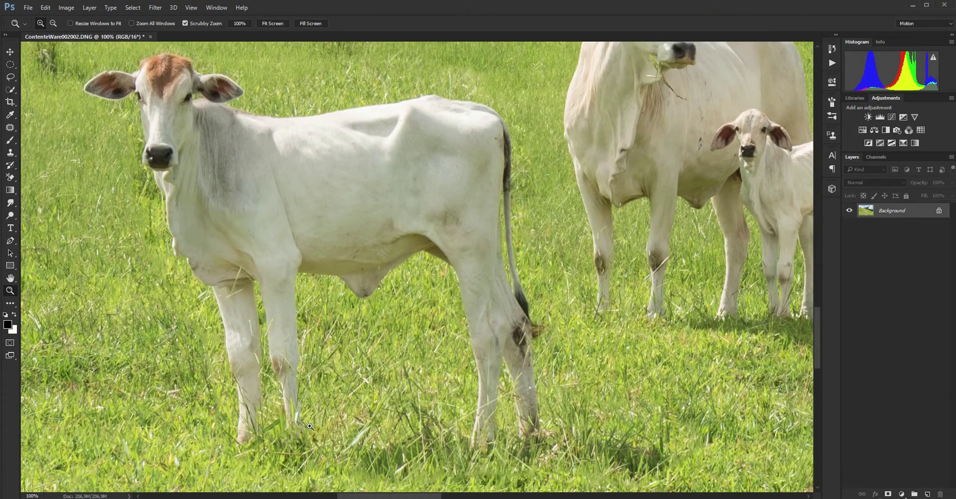
pyautogui.click(212, 335)
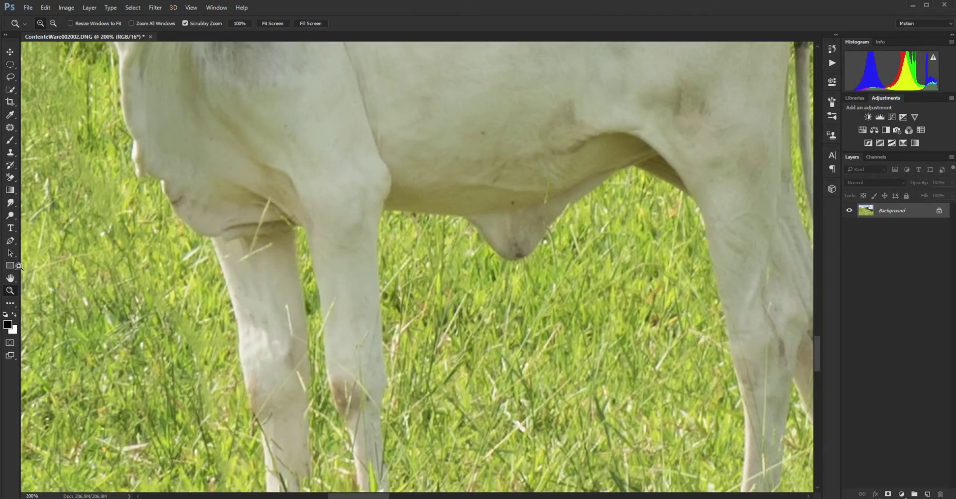
pyautogui.doubleClick(11, 280)
# Zoom to 66.7% on the group of white cows and choose the Clone Stamp Tool
pyautogui.click(11, 291)
pyautogui.click(274, 379)
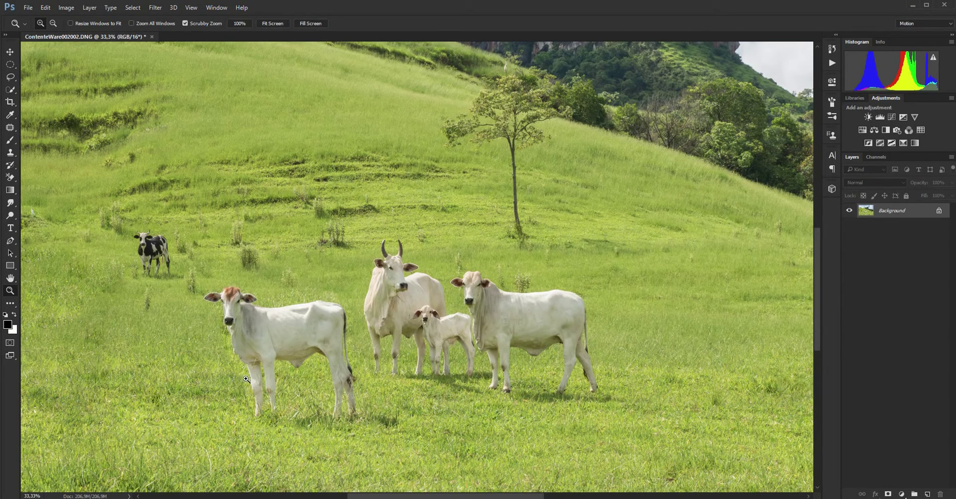
pyautogui.click(253, 402)
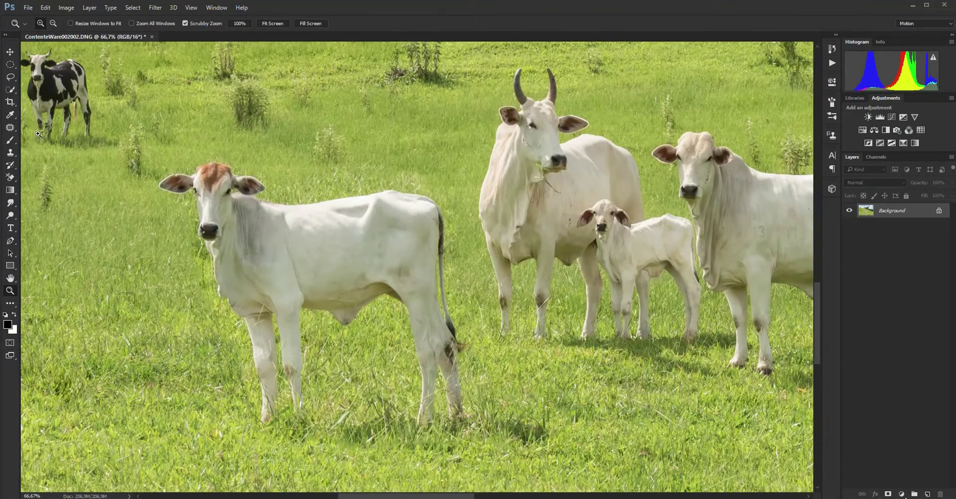
pyautogui.click(10, 128)
pyautogui.click(10, 155)
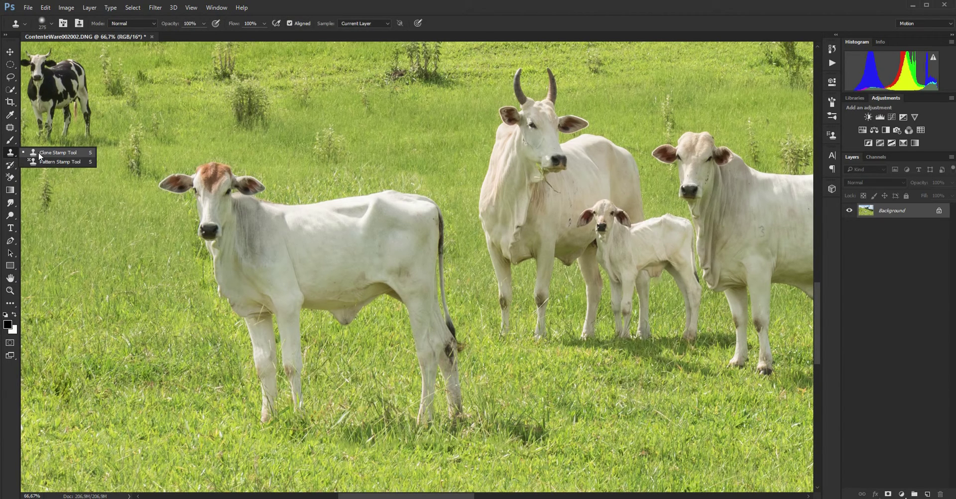
# Set the Clone Stamp brush size to 47 px
pyautogui.click(40, 156)
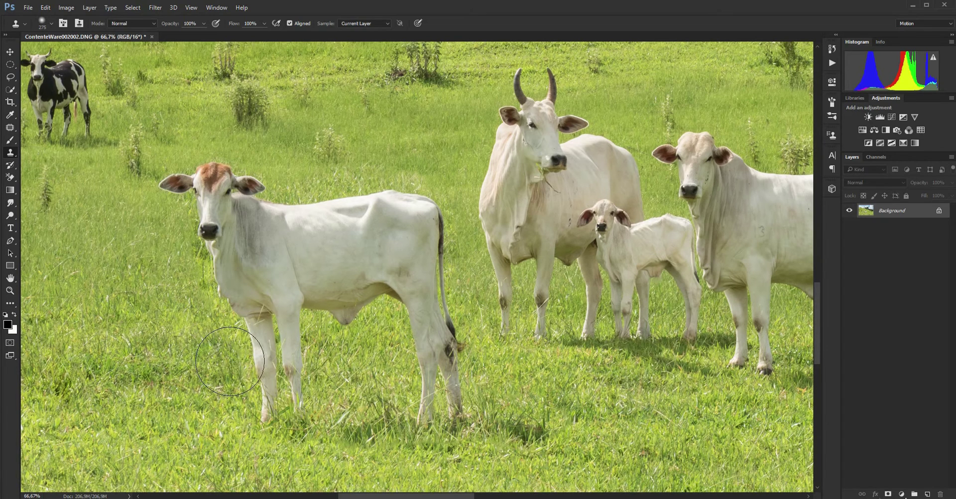
pyautogui.rightClick(234, 355)
pyautogui.click(318, 377)
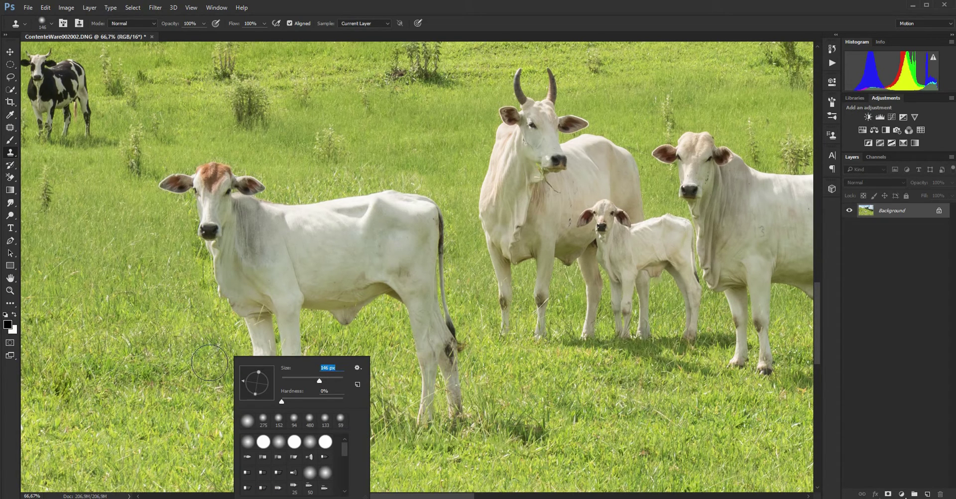
pyautogui.moveTo(321, 379); pyautogui.dragTo(314, 380)
pyautogui.moveTo(313, 382); pyautogui.dragTo(295, 382)
pyautogui.click(427, 323)
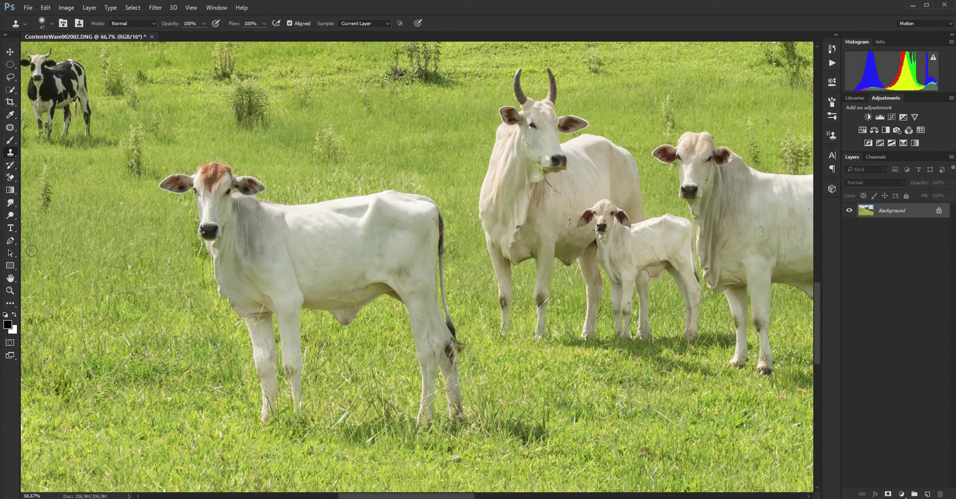
# Pan and zoom to 200% on the front cow's legs, with Clone Stamp active
pyautogui.click(10, 280)
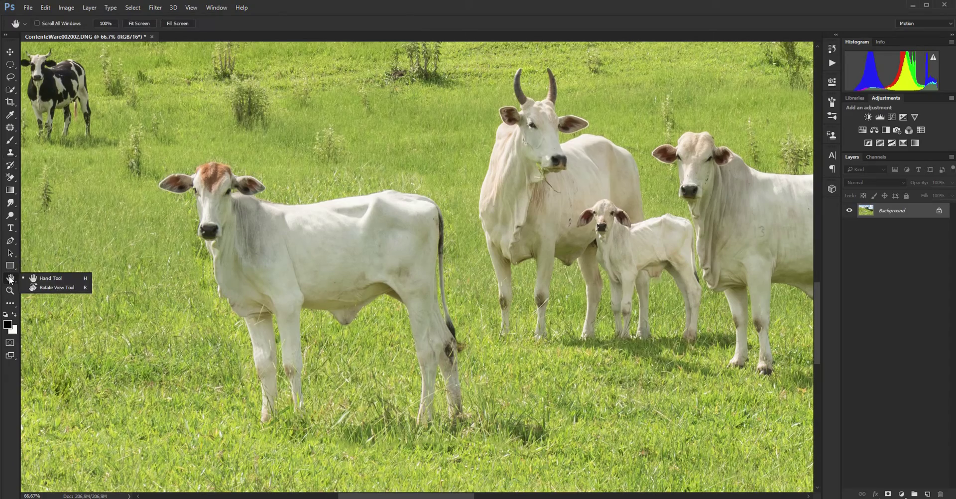
pyautogui.click(46, 279)
pyautogui.moveTo(165, 300); pyautogui.dragTo(184, 258)
pyautogui.click(10, 290)
pyautogui.click(307, 296)
pyautogui.click(246, 359)
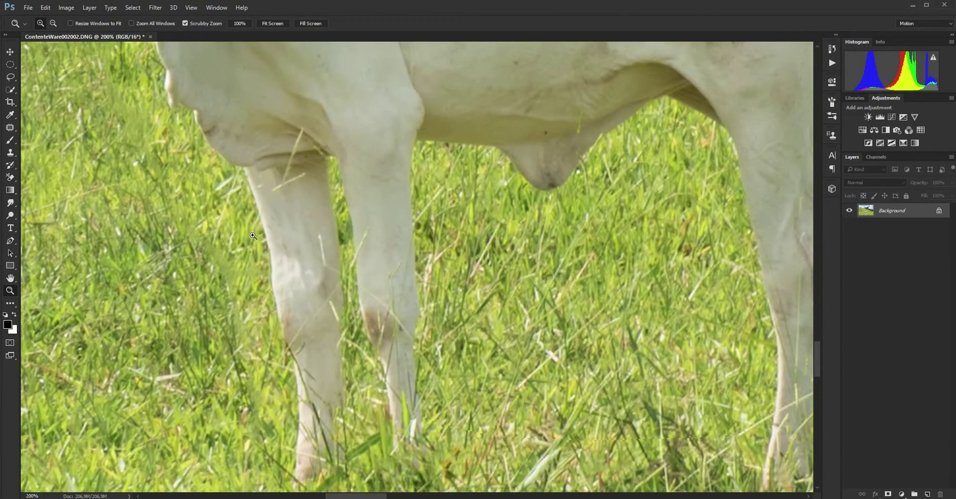
pyautogui.click(10, 153)
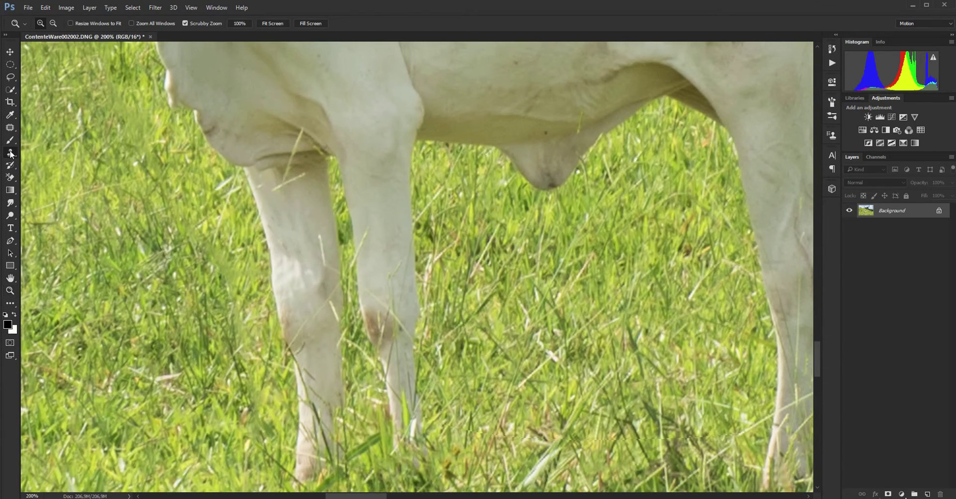
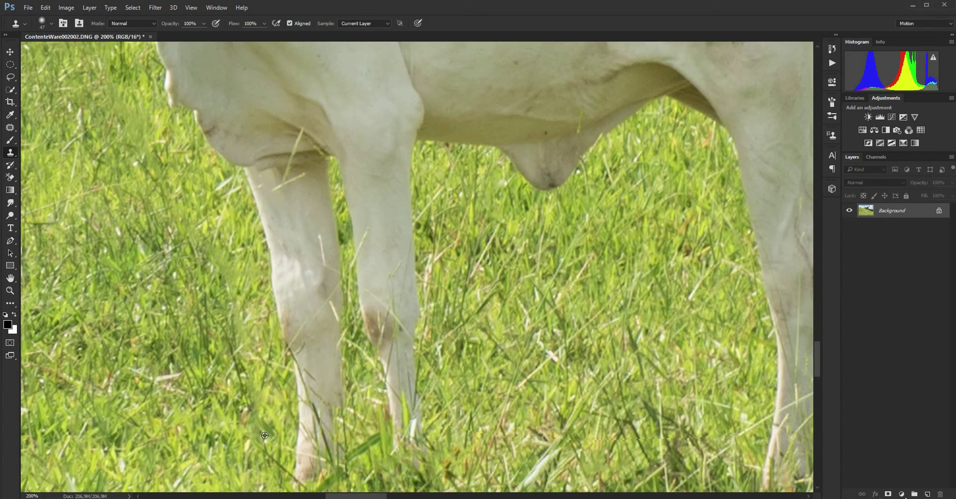
# Clone grass over the patch beside the cow's front leg, then fit the photo on screen
pyautogui.moveTo(276, 428)
pyautogui.mouseDown()
pyautogui.moveTo(245, 234)
pyautogui.moveTo(213, 184)
pyautogui.mouseUp()
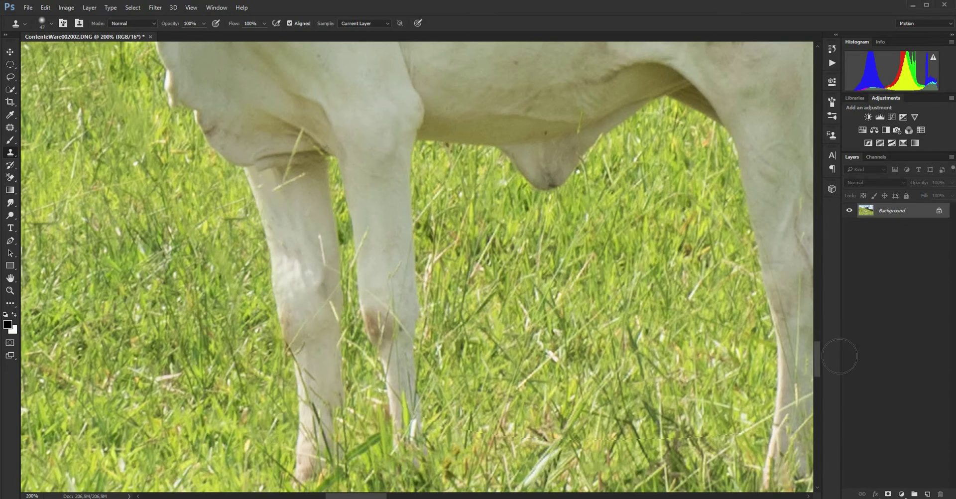
pyautogui.doubleClick(10, 280)
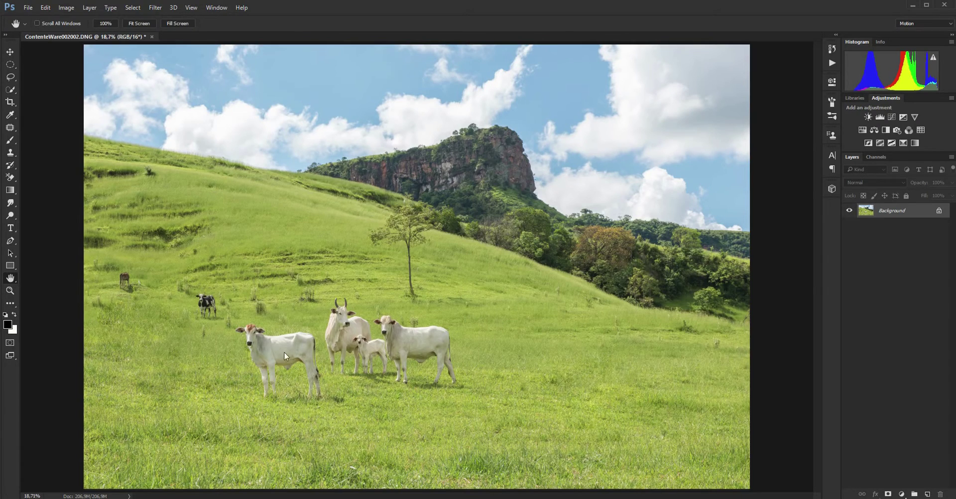
# Zoom in closely on the brown-headed cow and switch to the Clone Stamp tool
pyautogui.click(10, 290)
pyautogui.click(247, 357)
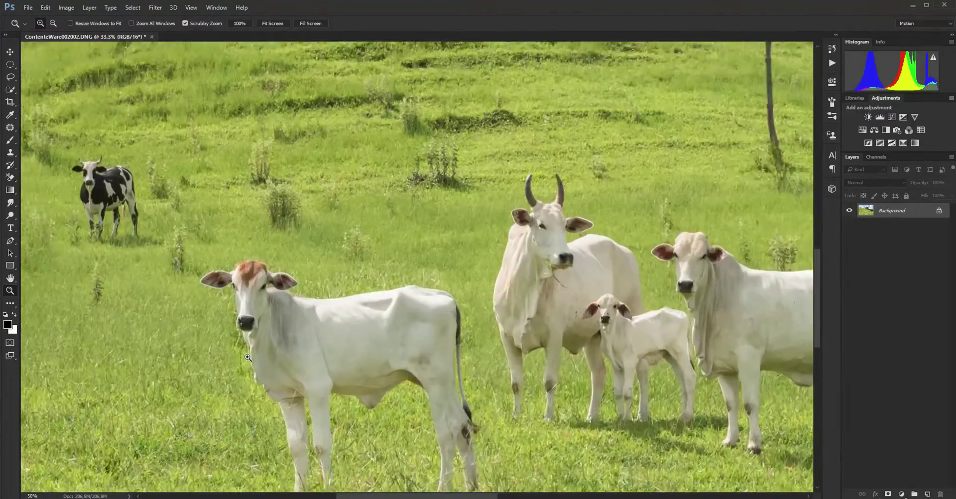
pyautogui.moveTo(248, 357); pyautogui.dragTo(211, 316)
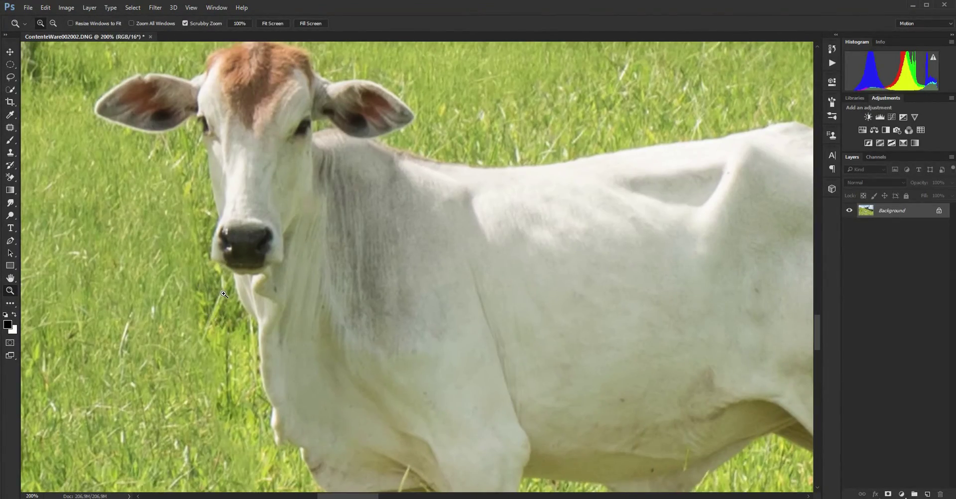
pyautogui.moveTo(815, 338); pyautogui.dragTo(814, 345)
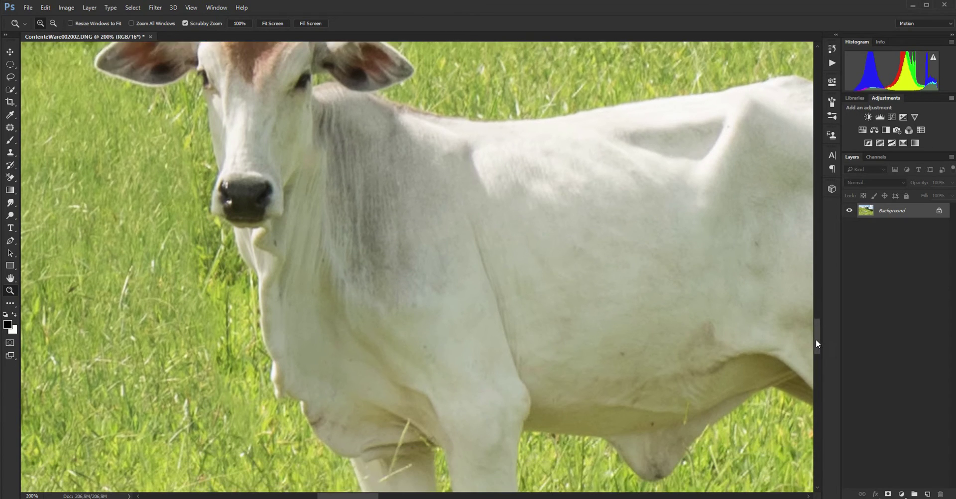
pyautogui.click(12, 153)
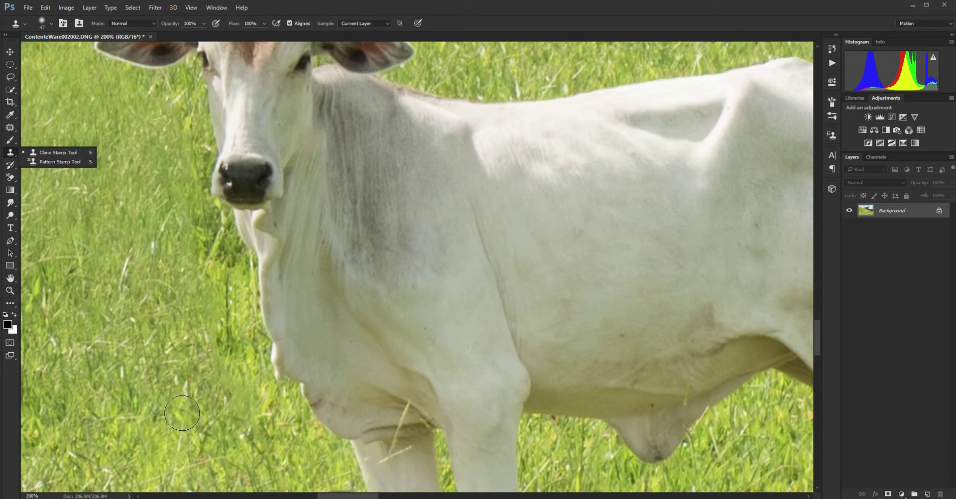
pyautogui.click(136, 423)
# Clone grass along the cow's neck, face, chin and brisket, then fit the photo
pyautogui.moveTo(243, 405)
pyautogui.mouseDown()
pyautogui.moveTo(213, 242)
pyautogui.moveTo(199, 224)
pyautogui.mouseUp()
pyautogui.moveTo(184, 173); pyautogui.dragTo(184, 97)
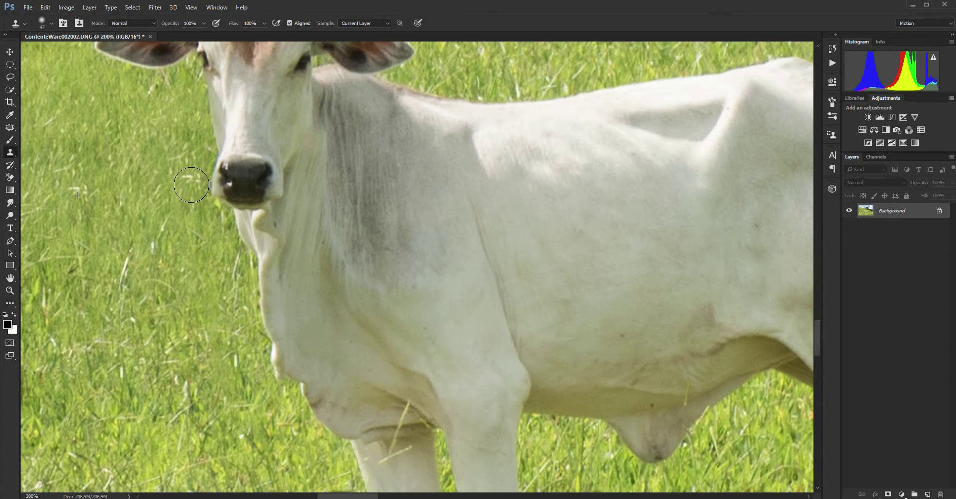
pyautogui.moveTo(199, 251)
pyautogui.mouseDown()
pyautogui.moveTo(230, 341)
pyautogui.moveTo(284, 411)
pyautogui.mouseUp()
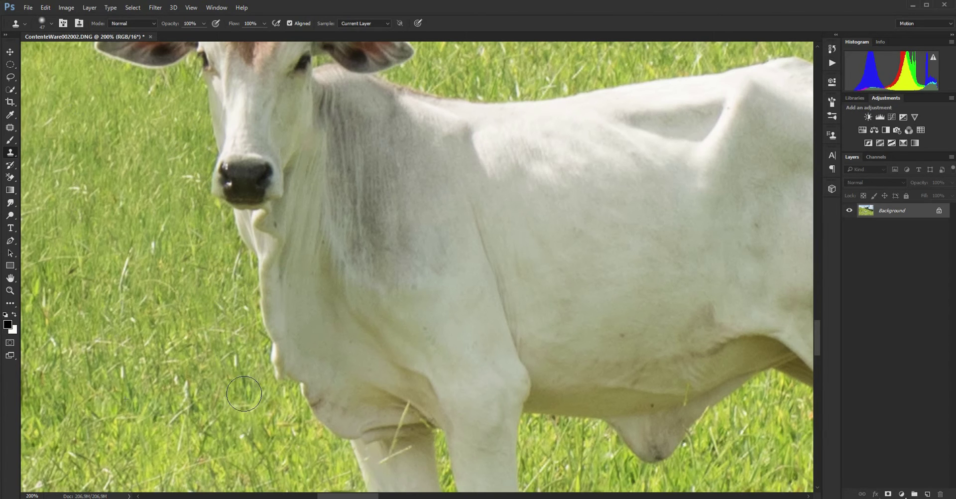
pyautogui.moveTo(284, 411); pyautogui.dragTo(271, 433)
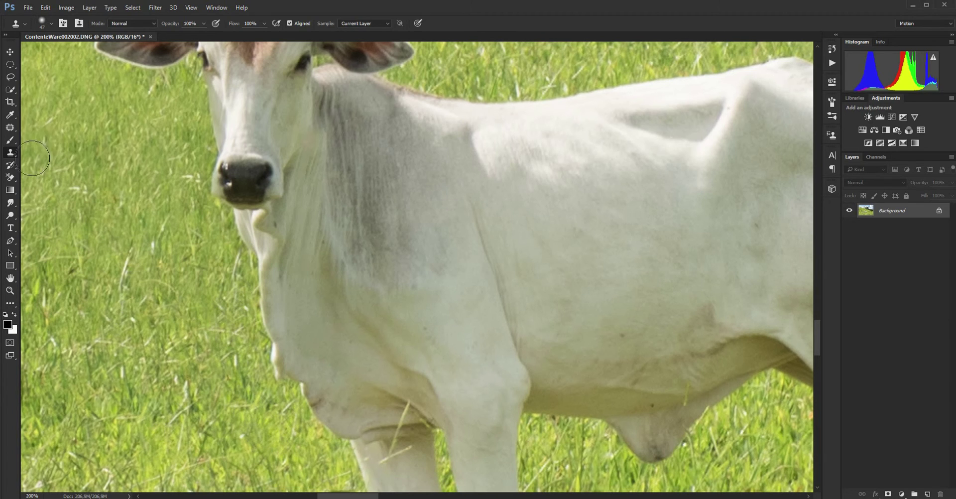
pyautogui.doubleClick(11, 278)
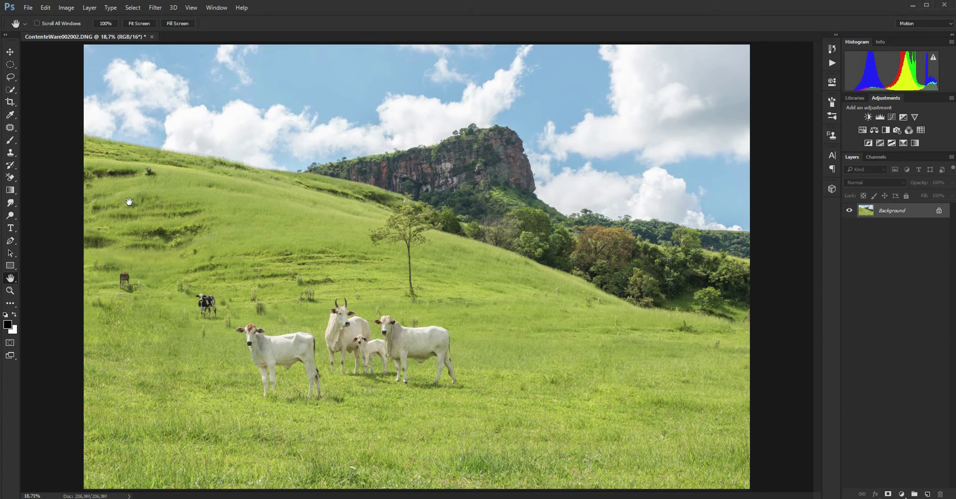
# Crop a strip off the right and bottom of the pasture photo and fit it on screen
pyautogui.click(11, 102)
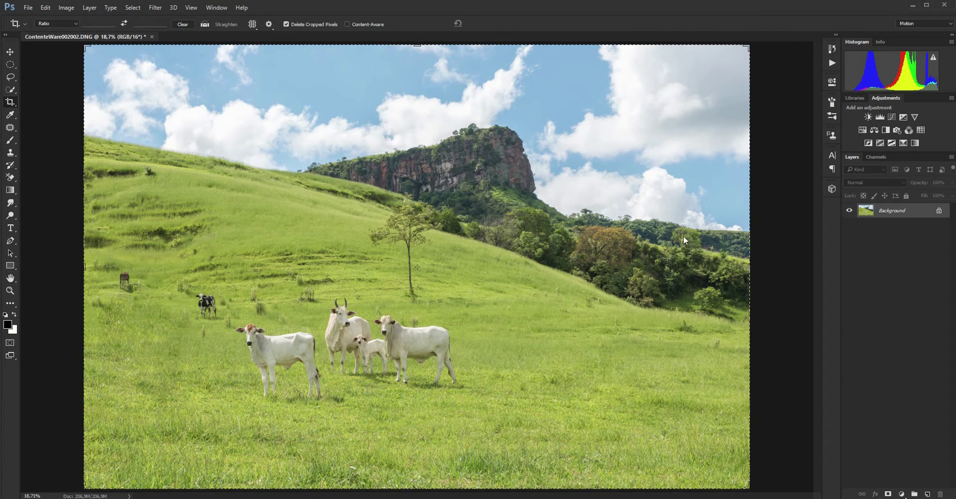
pyautogui.moveTo(748, 488); pyautogui.dragTo(713, 461)
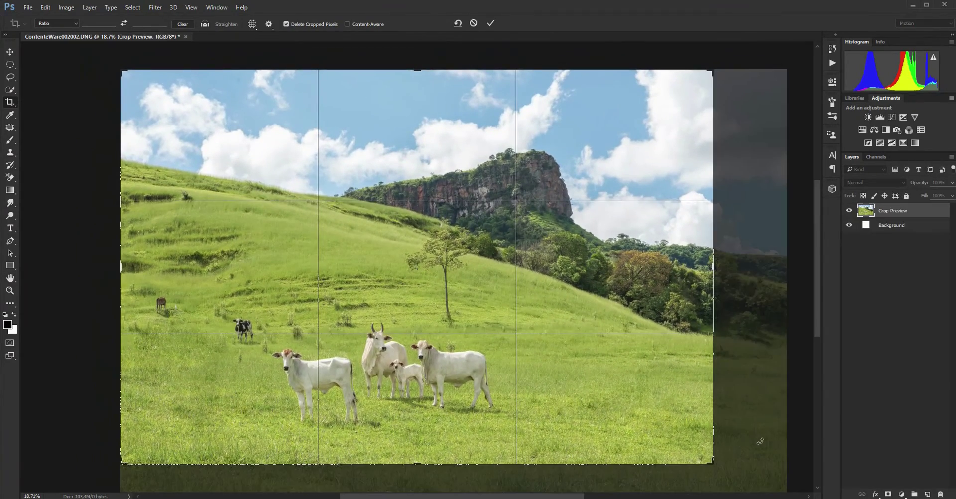
pyautogui.press('Return')
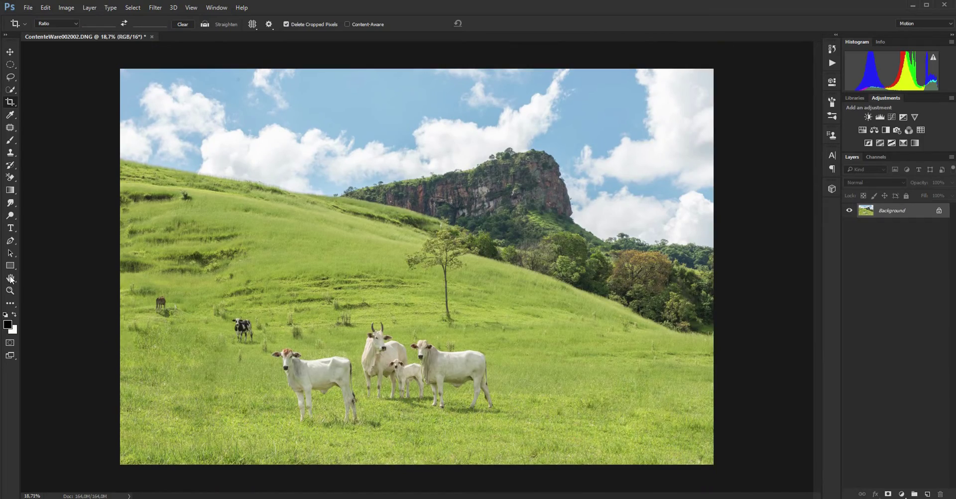
pyautogui.doubleClick(11, 279)
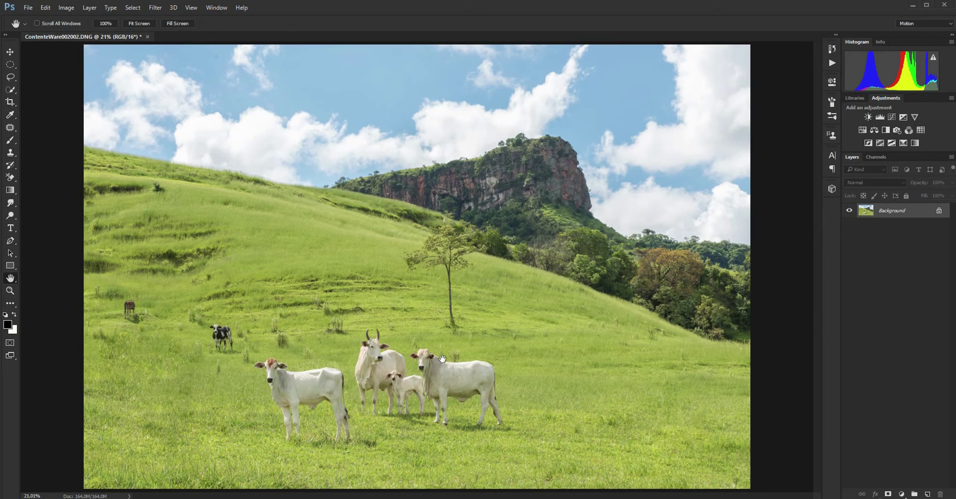
# Close the cow photo without saving and open Contente Ware008008.DNG from Bridge in Camera Raw
pyautogui.click(147, 36)
pyautogui.click(479, 194)
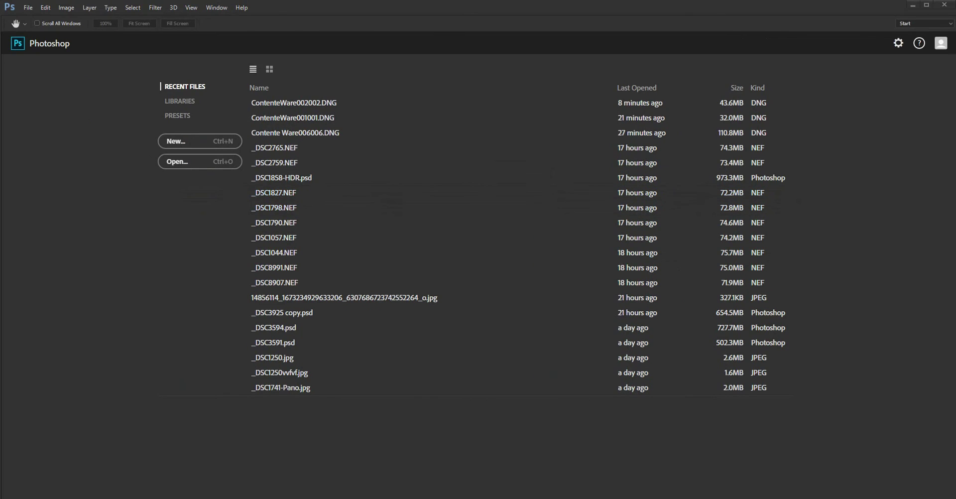
pyautogui.hotkey('alt', 'Tab')
pyautogui.click(701, 394)
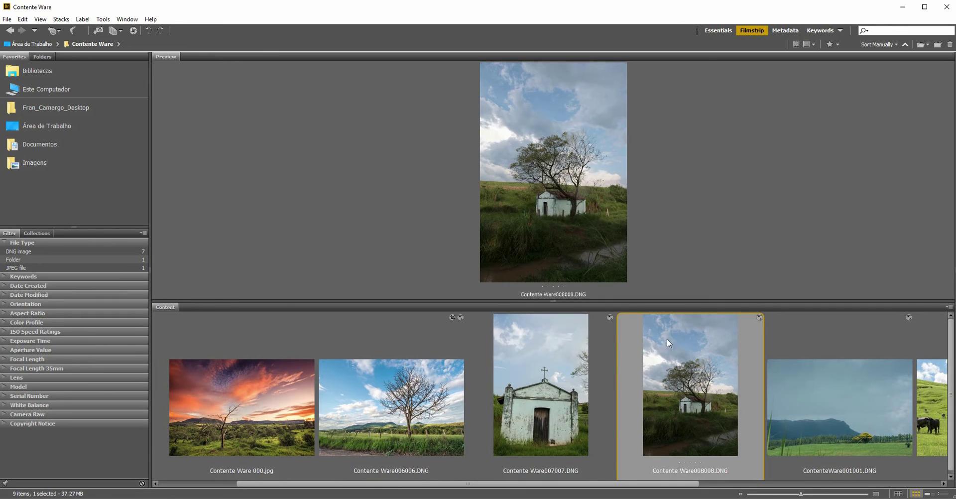
pyautogui.doubleClick(684, 396)
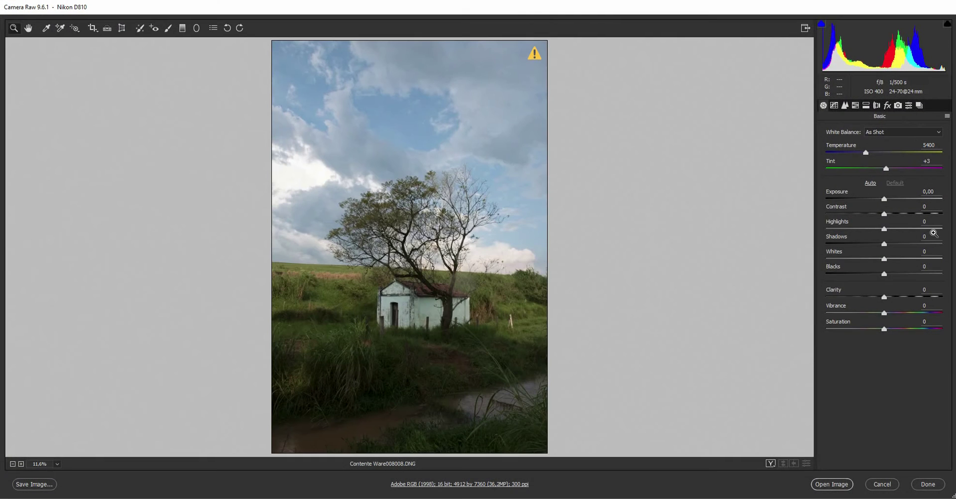
# Set Shadows +100, Highlights -94, Whites +28, Blacks -9, Vibrance +30 and Exposure +0.40
pyautogui.click(934, 243)
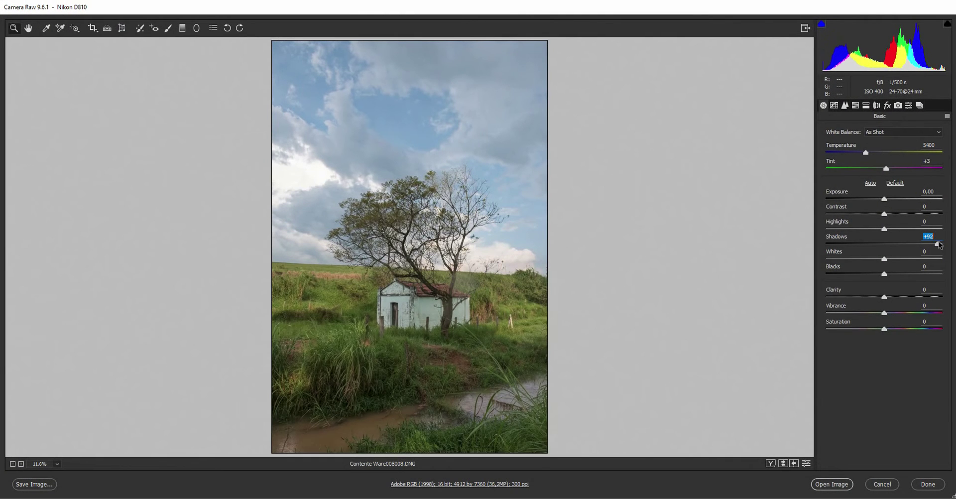
pyautogui.moveTo(936, 244); pyautogui.dragTo(943, 243)
pyautogui.click(830, 229)
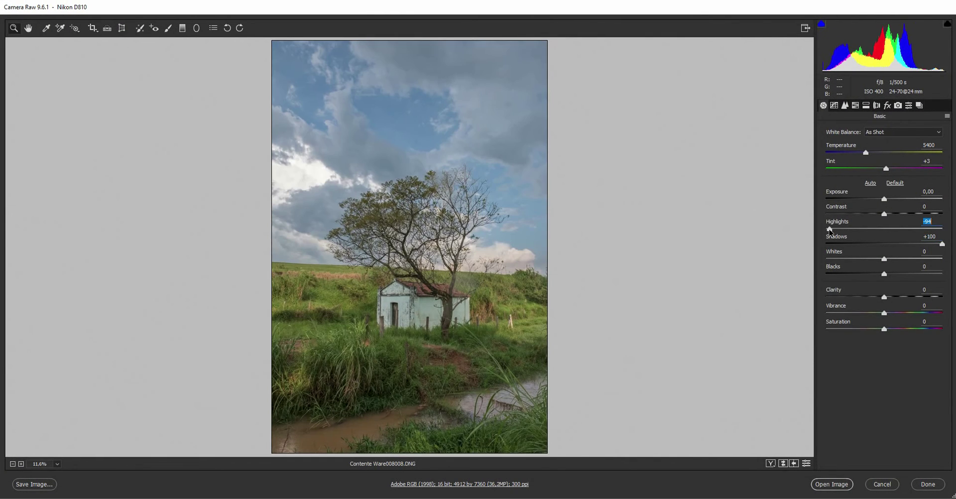
pyautogui.click(901, 259)
pyautogui.moveTo(883, 274); pyautogui.dragTo(878, 274)
pyautogui.click(901, 312)
pyautogui.click(887, 199)
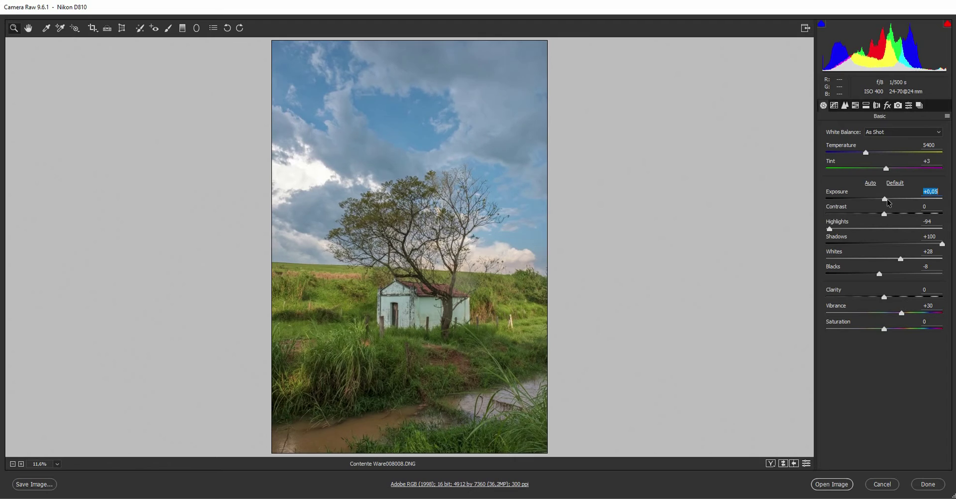
pyautogui.moveTo(890, 199); pyautogui.dragTo(892, 199)
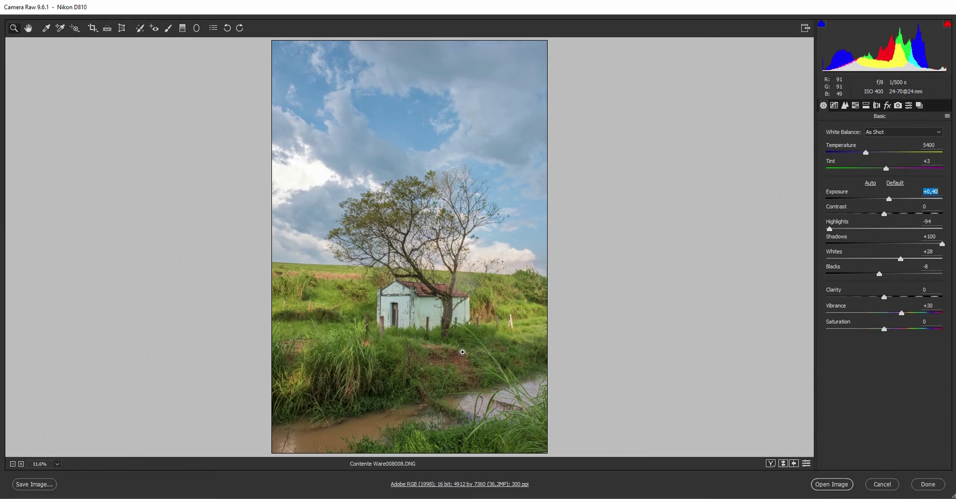
# Inspect the stream, chapel and fence up close, then open the photo in Photoshop
pyautogui.click(511, 383)
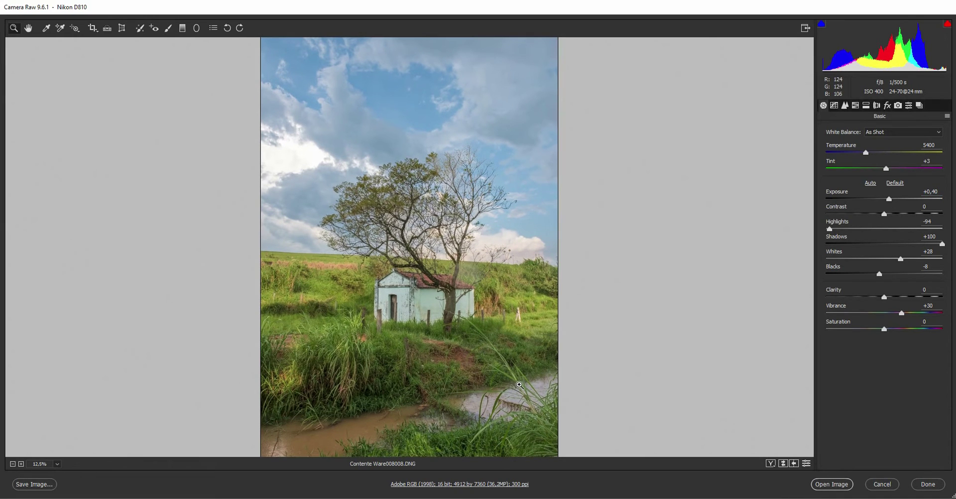
pyautogui.click(519, 384)
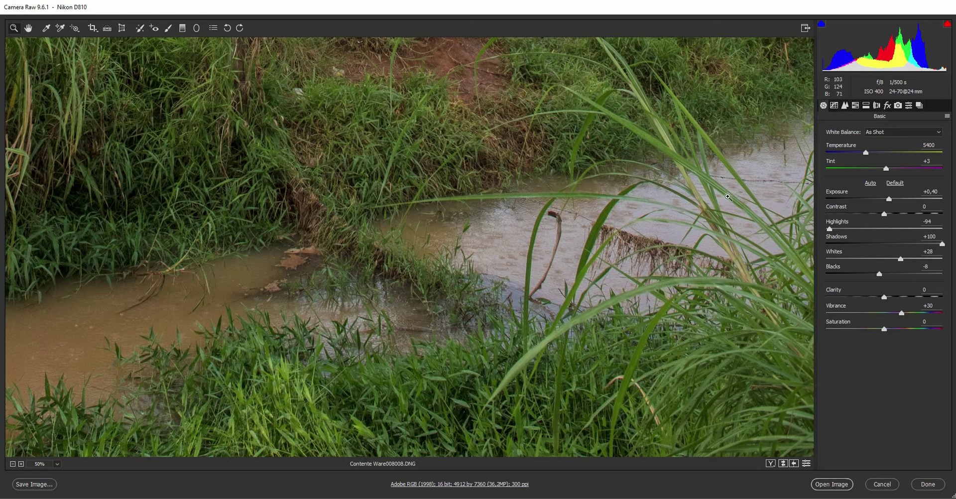
pyautogui.click(28, 28)
pyautogui.moveTo(650, 198); pyautogui.dragTo(548, 352)
pyautogui.moveTo(603, 228); pyautogui.dragTo(612, 313)
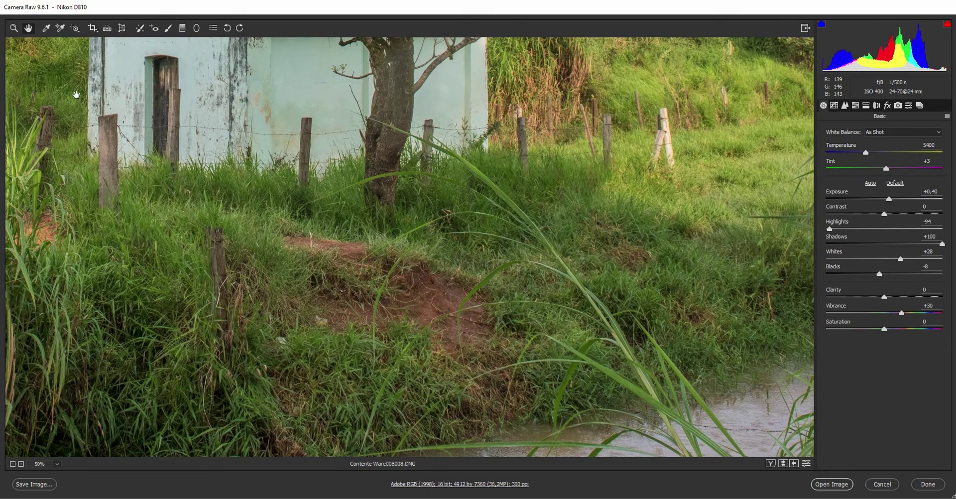
pyautogui.doubleClick(28, 27)
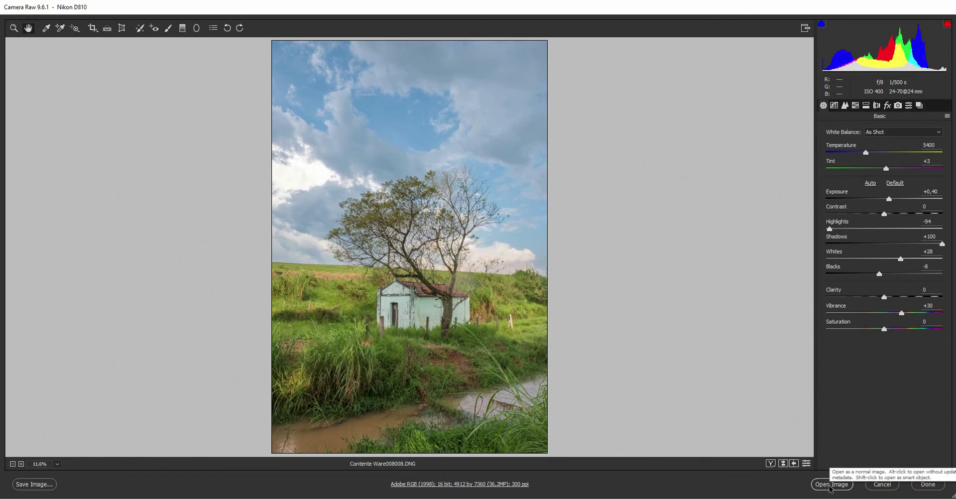
pyautogui.click(826, 484)
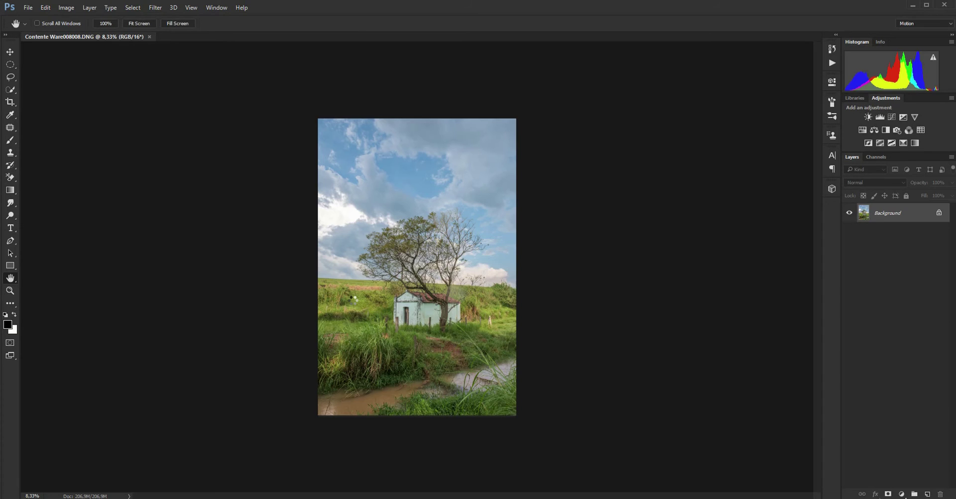
# Zoom in around the tree base and switch to the Spot Healing Brush
pyautogui.doubleClick(8, 281)
pyautogui.click(10, 290)
pyautogui.moveTo(523, 395); pyautogui.dragTo(523, 395)
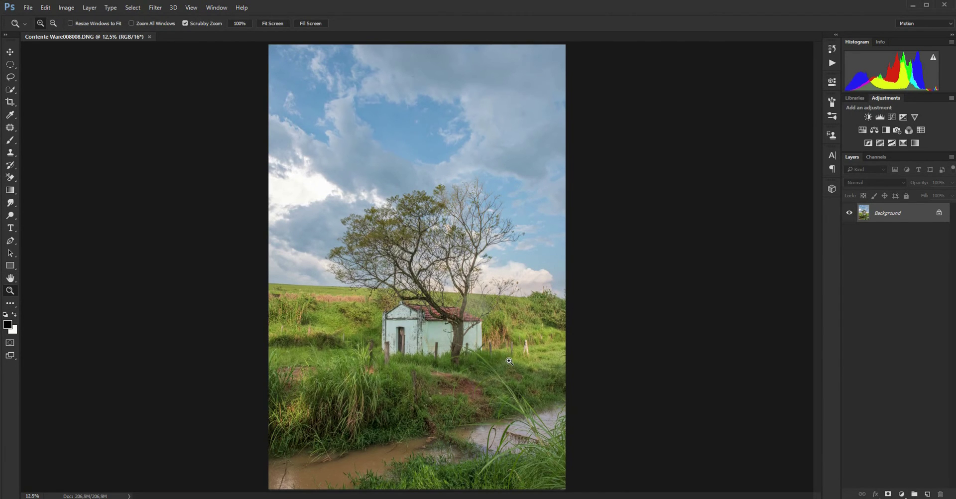
pyautogui.click(508, 361)
pyautogui.click(503, 359)
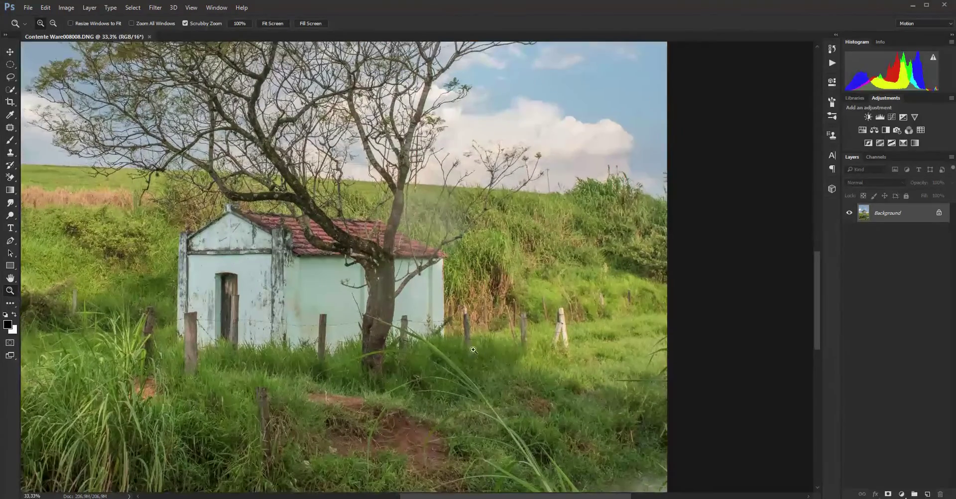
pyautogui.click(387, 344)
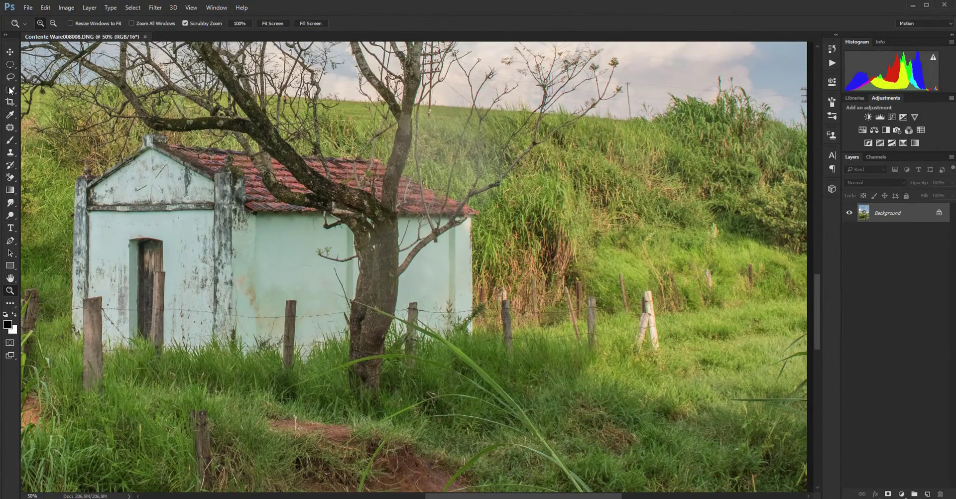
pyautogui.click(10, 129)
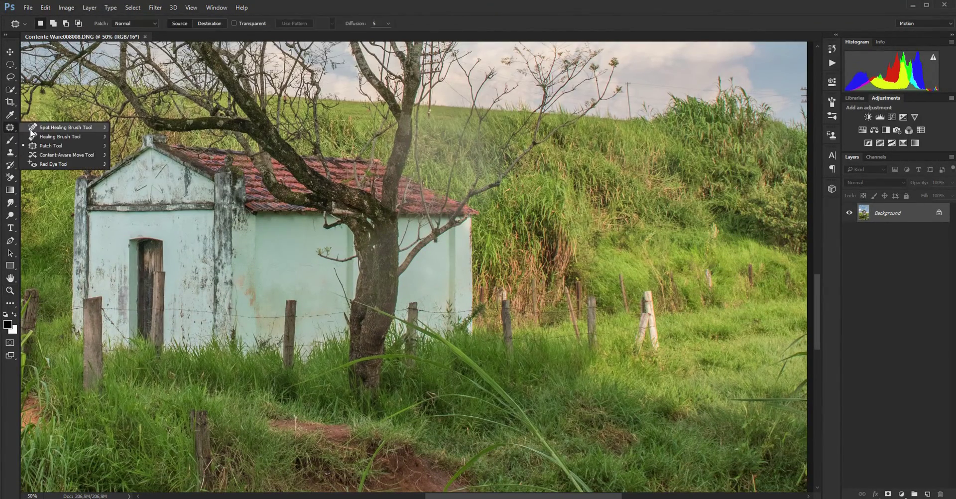
pyautogui.click(42, 128)
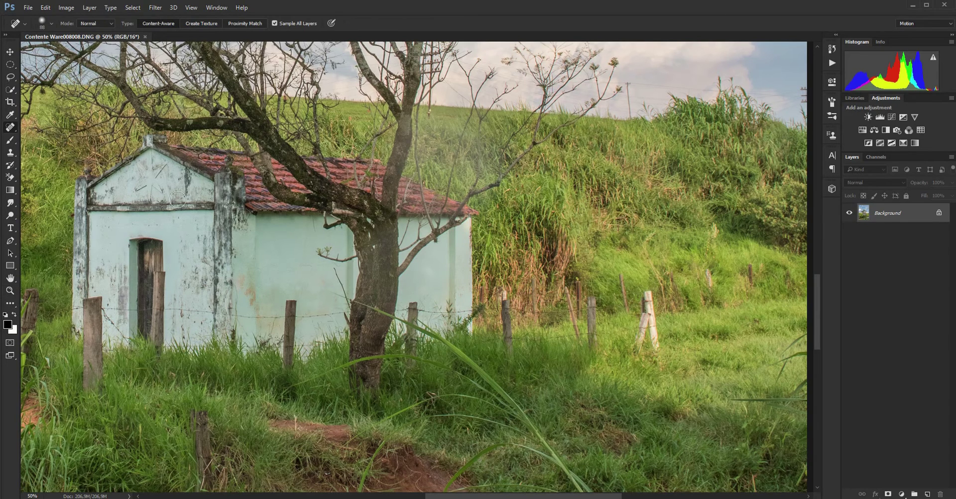
# At 62 px brush size, heal the grass blades crossing the tree trunk and foreground
pyautogui.rightClick(338, 297)
pyautogui.moveTo(381, 316); pyautogui.dragTo(378, 317)
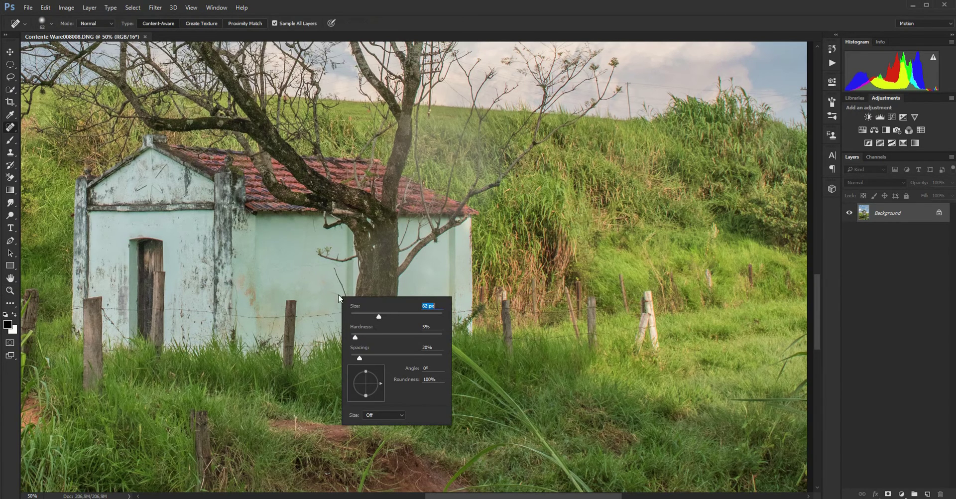
pyautogui.moveTo(333, 292)
pyautogui.mouseDown()
pyautogui.moveTo(440, 340)
pyautogui.moveTo(421, 322)
pyautogui.moveTo(460, 357)
pyautogui.mouseUp()
pyautogui.moveTo(398, 338); pyautogui.dragTo(390, 356)
pyautogui.moveTo(286, 393)
pyautogui.mouseDown()
pyautogui.moveTo(405, 354)
pyautogui.moveTo(454, 366)
pyautogui.moveTo(520, 412)
pyautogui.moveTo(456, 348)
pyautogui.moveTo(458, 381)
pyautogui.mouseUp()
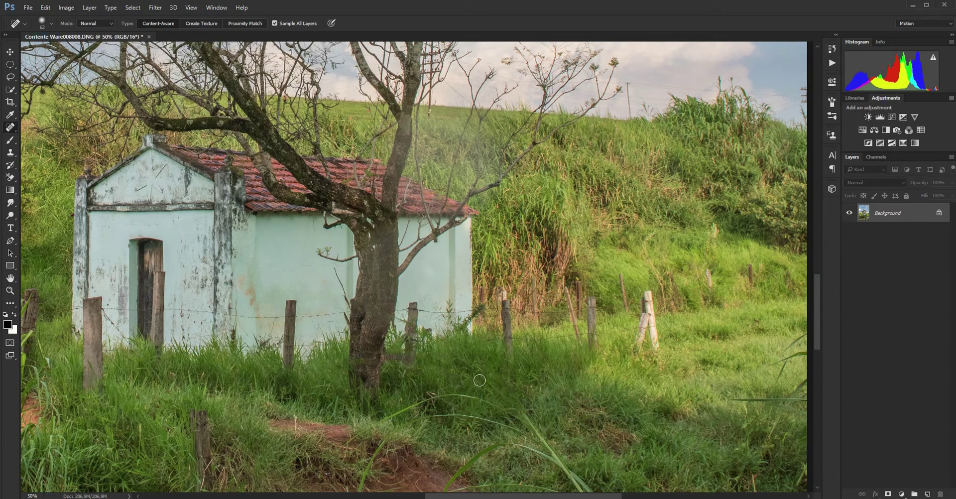
# At 29 px brush size, heal thin foreground blades and the blade below the fence
pyautogui.rightClick(374, 401)
pyautogui.moveTo(402, 393); pyautogui.dragTo(399, 393)
pyautogui.moveTo(337, 450)
pyautogui.mouseDown()
pyautogui.moveTo(433, 399)
pyautogui.moveTo(475, 398)
pyautogui.moveTo(523, 418)
pyautogui.mouseUp()
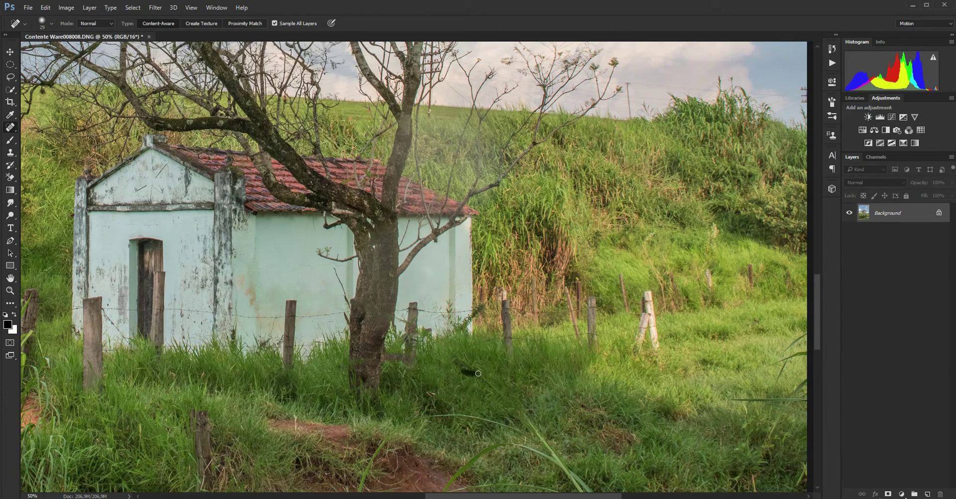
pyautogui.moveTo(451, 361); pyautogui.dragTo(475, 363)
pyautogui.moveTo(432, 416)
pyautogui.mouseDown()
pyautogui.moveTo(526, 434)
pyautogui.moveTo(449, 428)
pyautogui.mouseUp()
pyautogui.scroll(-3, 819, 314)
pyautogui.scroll(-4, 739, 330)
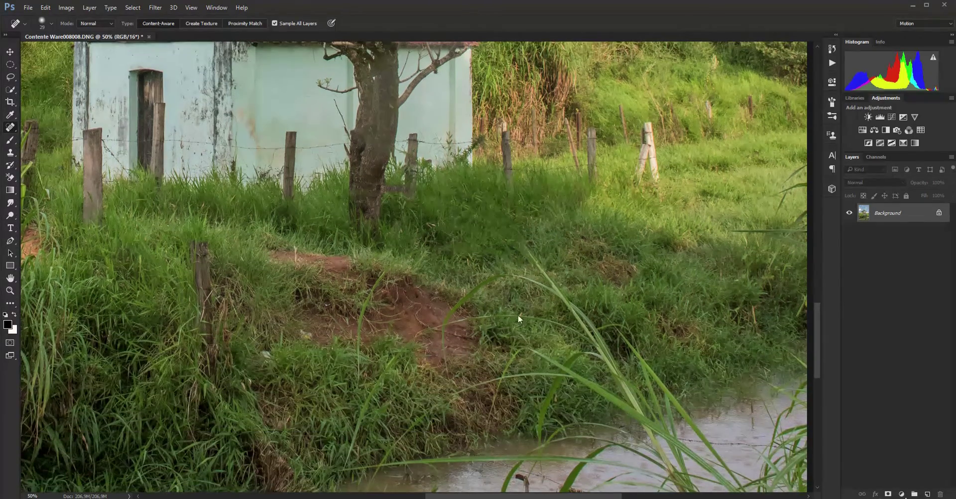
# Heal the grass blades near the tree base, over the dirt path and on the lower bank
pyautogui.moveTo(383, 275)
pyautogui.mouseDown()
pyautogui.moveTo(357, 336)
pyautogui.moveTo(355, 390)
pyautogui.mouseUp()
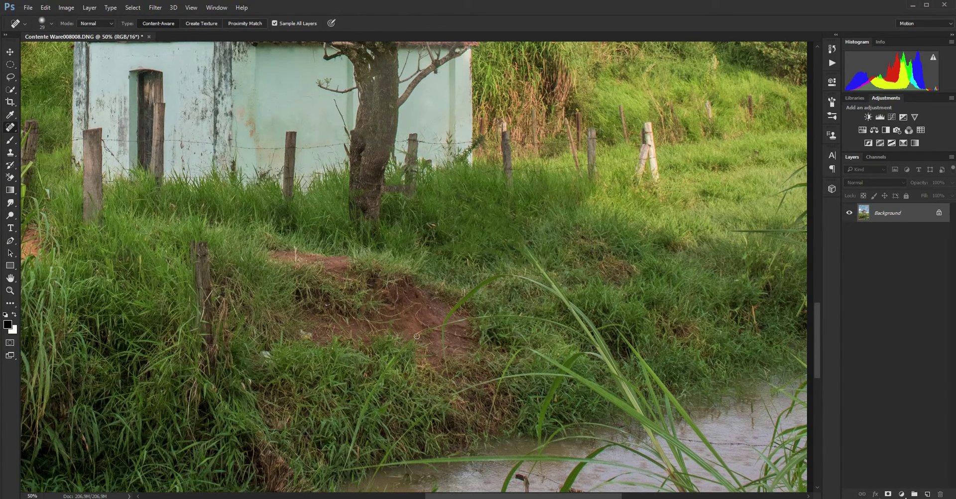
pyautogui.moveTo(365, 306); pyautogui.dragTo(361, 341)
pyautogui.moveTo(407, 343)
pyautogui.mouseDown()
pyautogui.moveTo(371, 395)
pyautogui.moveTo(405, 344)
pyautogui.mouseUp()
pyautogui.moveTo(361, 416); pyautogui.dragTo(335, 492)
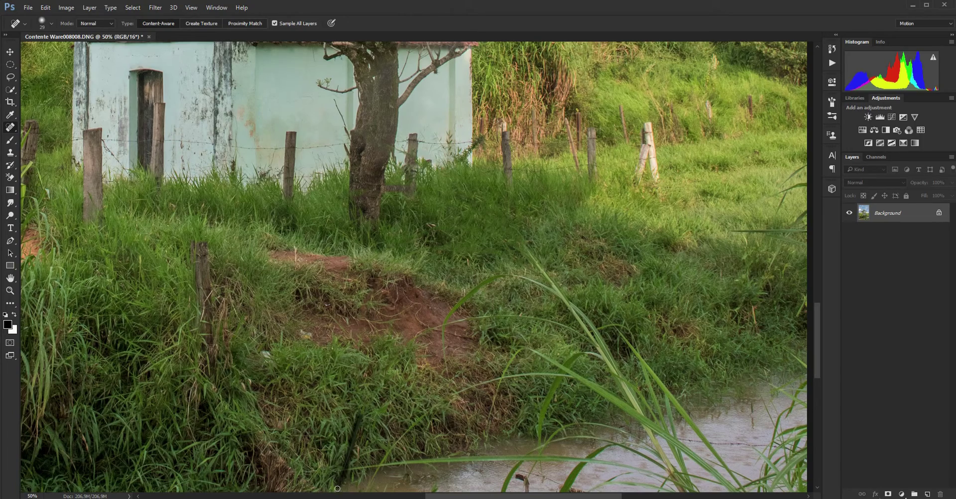
pyautogui.moveTo(817, 350); pyautogui.dragTo(816, 365)
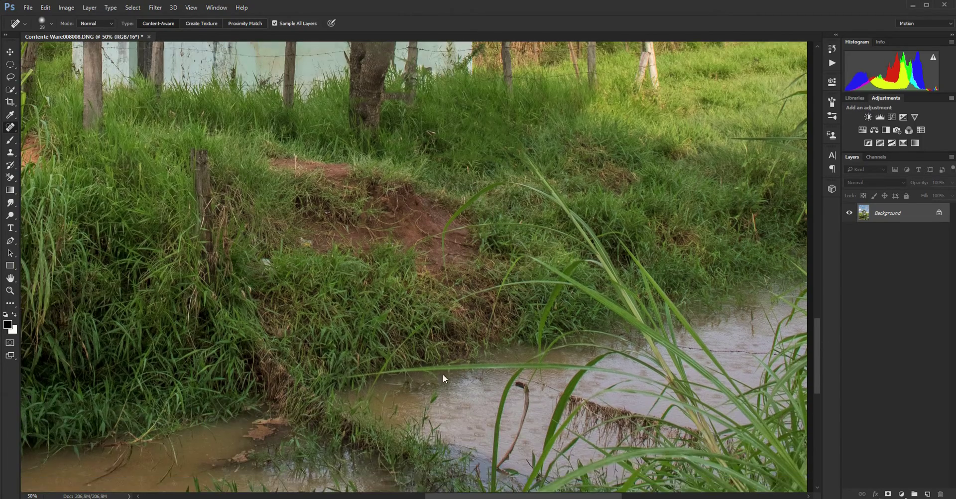
pyautogui.moveTo(424, 320)
pyautogui.mouseDown()
pyautogui.moveTo(363, 399)
pyautogui.moveTo(372, 396)
pyautogui.moveTo(351, 374)
pyautogui.moveTo(590, 369)
pyautogui.moveTo(675, 388)
pyautogui.mouseUp()
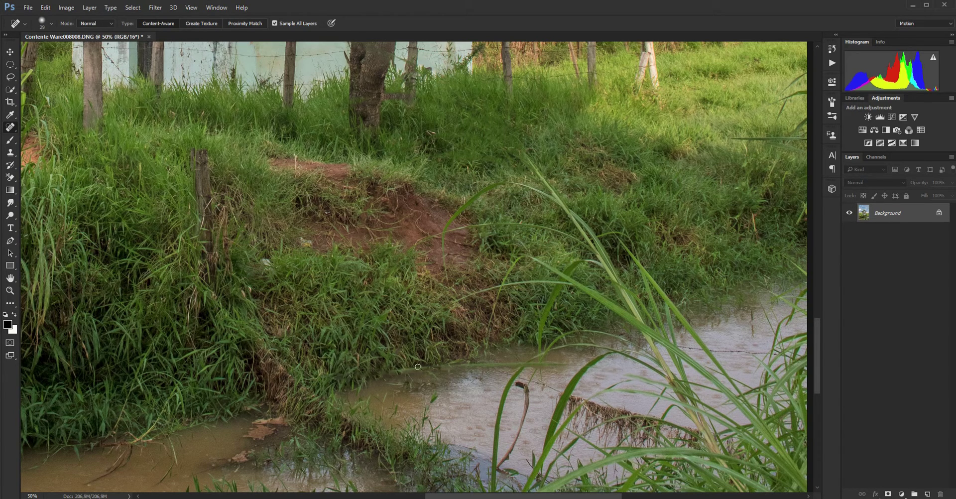
# Heal the long, arching and upright blades stretching across the bank toward the water
pyautogui.moveTo(395, 370)
pyautogui.mouseDown()
pyautogui.moveTo(561, 364)
pyautogui.moveTo(416, 368)
pyautogui.moveTo(519, 358)
pyautogui.mouseUp()
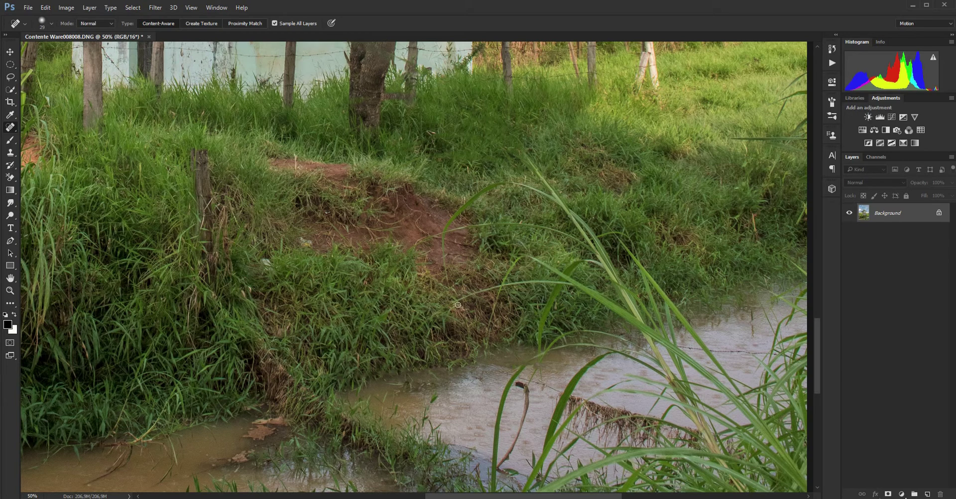
pyautogui.moveTo(460, 298)
pyautogui.mouseDown()
pyautogui.moveTo(535, 282)
pyautogui.moveTo(571, 286)
pyautogui.mouseUp()
pyautogui.moveTo(472, 297)
pyautogui.mouseDown()
pyautogui.moveTo(567, 282)
pyautogui.moveTo(521, 283)
pyautogui.mouseUp()
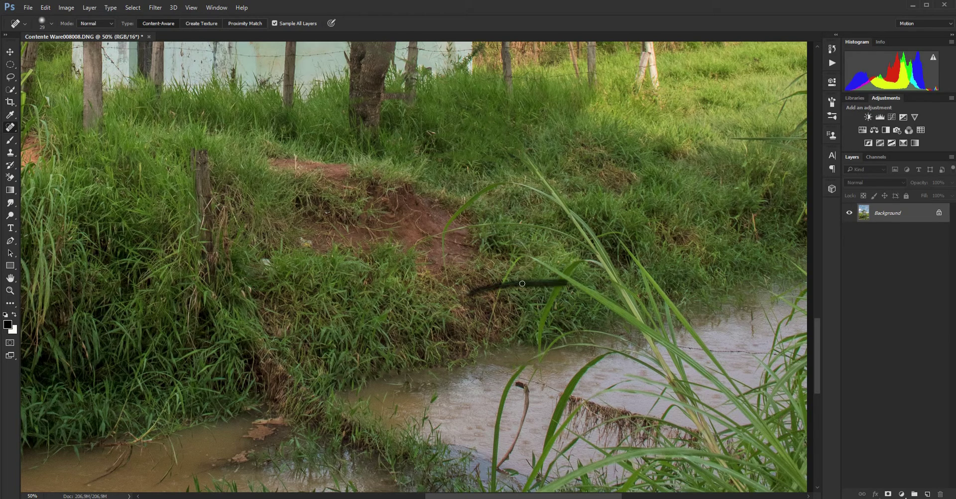
pyautogui.moveTo(486, 334)
pyautogui.mouseDown()
pyautogui.moveTo(523, 254)
pyautogui.moveTo(508, 275)
pyautogui.mouseUp()
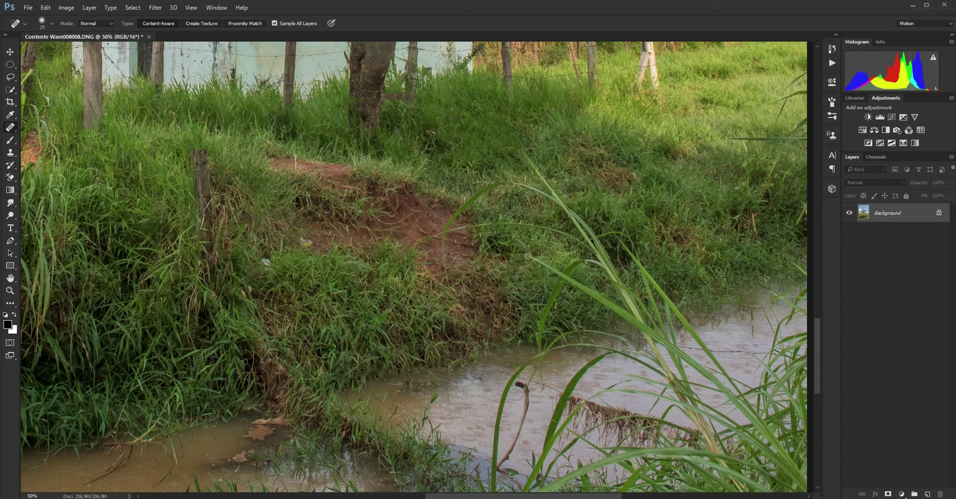
pyautogui.moveTo(535, 261)
pyautogui.mouseDown()
pyautogui.moveTo(633, 323)
pyautogui.moveTo(572, 282)
pyautogui.moveTo(608, 308)
pyautogui.moveTo(596, 294)
pyautogui.mouseUp()
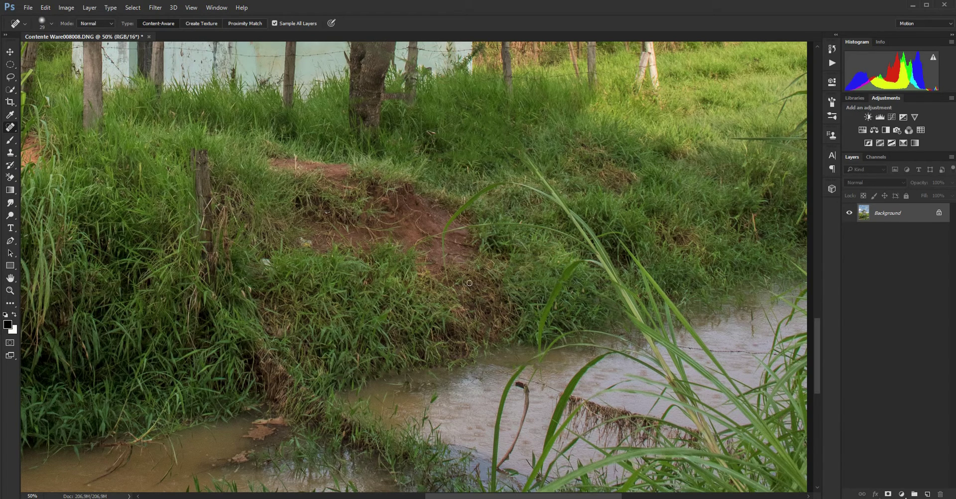
pyautogui.moveTo(448, 283); pyautogui.dragTo(443, 259)
pyautogui.moveTo(446, 223); pyautogui.dragTo(447, 223)
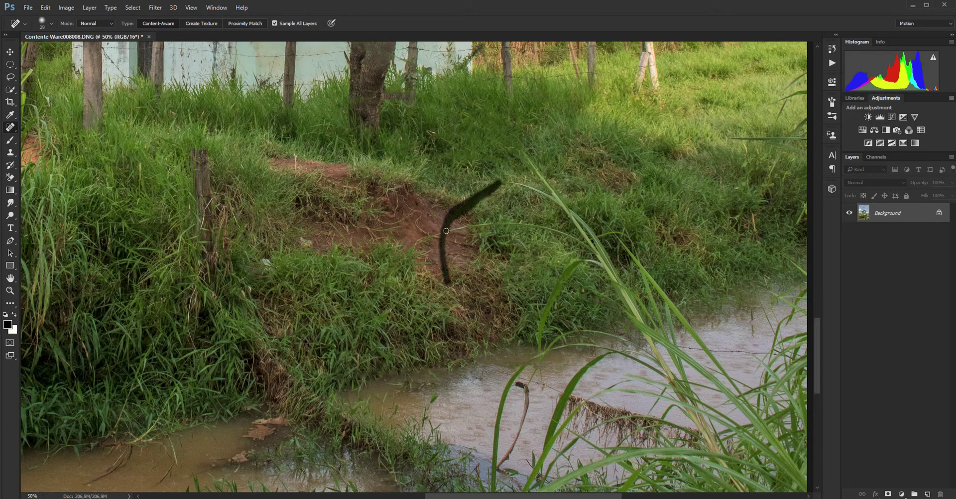
# Heal the thin blades running down the bank to the water's edge
pyautogui.moveTo(435, 242)
pyautogui.mouseDown()
pyautogui.moveTo(478, 225)
pyautogui.moveTo(532, 226)
pyautogui.moveTo(483, 223)
pyautogui.mouseUp()
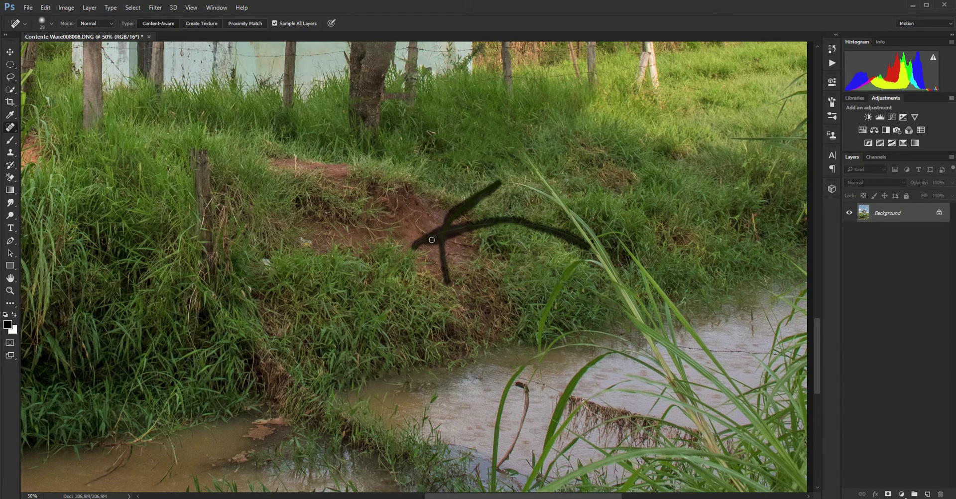
pyautogui.moveTo(513, 182)
pyautogui.mouseDown()
pyautogui.moveTo(523, 153)
pyautogui.moveTo(572, 222)
pyautogui.mouseUp()
pyautogui.moveTo(526, 186)
pyautogui.mouseDown()
pyautogui.moveTo(559, 201)
pyautogui.moveTo(605, 264)
pyautogui.moveTo(565, 205)
pyautogui.moveTo(625, 306)
pyautogui.moveTo(595, 264)
pyautogui.moveTo(574, 265)
pyautogui.moveTo(533, 345)
pyautogui.moveTo(549, 300)
pyautogui.moveTo(537, 324)
pyautogui.moveTo(603, 260)
pyautogui.moveTo(601, 233)
pyautogui.moveTo(627, 233)
pyautogui.moveTo(605, 220)
pyautogui.moveTo(645, 268)
pyautogui.mouseUp()
pyautogui.moveTo(651, 299); pyautogui.dragTo(643, 288)
pyautogui.moveTo(592, 230)
pyautogui.mouseDown()
pyautogui.moveTo(634, 306)
pyautogui.moveTo(640, 291)
pyautogui.moveTo(660, 302)
pyautogui.moveTo(640, 265)
pyautogui.mouseUp()
pyautogui.moveTo(597, 292)
pyautogui.mouseDown()
pyautogui.moveTo(627, 314)
pyautogui.moveTo(630, 303)
pyautogui.moveTo(631, 327)
pyautogui.mouseUp()
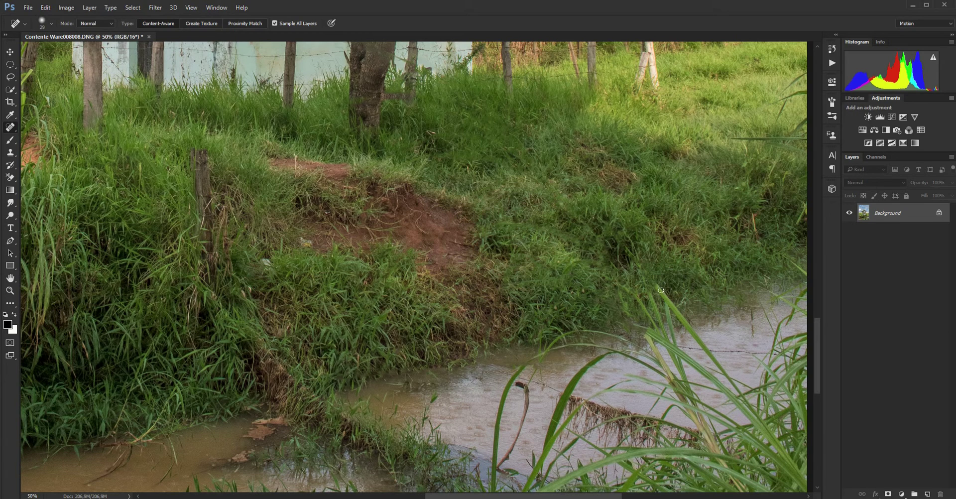
pyautogui.moveTo(658, 287); pyautogui.dragTo(696, 343)
pyautogui.moveTo(656, 286); pyautogui.dragTo(734, 387)
# Heal the barbed wire, a dark spot and the grass strands lying across the water
pyautogui.moveTo(680, 345); pyautogui.dragTo(773, 354)
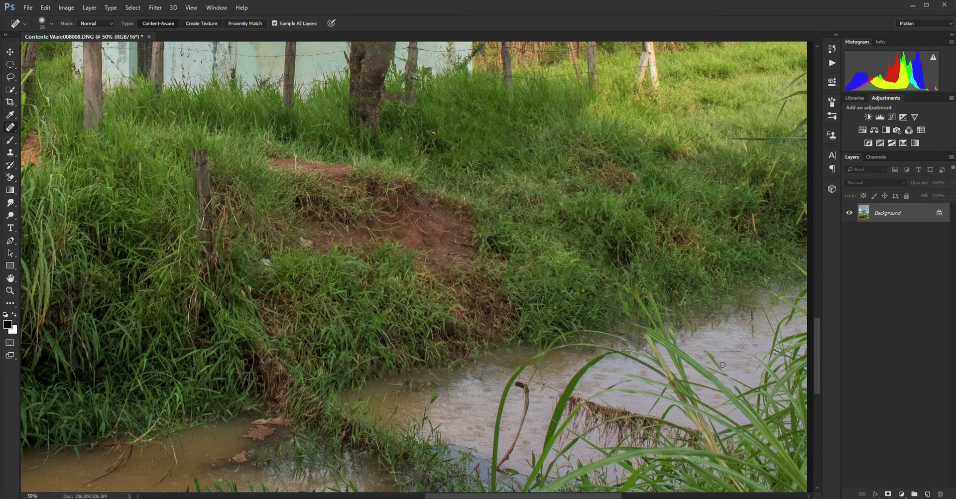
pyautogui.moveTo(707, 350)
pyautogui.mouseDown()
pyautogui.moveTo(748, 404)
pyautogui.moveTo(734, 380)
pyautogui.moveTo(701, 362)
pyautogui.mouseUp()
pyautogui.moveTo(652, 295)
pyautogui.mouseDown()
pyautogui.moveTo(686, 383)
pyautogui.moveTo(661, 294)
pyautogui.moveTo(653, 319)
pyautogui.moveTo(651, 293)
pyautogui.moveTo(657, 324)
pyautogui.moveTo(682, 354)
pyautogui.moveTo(654, 338)
pyautogui.moveTo(664, 369)
pyautogui.moveTo(633, 350)
pyautogui.moveTo(679, 373)
pyautogui.moveTo(694, 363)
pyautogui.moveTo(723, 388)
pyautogui.moveTo(670, 343)
pyautogui.moveTo(590, 328)
pyautogui.moveTo(555, 336)
pyautogui.moveTo(521, 397)
pyautogui.mouseUp()
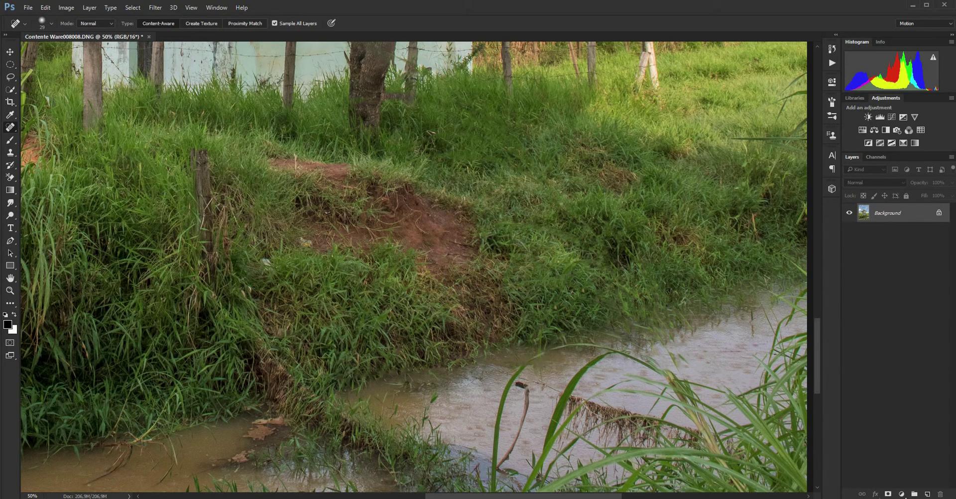
pyautogui.moveTo(610, 334); pyautogui.dragTo(583, 333)
pyautogui.moveTo(660, 373)
pyautogui.mouseDown()
pyautogui.moveTo(535, 361)
pyautogui.moveTo(495, 427)
pyautogui.moveTo(503, 396)
pyautogui.mouseUp()
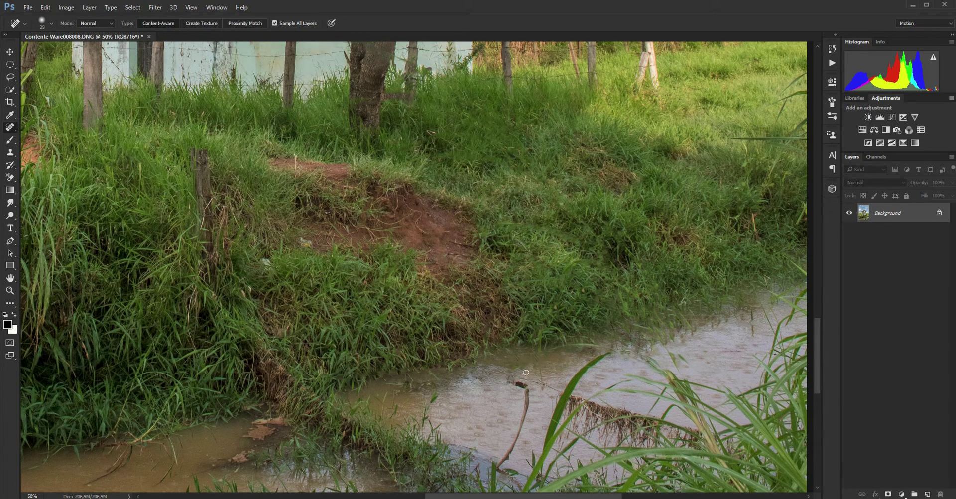
pyautogui.moveTo(553, 350)
pyautogui.mouseDown()
pyautogui.moveTo(600, 346)
pyautogui.moveTo(552, 430)
pyautogui.moveTo(610, 388)
pyautogui.mouseUp()
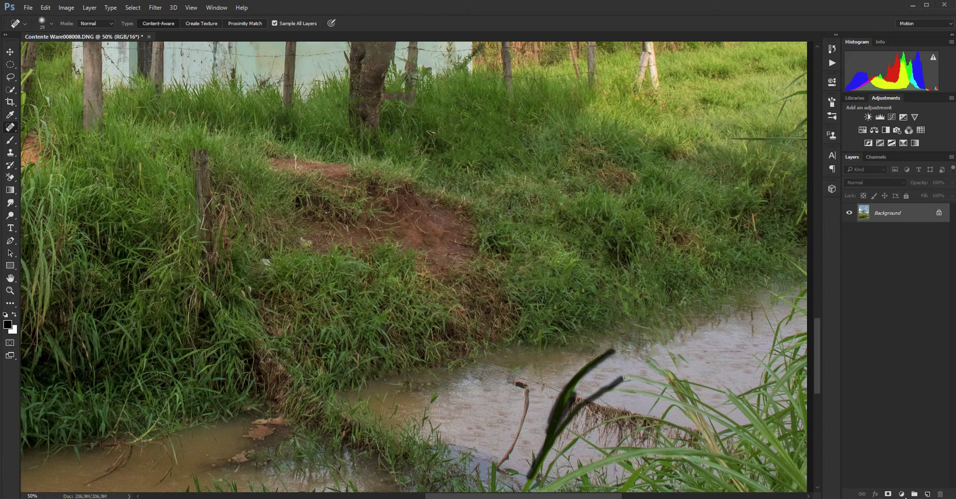
pyautogui.moveTo(610, 389); pyautogui.dragTo(577, 384)
# Heal the stick standing in the water and the remaining blades hanging over it
pyautogui.moveTo(603, 352); pyautogui.dragTo(563, 402)
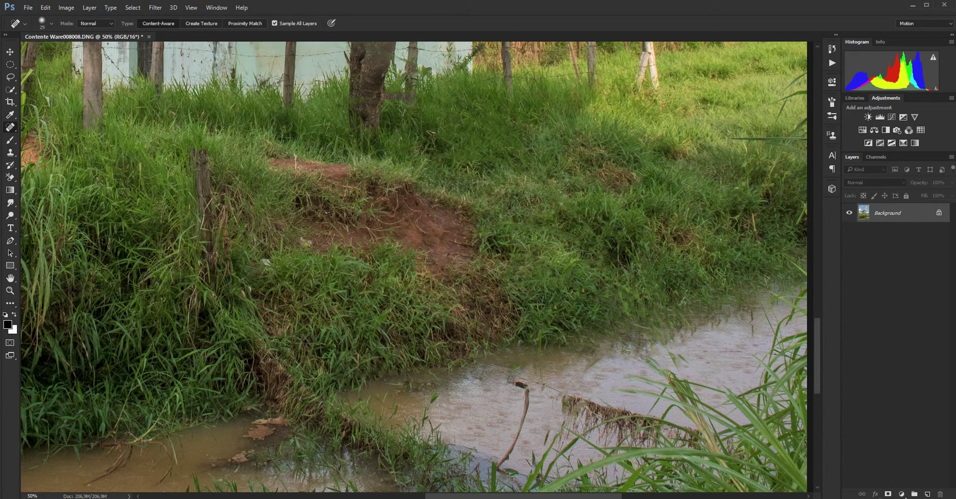
pyautogui.moveTo(648, 360); pyautogui.dragTo(673, 383)
pyautogui.moveTo(615, 351); pyautogui.dragTo(579, 373)
pyautogui.moveTo(528, 393)
pyautogui.mouseDown()
pyautogui.moveTo(519, 379)
pyautogui.moveTo(539, 391)
pyautogui.moveTo(511, 448)
pyautogui.mouseUp()
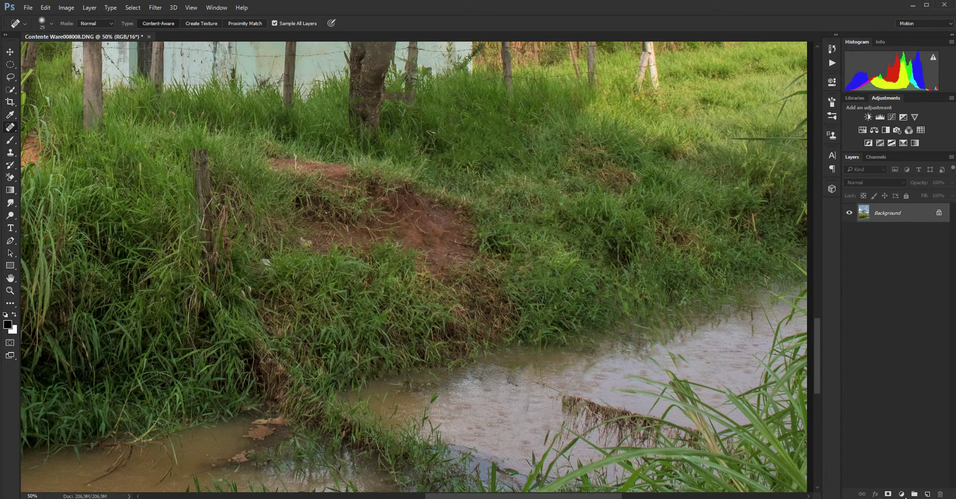
pyautogui.moveTo(531, 398)
pyautogui.mouseDown()
pyautogui.moveTo(525, 421)
pyautogui.moveTo(545, 441)
pyautogui.mouseUp()
pyautogui.moveTo(629, 375); pyautogui.dragTo(754, 442)
pyautogui.moveTo(653, 357); pyautogui.dragTo(678, 387)
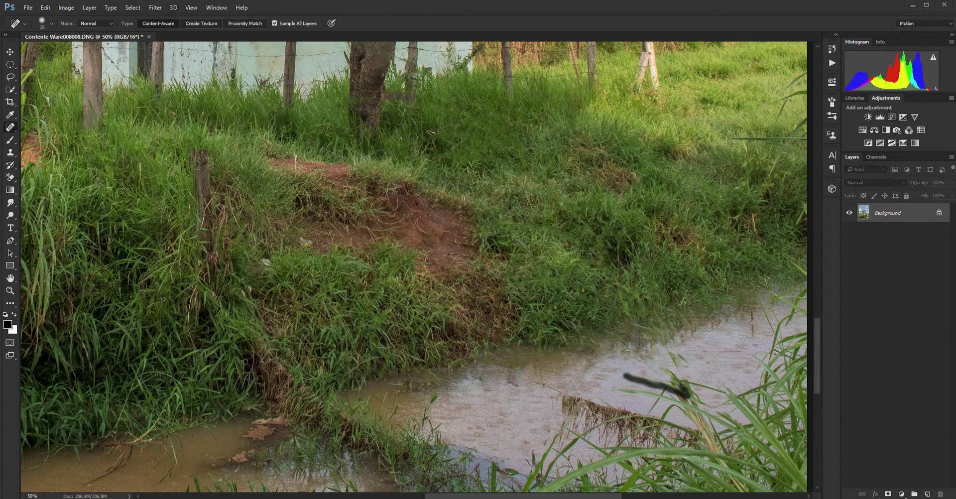
# Heal the looping blade tips and blades lying in the right side of the water
pyautogui.moveTo(678, 388); pyautogui.dragTo(679, 389)
pyautogui.moveTo(674, 355)
pyautogui.mouseDown()
pyautogui.moveTo(685, 359)
pyautogui.moveTo(677, 394)
pyautogui.moveTo(729, 395)
pyautogui.mouseUp()
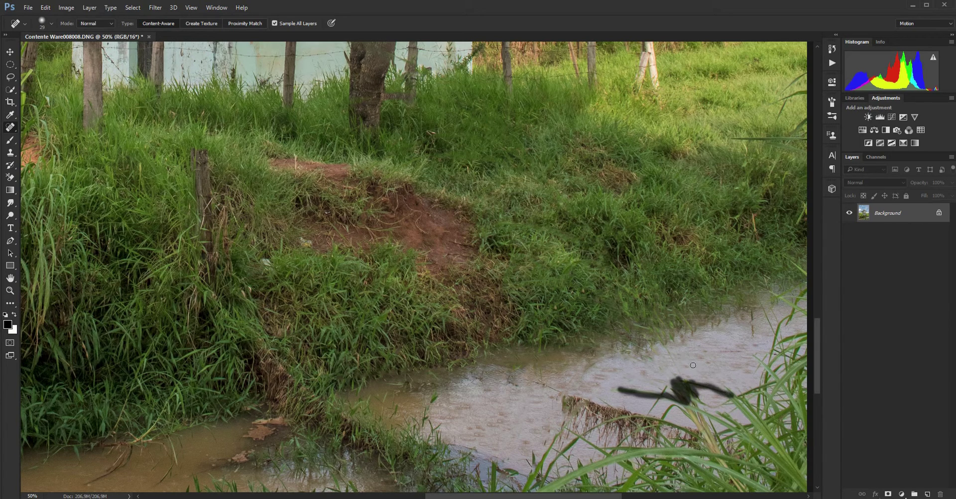
pyautogui.moveTo(667, 348)
pyautogui.mouseDown()
pyautogui.moveTo(681, 372)
pyautogui.moveTo(646, 366)
pyautogui.moveTo(691, 389)
pyautogui.moveTo(647, 421)
pyautogui.mouseUp()
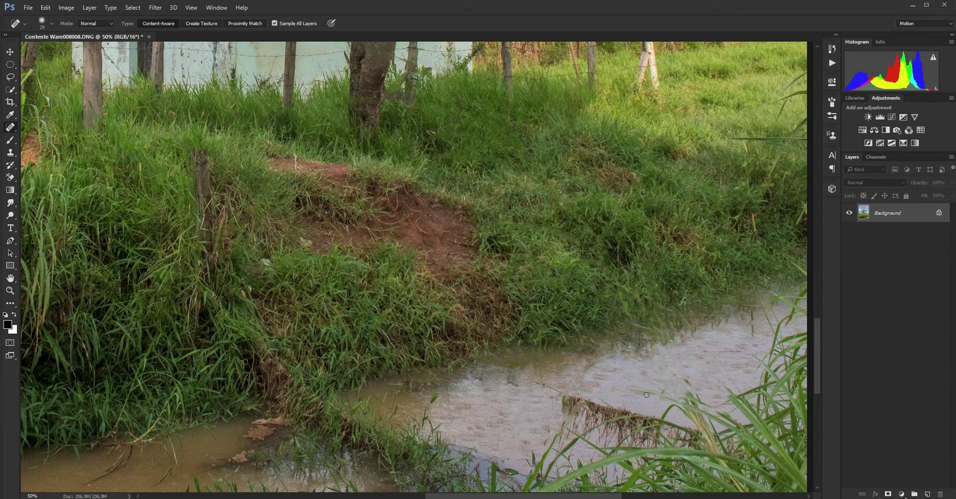
pyautogui.moveTo(636, 393); pyautogui.dragTo(696, 402)
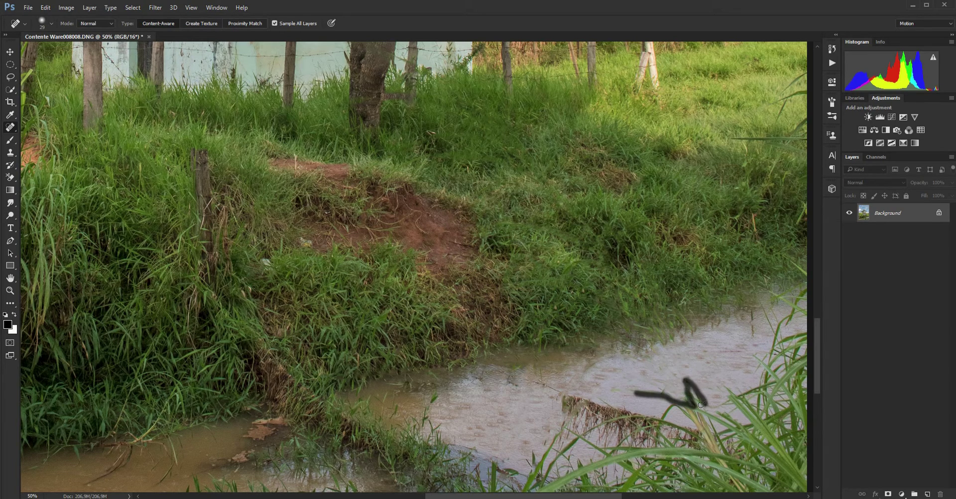
pyautogui.moveTo(673, 405); pyautogui.dragTo(656, 438)
pyautogui.moveTo(691, 390)
pyautogui.mouseDown()
pyautogui.moveTo(699, 402)
pyautogui.moveTo(634, 389)
pyautogui.mouseUp()
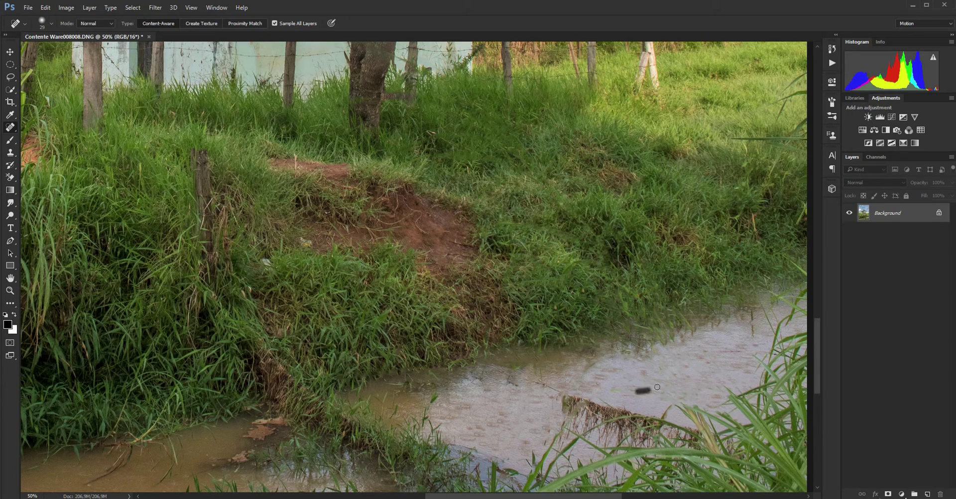
# Dab out leftover specks and a last strand in the water, then pan to the lower stream
pyautogui.moveTo(584, 369); pyautogui.dragTo(594, 369)
pyautogui.moveTo(636, 329); pyautogui.dragTo(652, 331)
pyautogui.moveTo(593, 383)
pyautogui.mouseDown()
pyautogui.moveTo(574, 372)
pyautogui.moveTo(571, 381)
pyautogui.mouseUp()
pyautogui.moveTo(717, 383)
pyautogui.mouseDown()
pyautogui.moveTo(726, 392)
pyautogui.moveTo(677, 394)
pyautogui.mouseUp()
pyautogui.moveTo(660, 387); pyautogui.dragTo(701, 373)
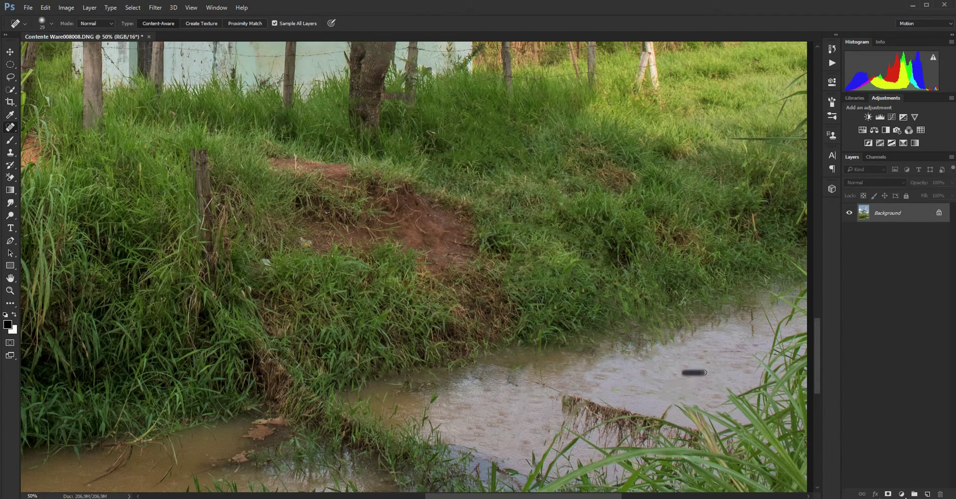
pyautogui.click(11, 278)
pyautogui.moveTo(563, 376); pyautogui.dragTo(535, 217)
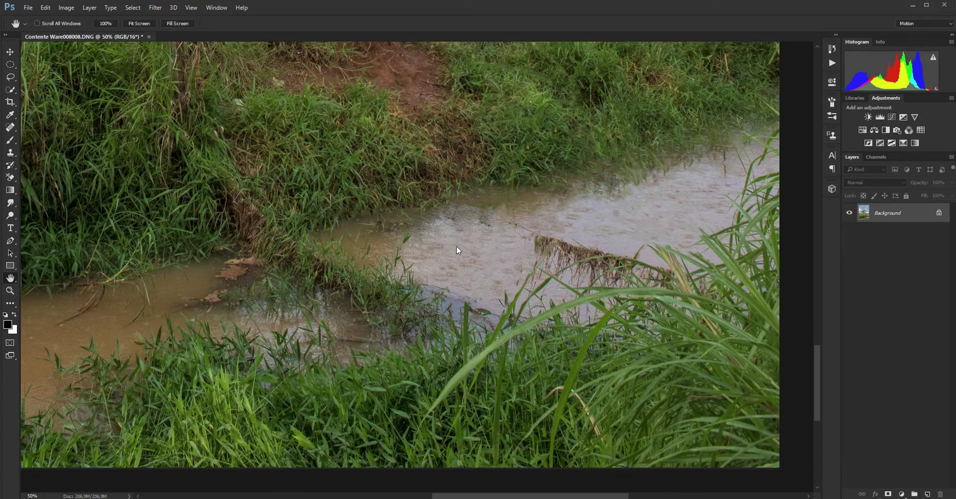
pyautogui.moveTo(424, 205); pyautogui.dragTo(437, 292)
pyautogui.moveTo(448, 187); pyautogui.dragTo(465, 165)
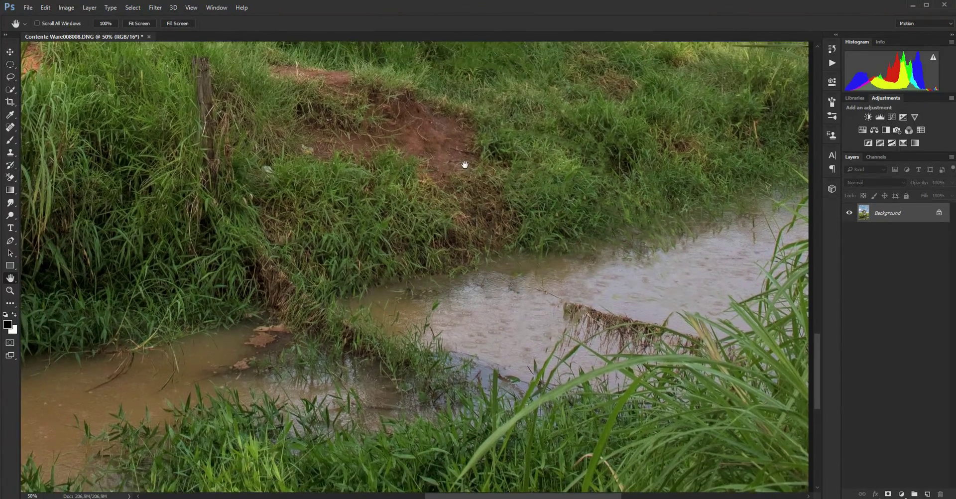
pyautogui.click(830, 49)
pyautogui.moveTo(818, 149); pyautogui.dragTo(820, 61)
pyautogui.click(771, 75)
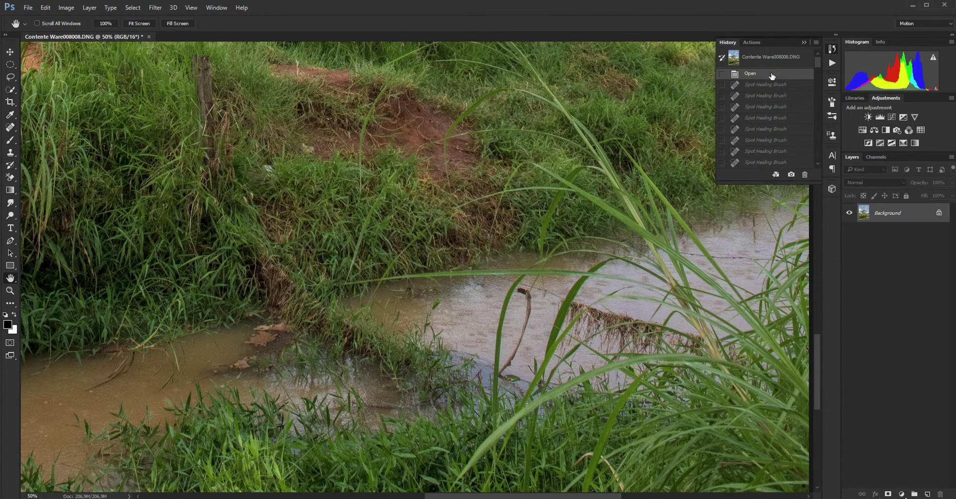
pyautogui.moveTo(584, 144)
pyautogui.mouseDown()
pyautogui.moveTo(551, 241)
pyautogui.moveTo(550, 272)
pyautogui.moveTo(549, 248)
pyautogui.mouseUp()
pyautogui.moveTo(820, 63); pyautogui.dragTo(815, 171)
pyautogui.click(775, 162)
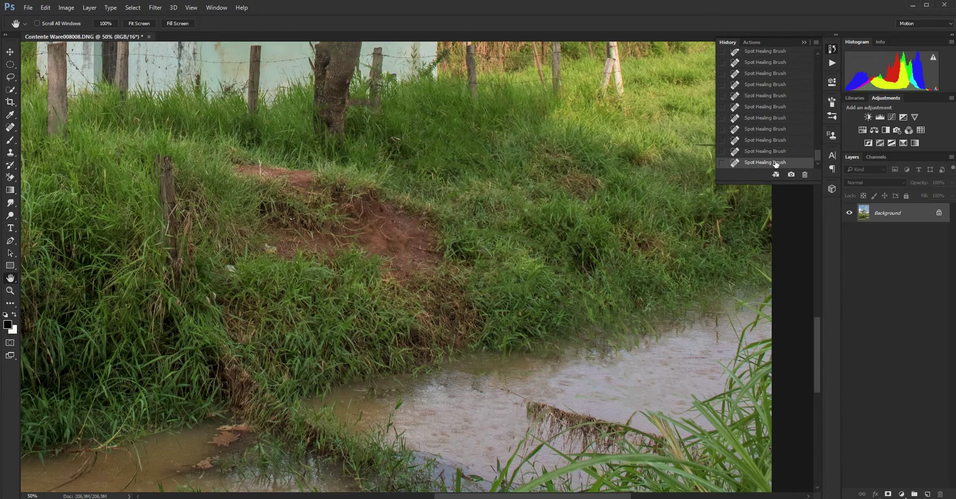
pyautogui.doubleClick(11, 279)
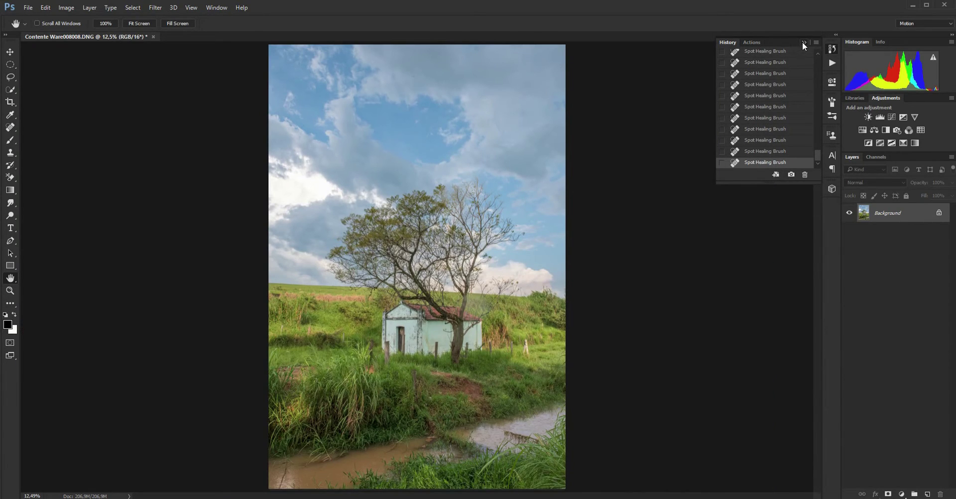
pyautogui.click(802, 42)
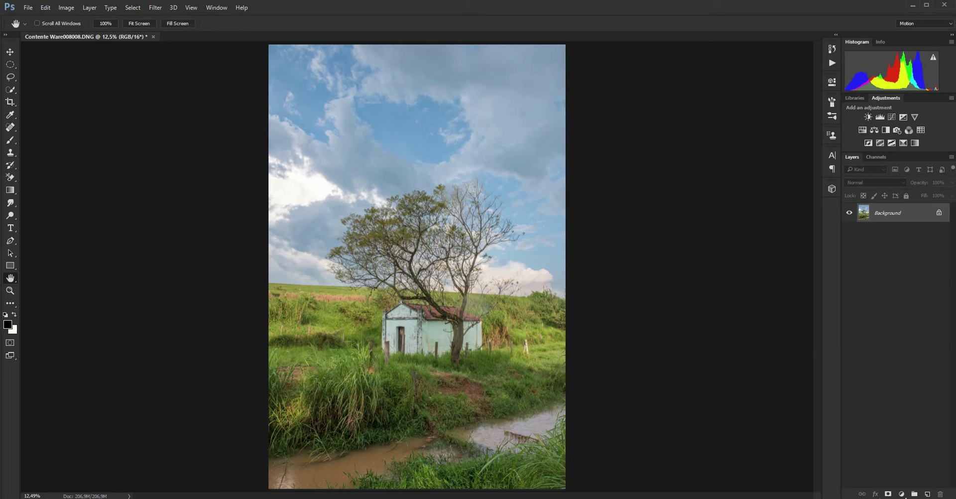
pyautogui.click(10, 290)
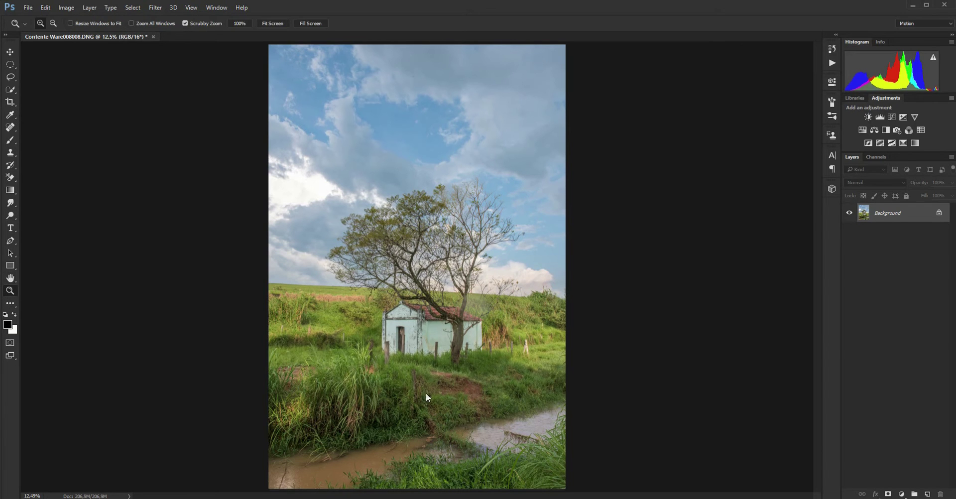
# Zoom in on the stream and lasso the stray grass blade beside it
pyautogui.moveTo(523, 438); pyautogui.dragTo(523, 438)
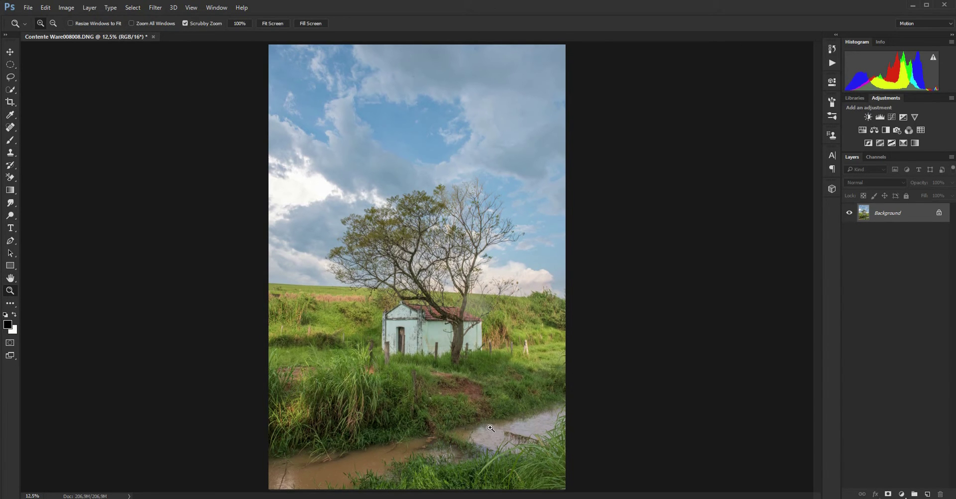
pyautogui.click(490, 428)
pyautogui.click(490, 428)
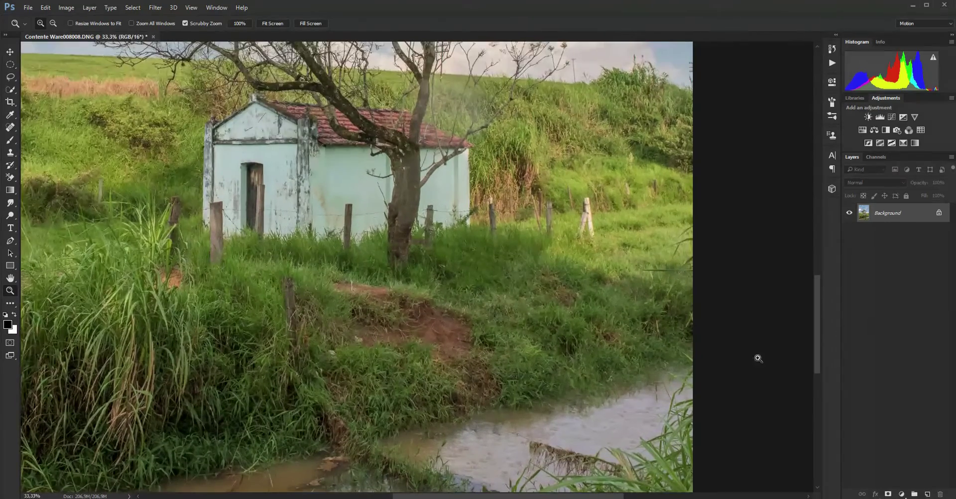
pyautogui.moveTo(816, 311); pyautogui.dragTo(819, 356)
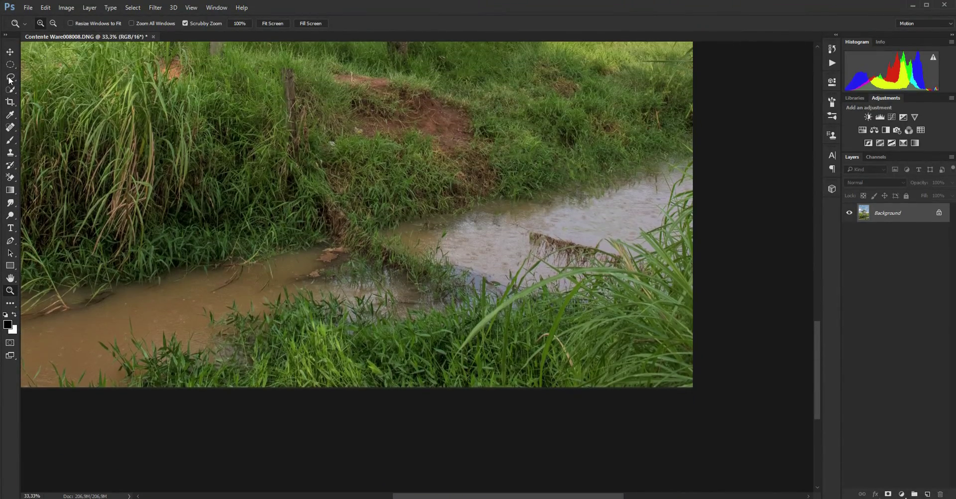
pyautogui.click(10, 78)
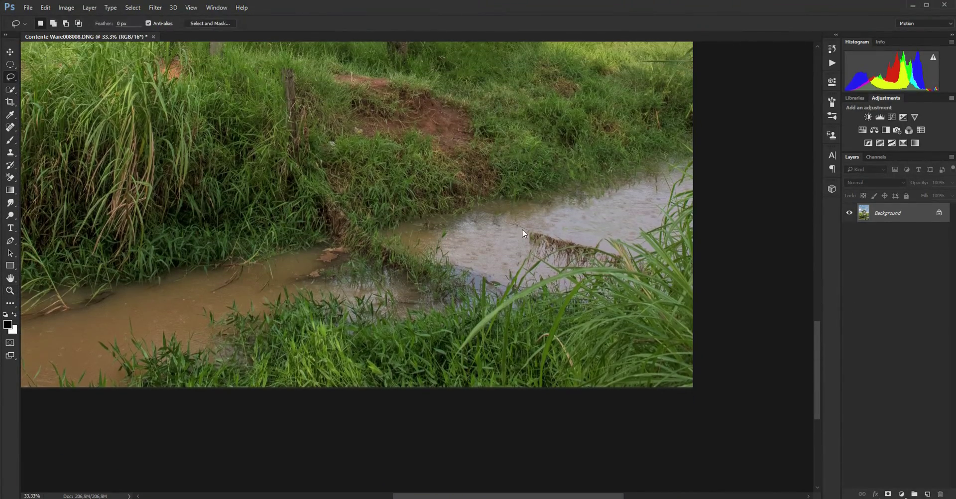
pyautogui.moveTo(478, 316); pyautogui.dragTo(467, 375)
pyautogui.moveTo(473, 380); pyautogui.dragTo(522, 295)
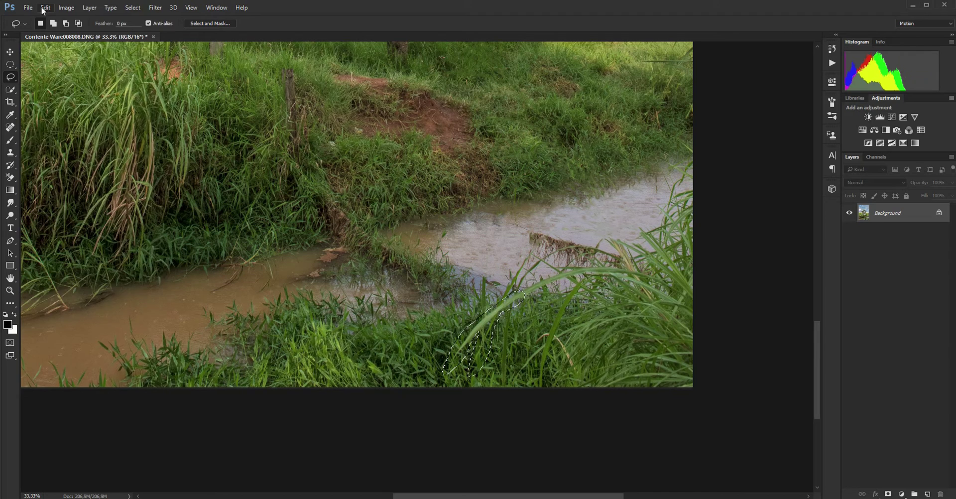
# Content-Aware Fill the lassoed grass blade and deselect
pyautogui.click(46, 7)
pyautogui.click(55, 145)
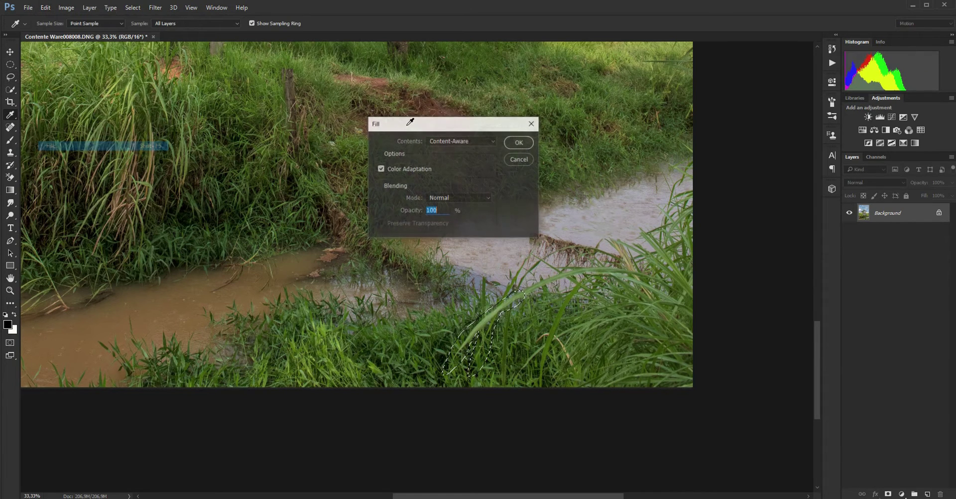
pyautogui.click(518, 142)
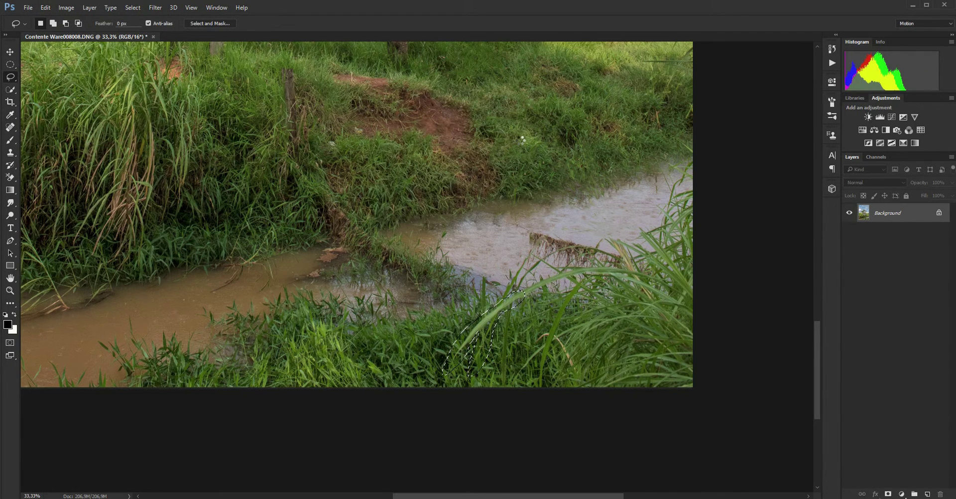
pyautogui.hotkey('ctrl', 'd')
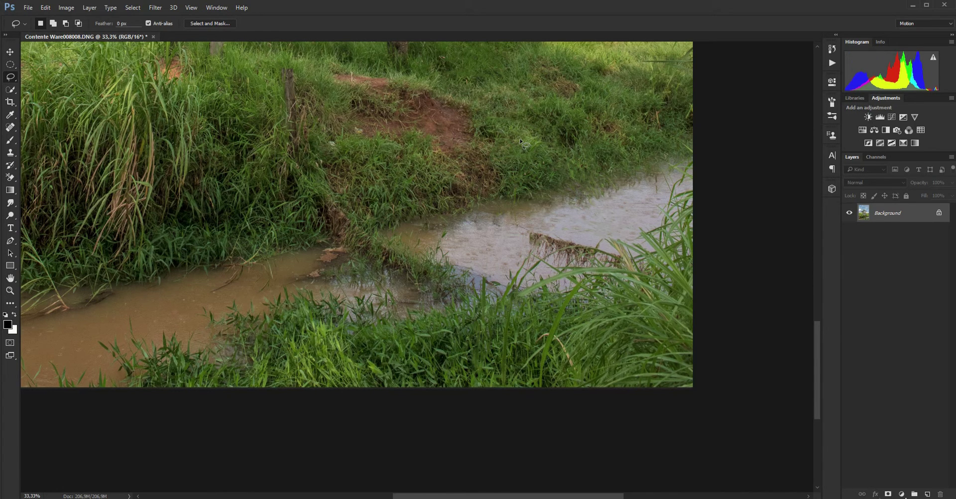
# Check the filled area at 100%, fit the photo, and close the chapel photo
pyautogui.click(10, 290)
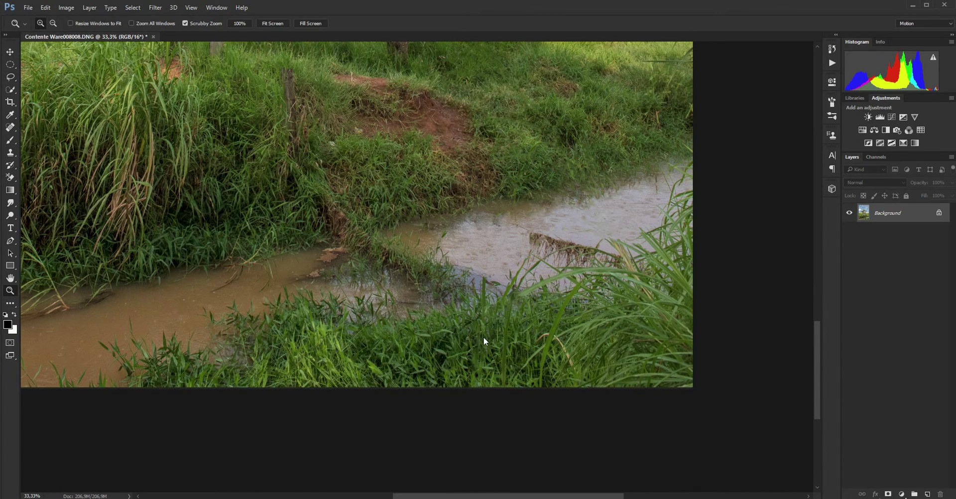
pyautogui.moveTo(486, 339); pyautogui.dragTo(452, 299)
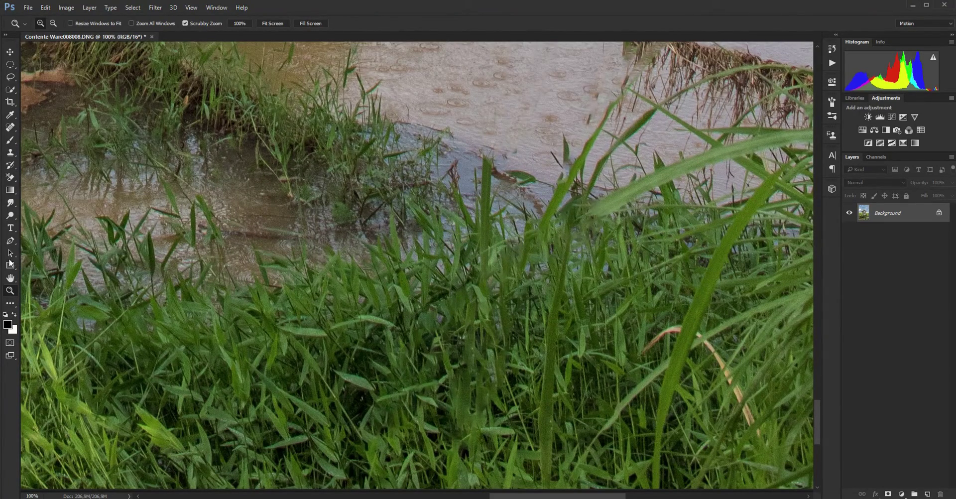
pyautogui.doubleClick(12, 280)
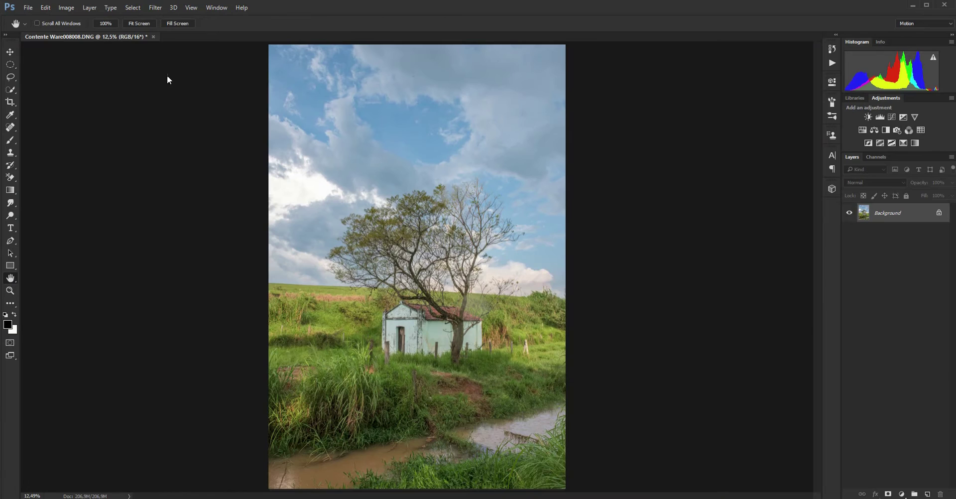
pyautogui.click(154, 37)
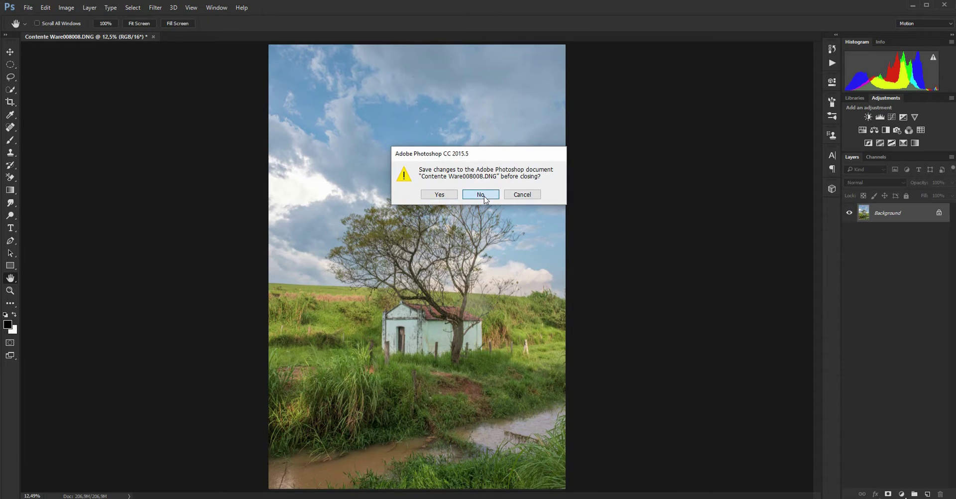
# Discard the unsaved changes, then open ContenteWare003003.DNG from the Bridge filmstrip in Camera Raw
pyautogui.click(481, 195)
pyautogui.hotkey('alt', 'Tab')
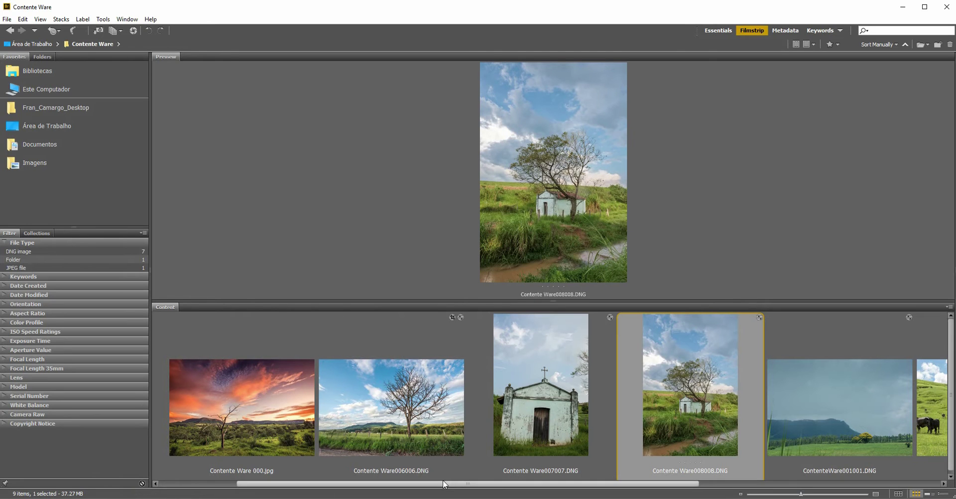
pyautogui.moveTo(441, 486); pyautogui.dragTo(696, 458)
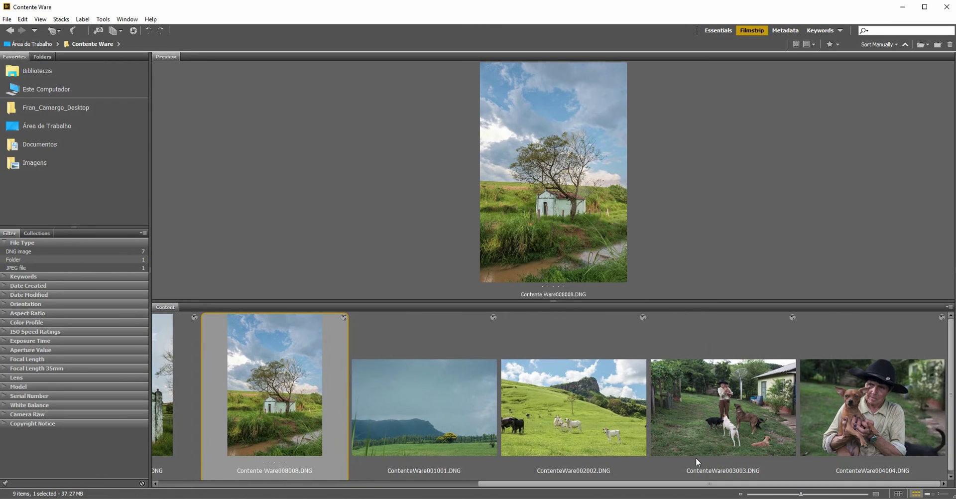
pyautogui.doubleClick(737, 418)
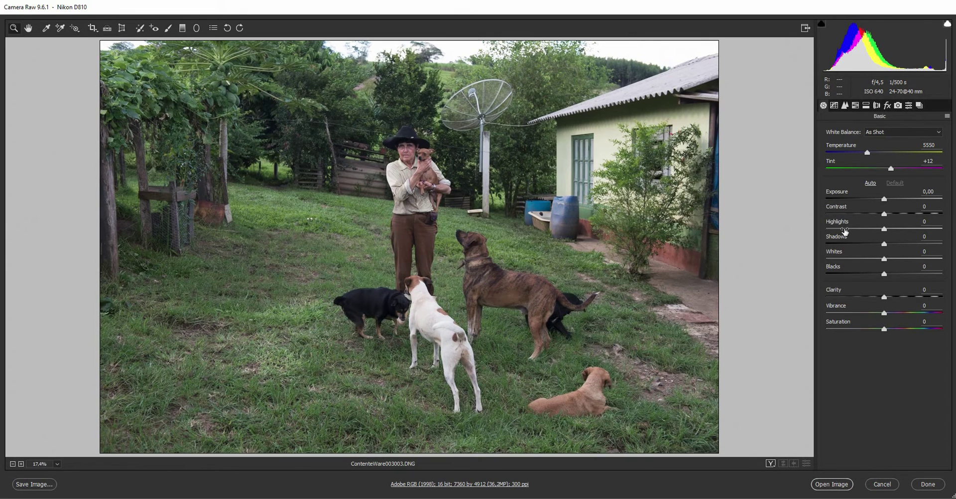
# Apply Highlights -75, Shadows +41, Whites +60, Blacks -16, Vibrance +25 and open in Photoshop
pyautogui.click(841, 229)
pyautogui.click(907, 244)
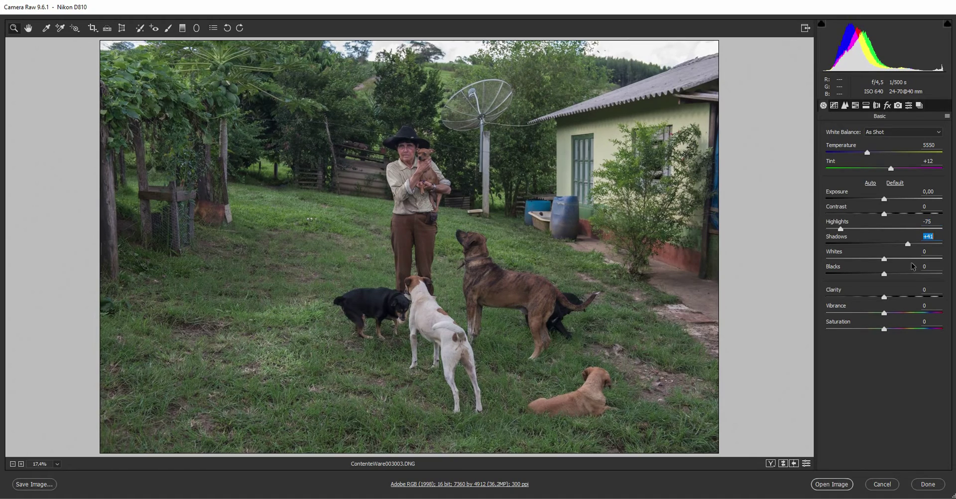
pyautogui.click(919, 259)
pyautogui.click(874, 274)
pyautogui.click(899, 312)
pyautogui.click(831, 484)
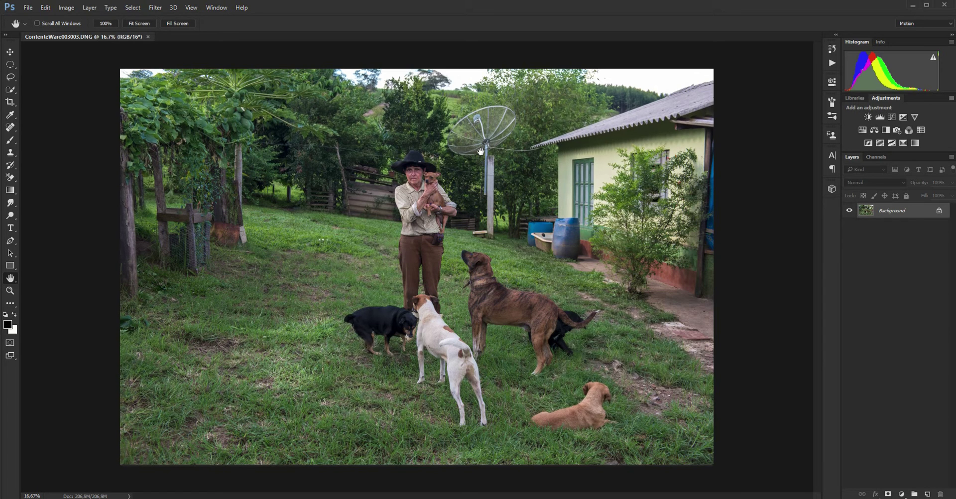
# Zoom out to 25% and lasso around the lying tan dog
pyautogui.click(10, 290)
pyautogui.click(616, 429)
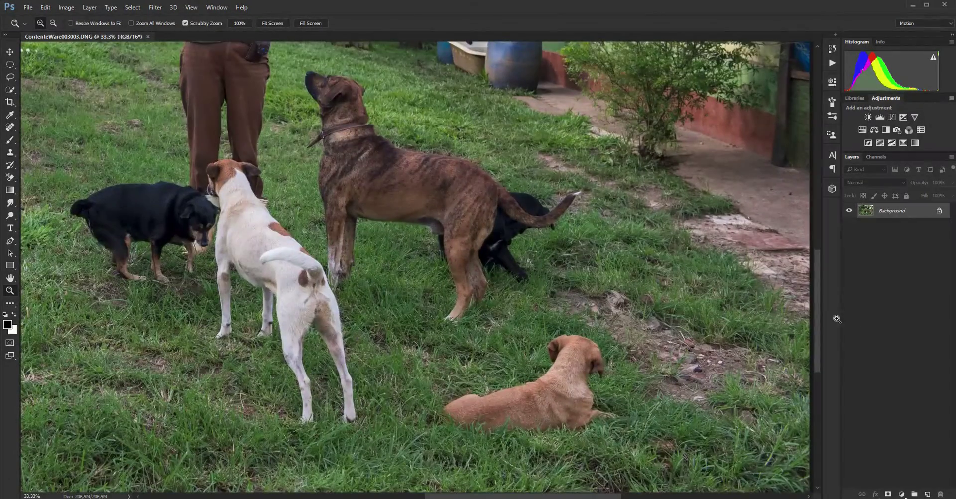
pyautogui.scroll(-2, 816, 316)
pyautogui.scroll(-1, 820, 319)
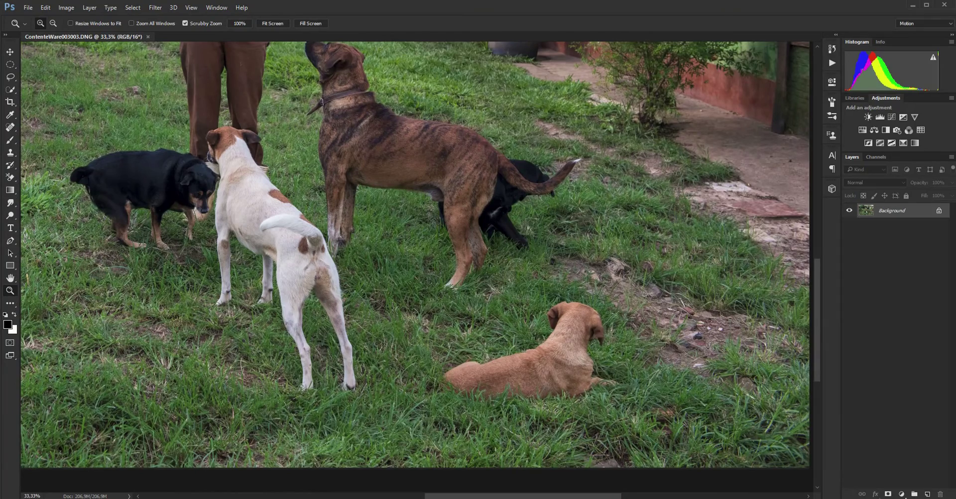
pyautogui.keyDown('alt'); pyautogui.click(234, 268); pyautogui.keyUp('alt')
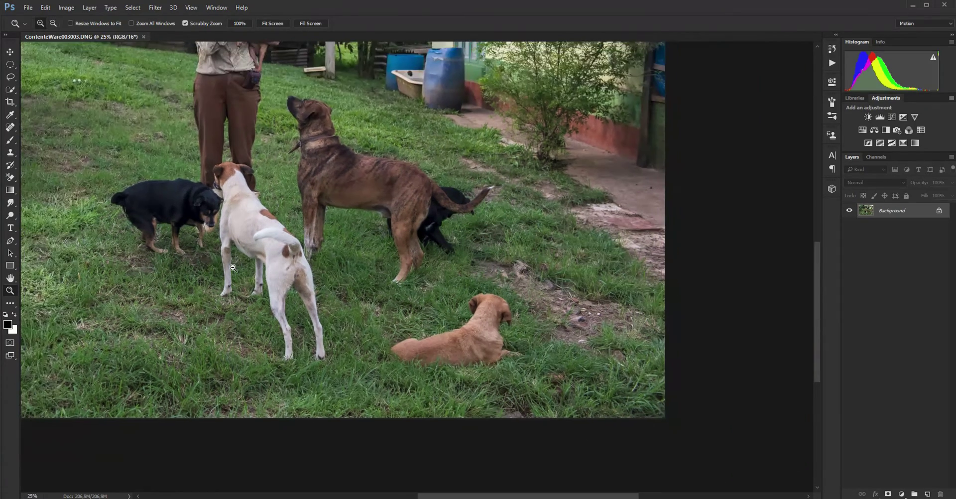
pyautogui.click(10, 93)
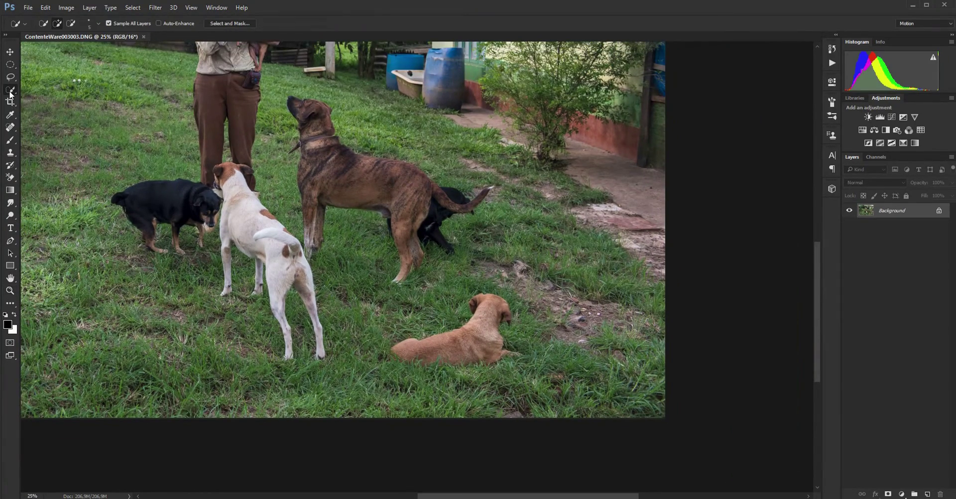
pyautogui.rightClick(10, 93)
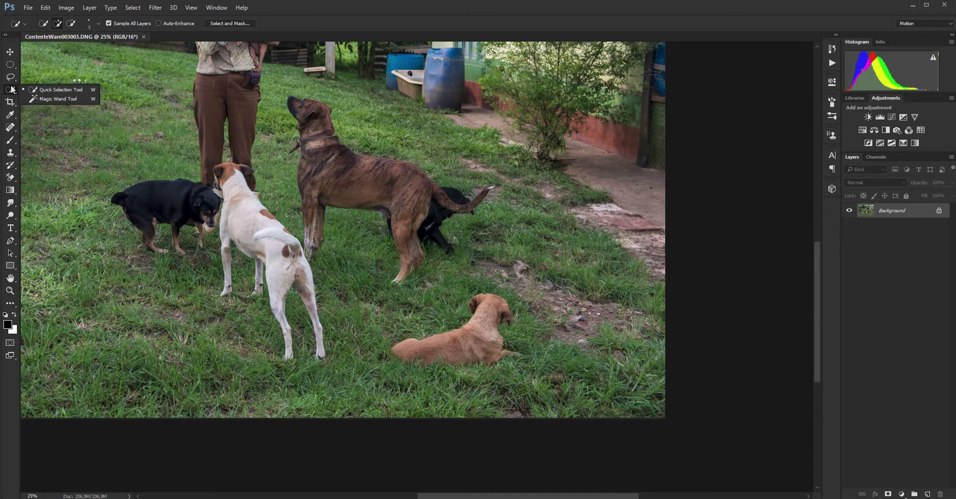
pyautogui.click(10, 77)
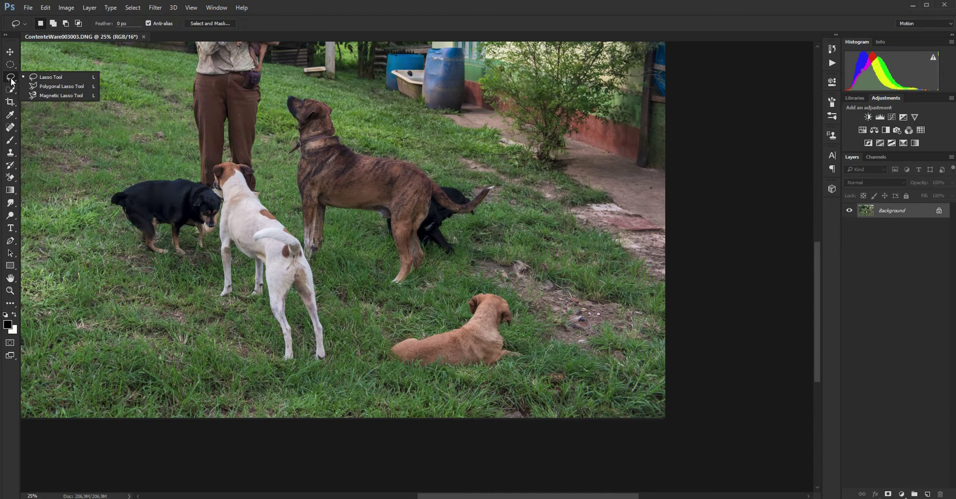
pyautogui.click(56, 79)
pyautogui.moveTo(470, 290)
pyautogui.mouseDown()
pyautogui.moveTo(416, 370)
pyautogui.moveTo(527, 344)
pyautogui.moveTo(479, 288)
pyautogui.mouseUp()
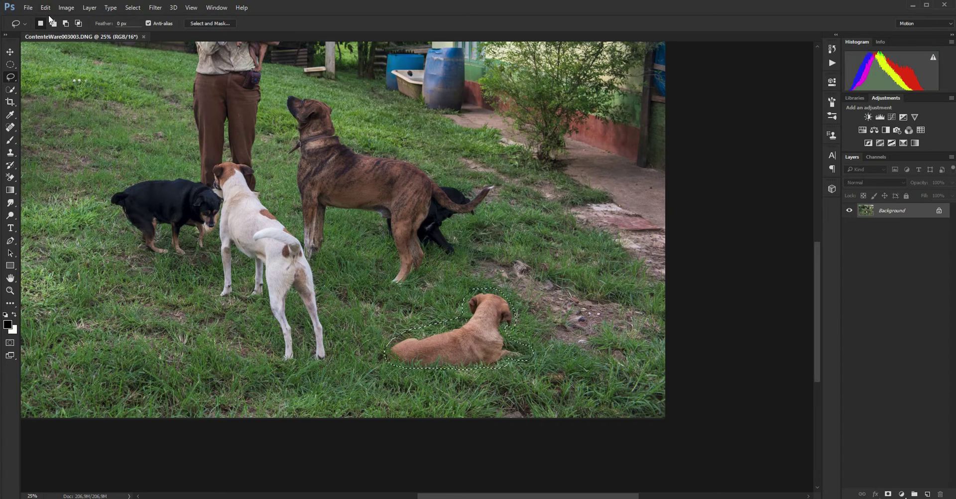
# Content-Aware fill the dog selection, deselect, and zoom in to inspect the grass
pyautogui.hotkey('shift', 'F5')
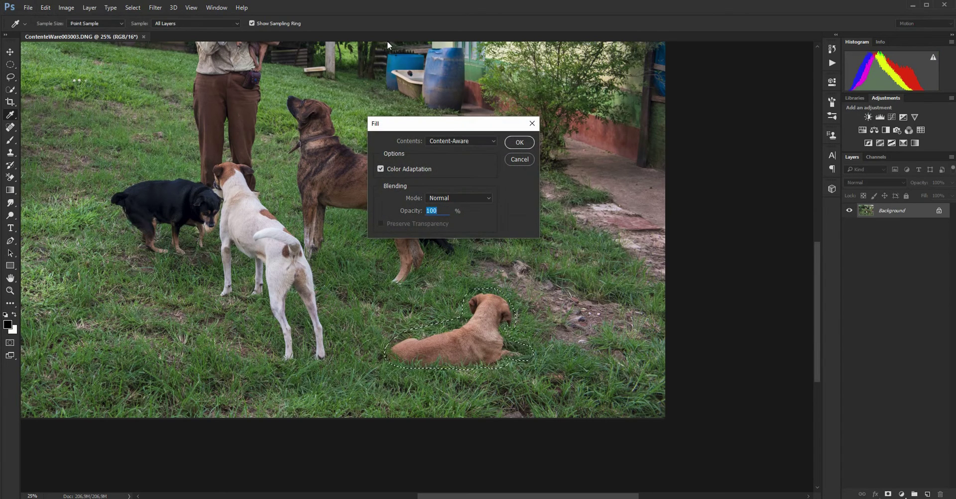
pyautogui.click(519, 142)
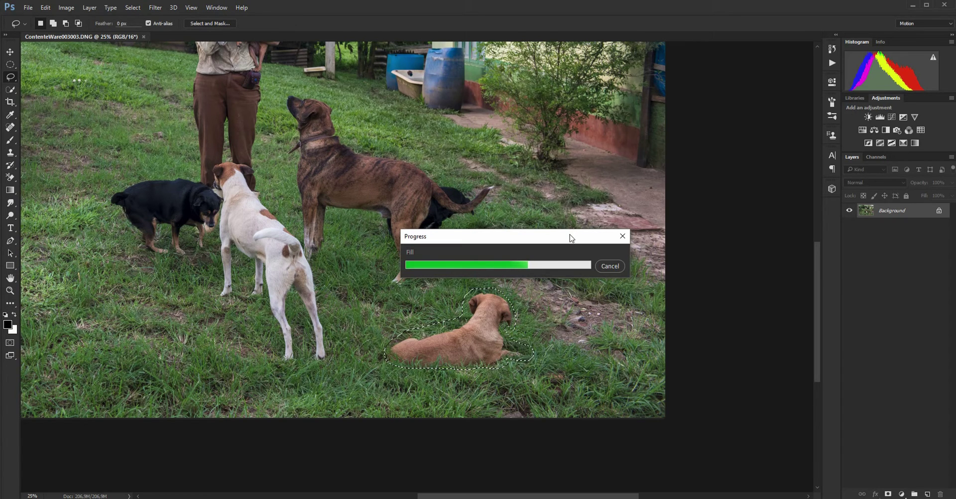
pyautogui.hotkey('ctrl', 'd')
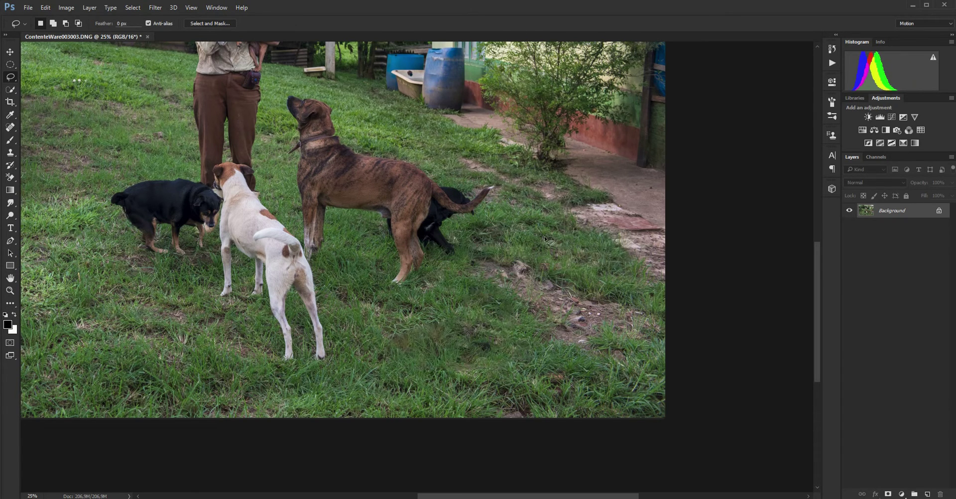
pyautogui.click(11, 290)
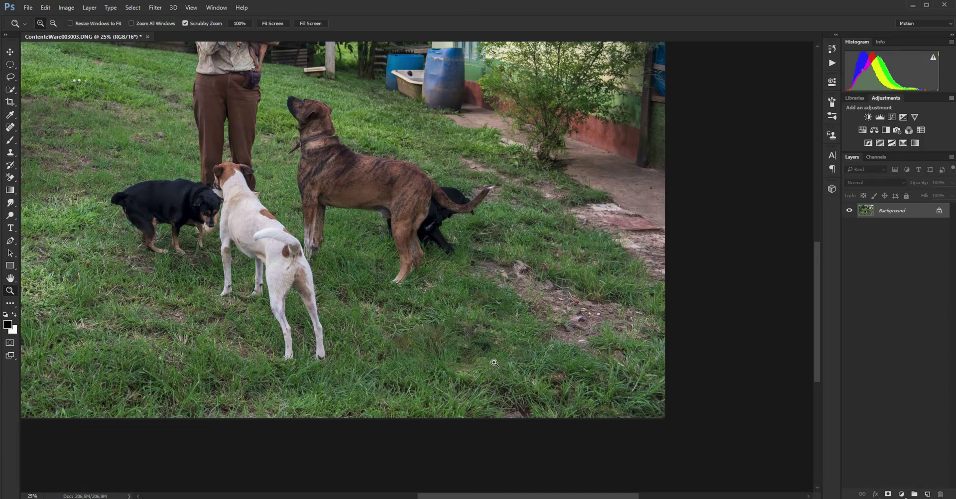
pyautogui.click(495, 362)
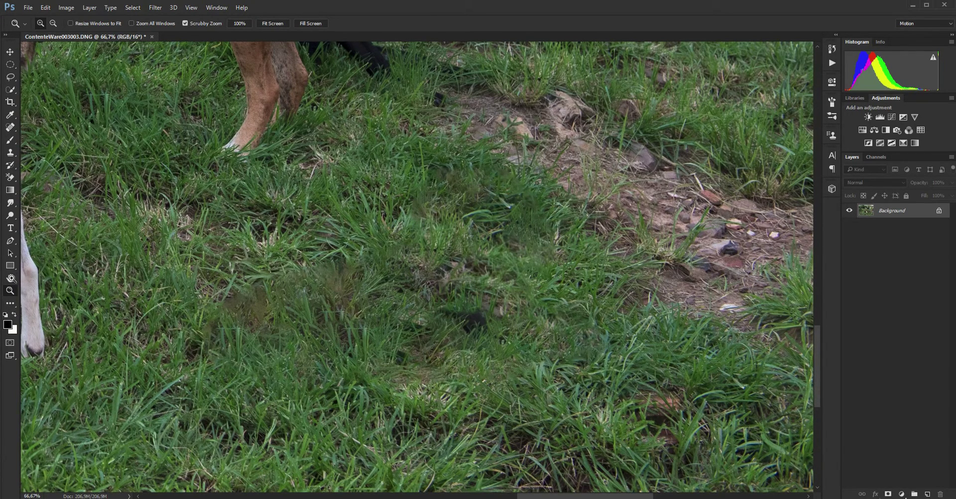
pyautogui.doubleClick(13, 280)
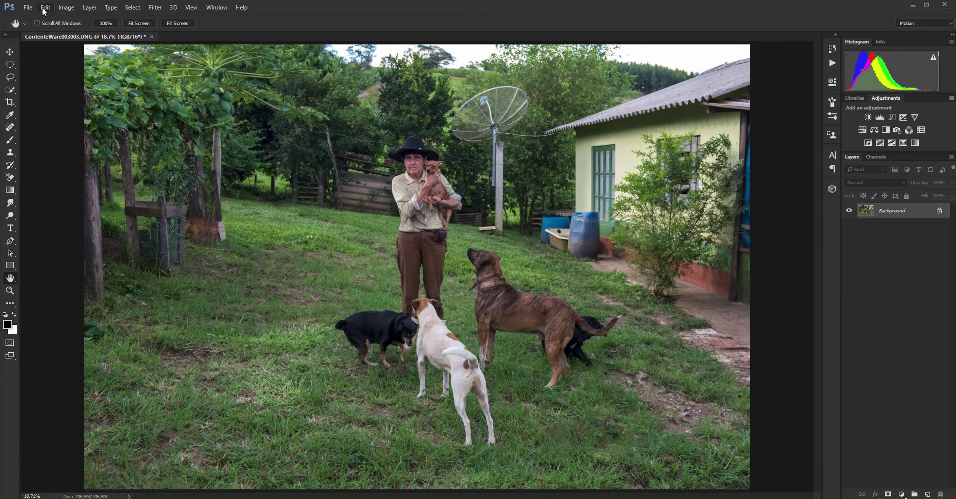
# Step backward through the Edit history to undo the fill
pyautogui.click(45, 8)
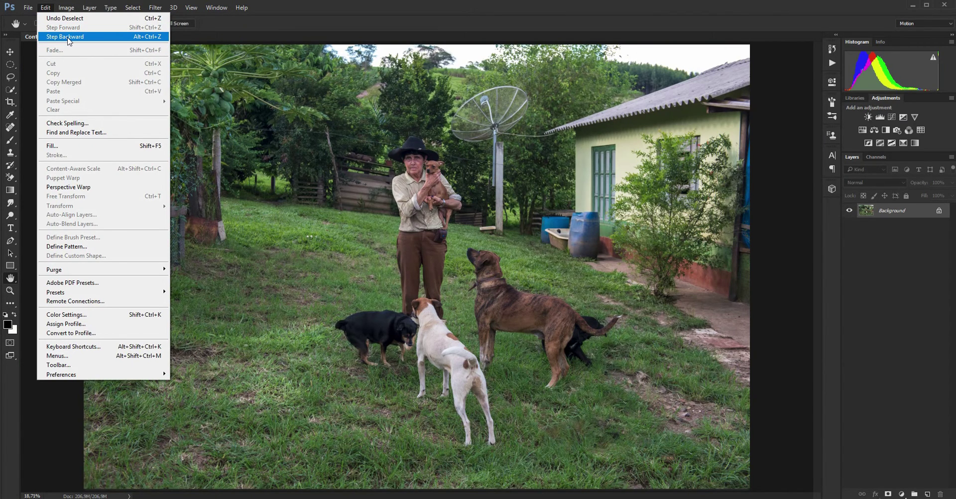
pyautogui.click(68, 37)
pyautogui.click(44, 7)
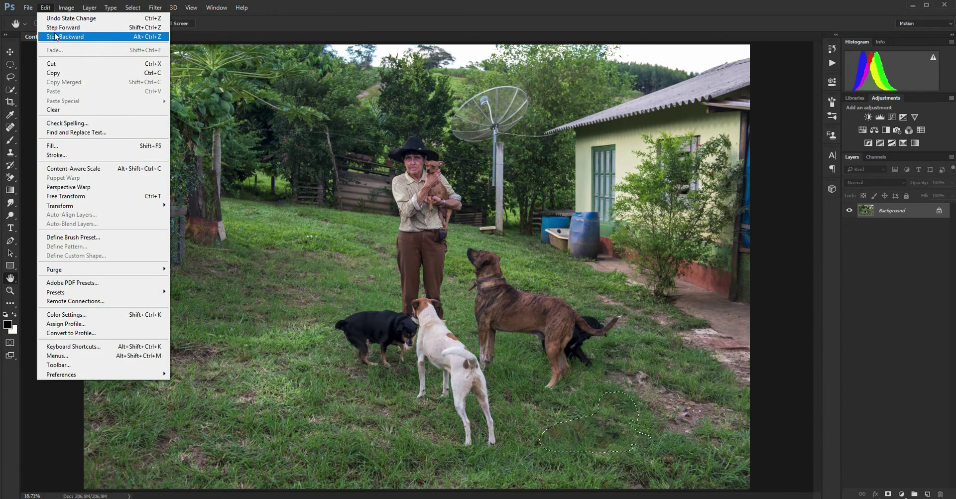
# Restore the dog, then Patch Tool its outline with grass from the lower lawn
pyautogui.click(56, 36)
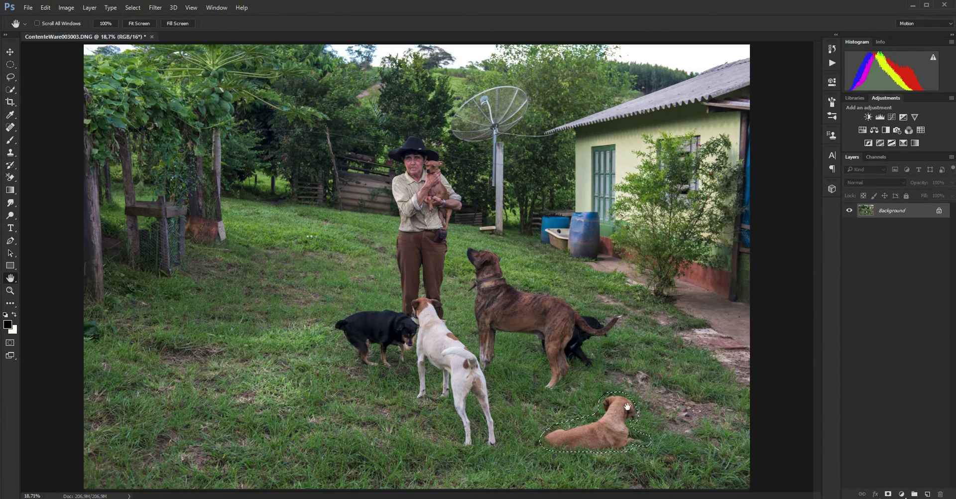
pyautogui.click(11, 128)
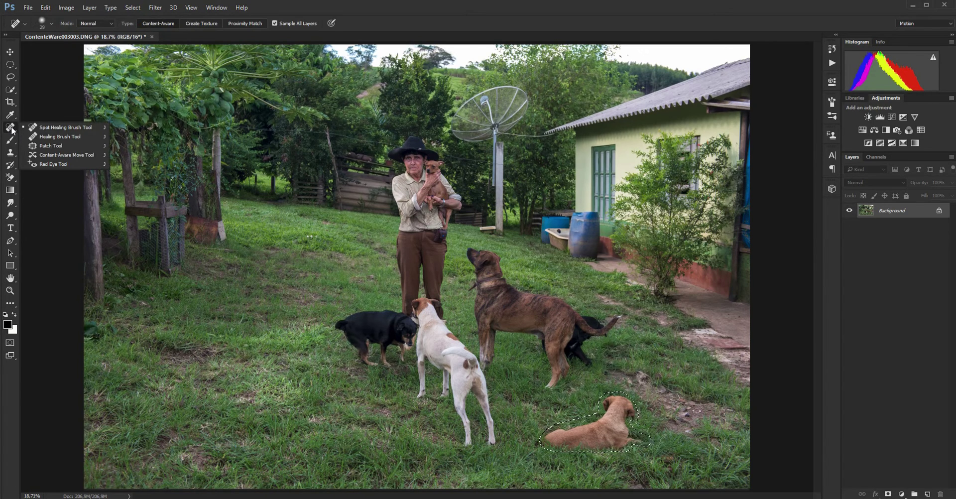
pyautogui.click(56, 145)
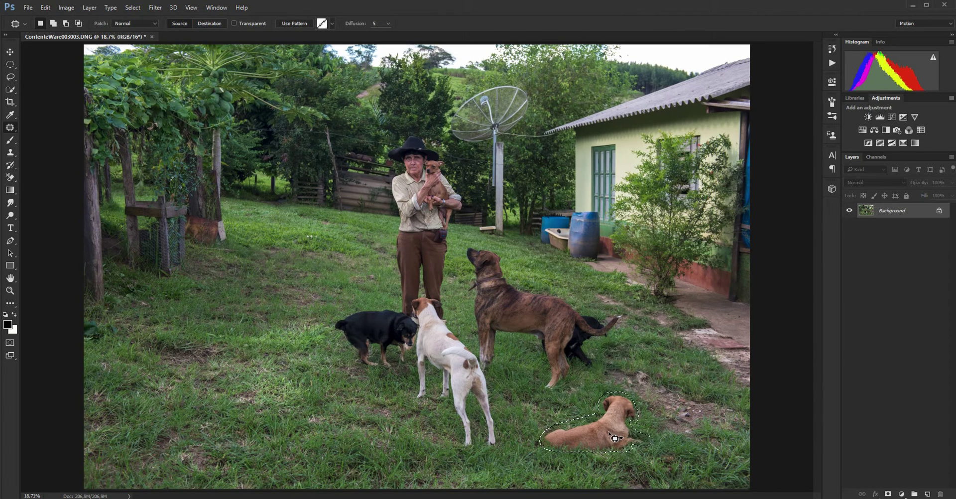
pyautogui.moveTo(613, 437); pyautogui.dragTo(230, 370)
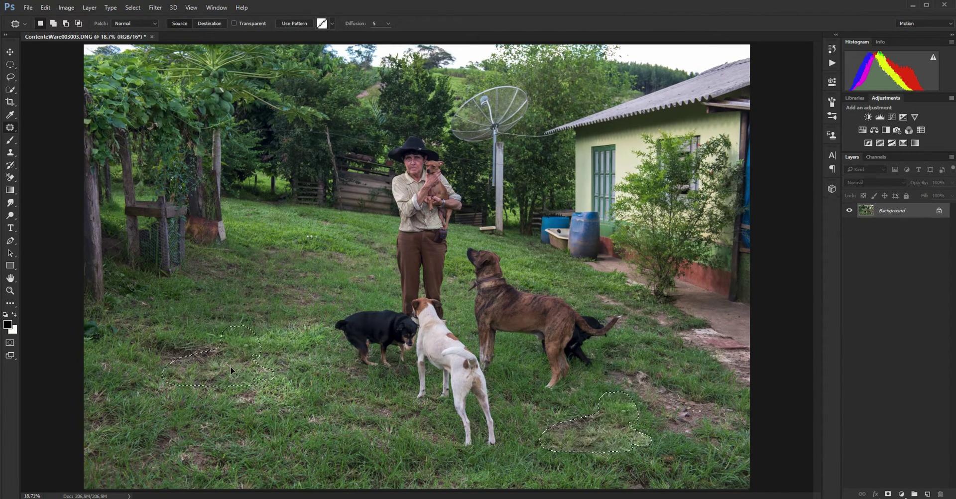
pyautogui.moveTo(231, 369); pyautogui.dragTo(295, 464)
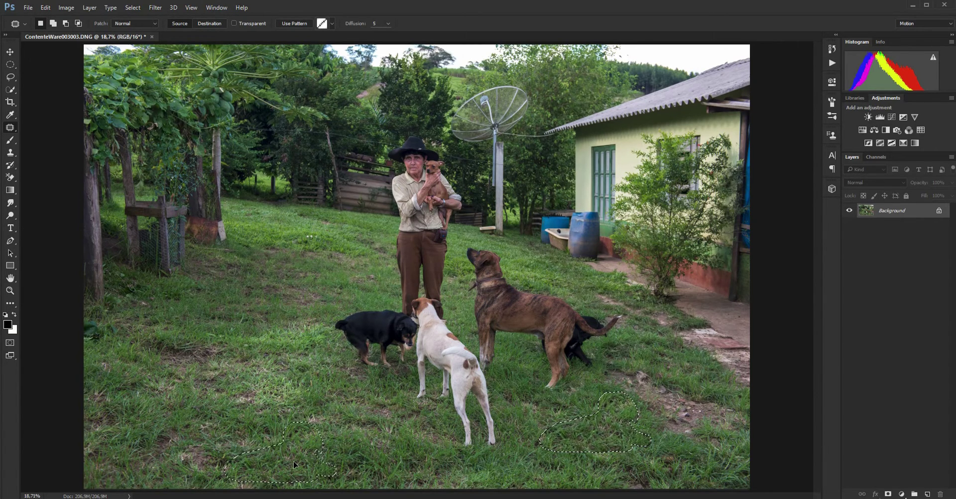
pyautogui.moveTo(294, 464); pyautogui.dragTo(298, 462)
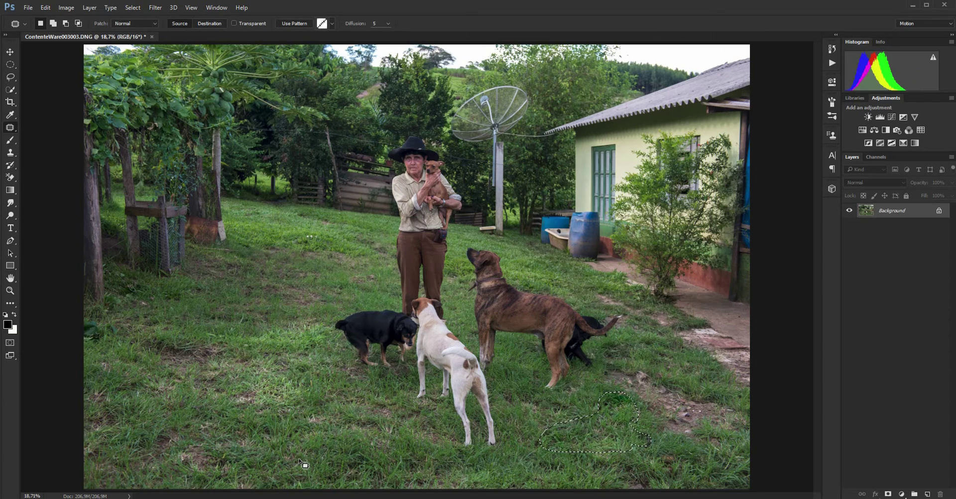
# Deselect, zoom in to inspect the patched grass, then fit the photo on screen
pyautogui.click(12, 79)
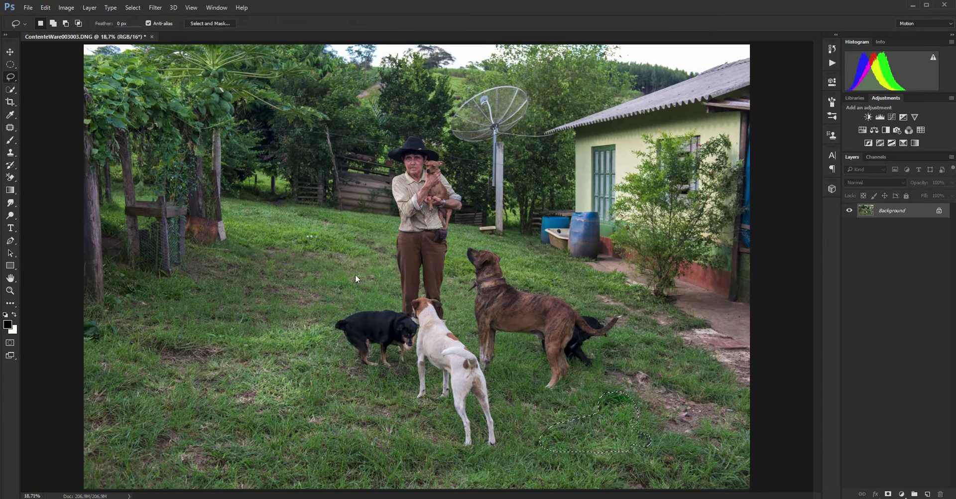
pyautogui.hotkey('ctrl', 'd')
pyautogui.click(10, 290)
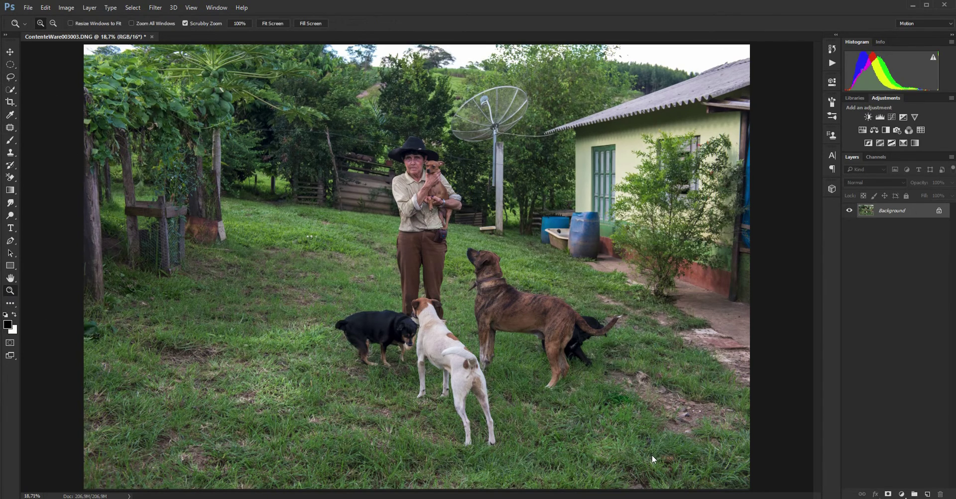
pyautogui.moveTo(652, 455); pyautogui.dragTo(787, 330)
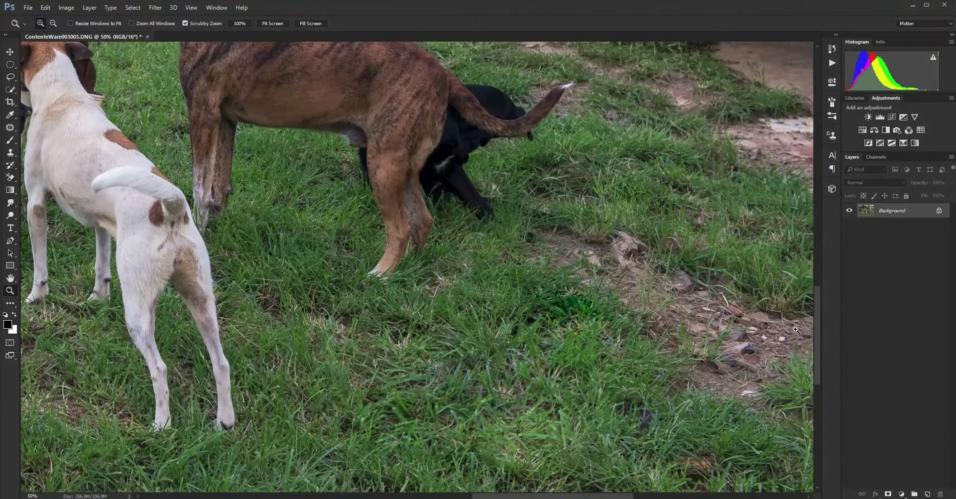
pyautogui.scroll(-1, 820, 336)
pyautogui.scroll(-3, 819, 341)
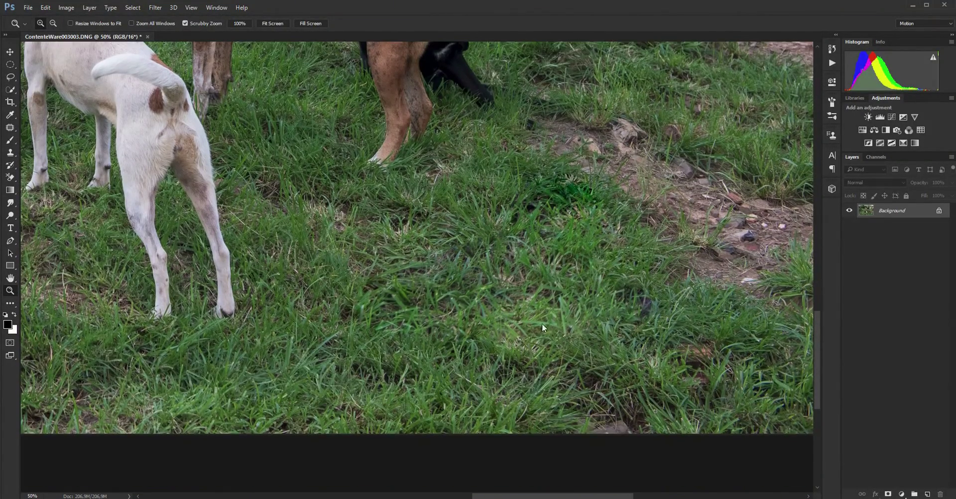
pyautogui.click(465, 301)
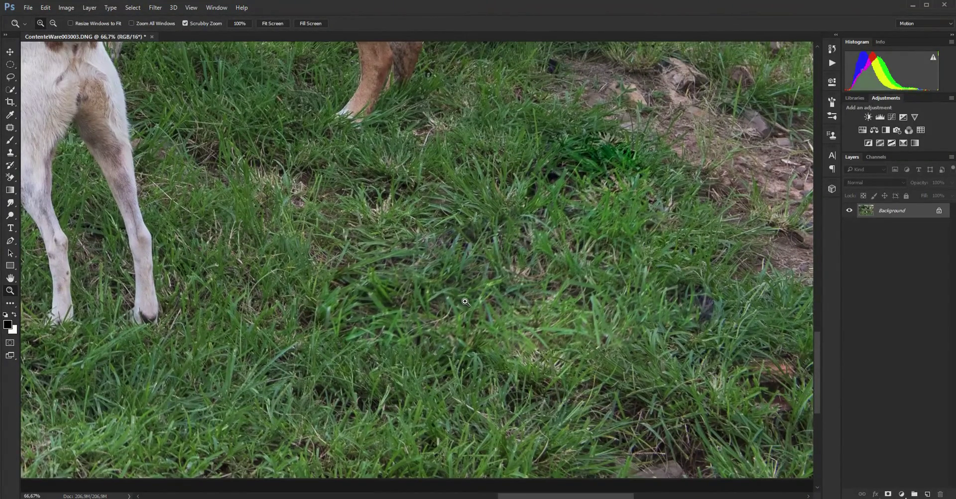
pyautogui.doubleClick(10, 279)
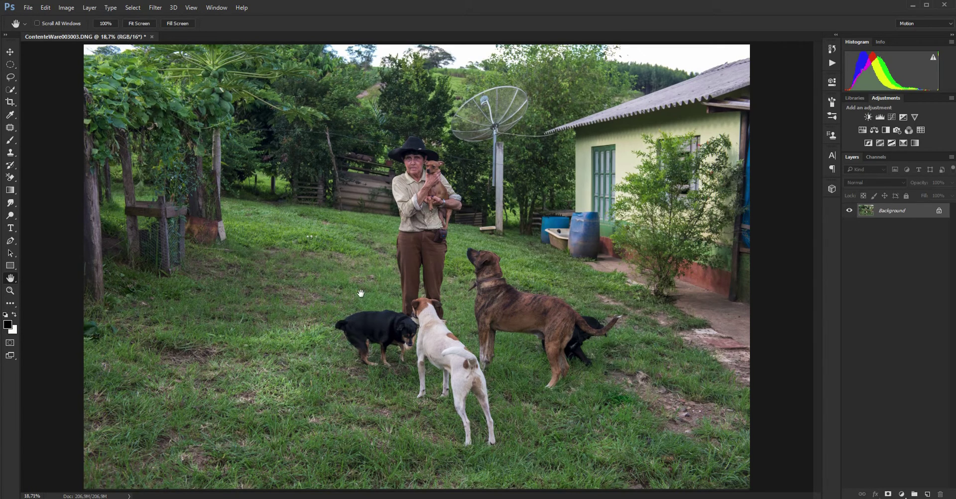
# Crop to a tall frame around the man and standing dogs, then close without saving
pyautogui.click(10, 102)
pyautogui.moveTo(83, 264); pyautogui.dragTo(196, 261)
pyautogui.moveTo(635, 269); pyautogui.dragTo(578, 264)
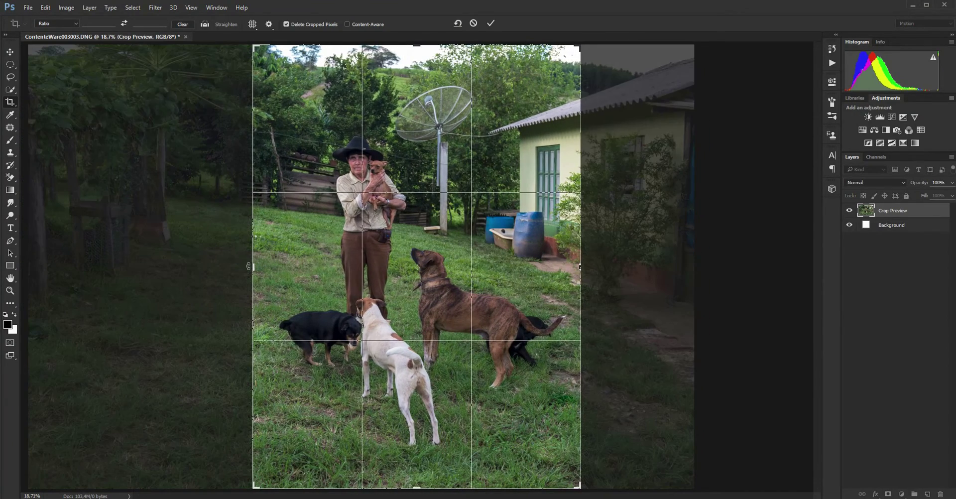
pyautogui.moveTo(253, 266); pyautogui.dragTo(264, 265)
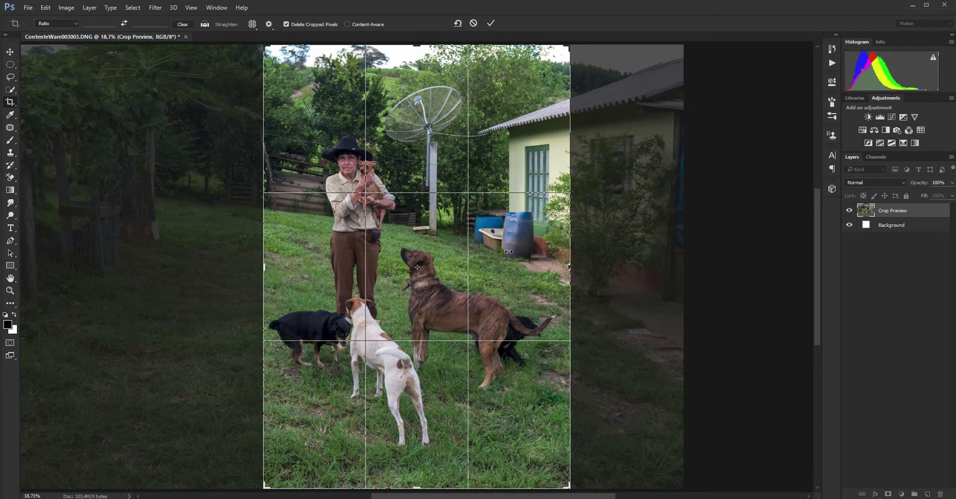
pyautogui.moveTo(571, 268); pyautogui.dragTo(567, 270)
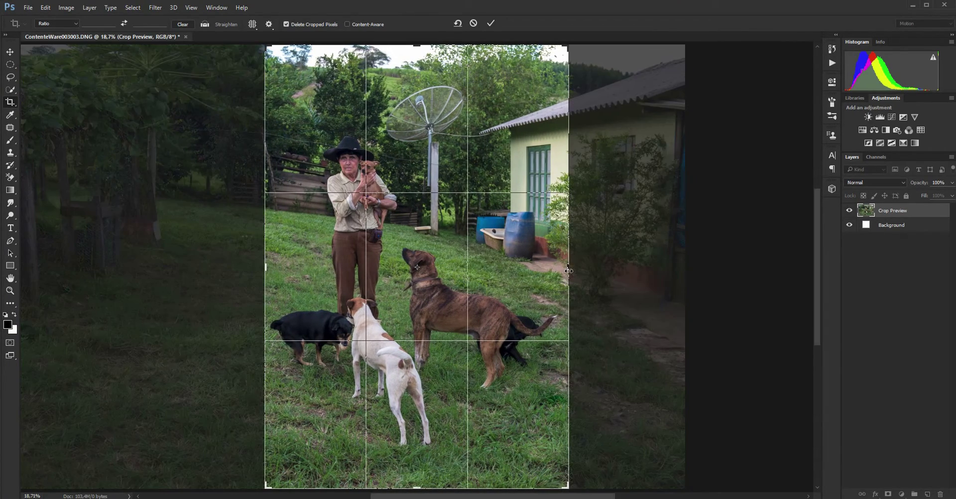
pyautogui.press('Return')
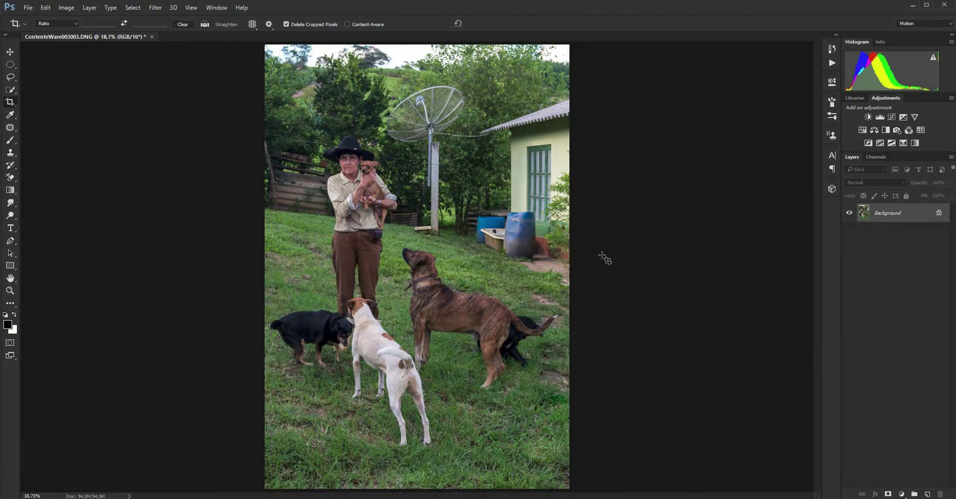
pyautogui.click(152, 36)
pyautogui.click(484, 194)
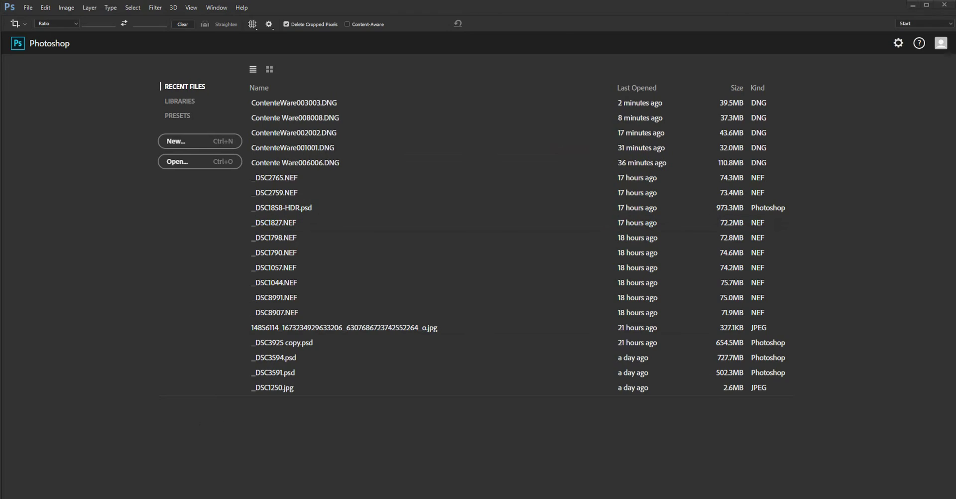
# Open the sunset photo Contente Ware 000.jpg from Bridge and dismiss the crop box
pyautogui.hotkey('alt', 'Tab')
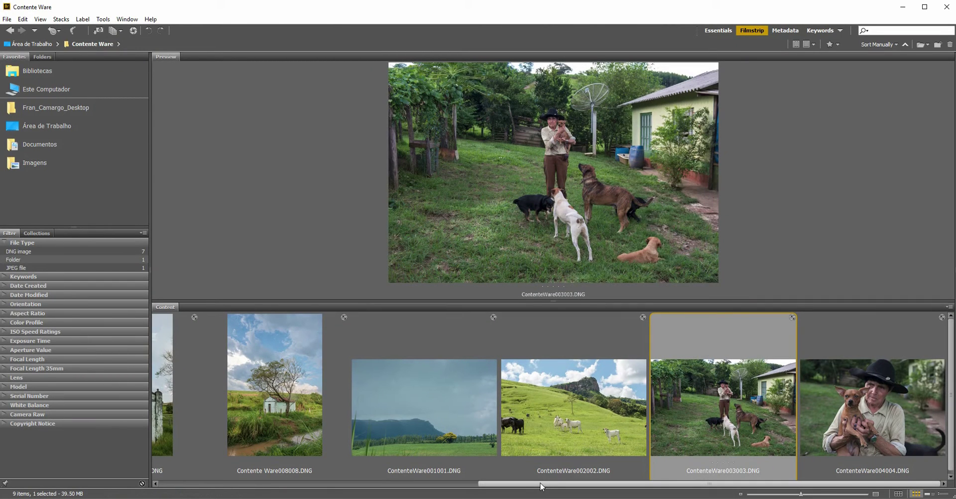
pyautogui.moveTo(542, 486); pyautogui.dragTo(278, 486)
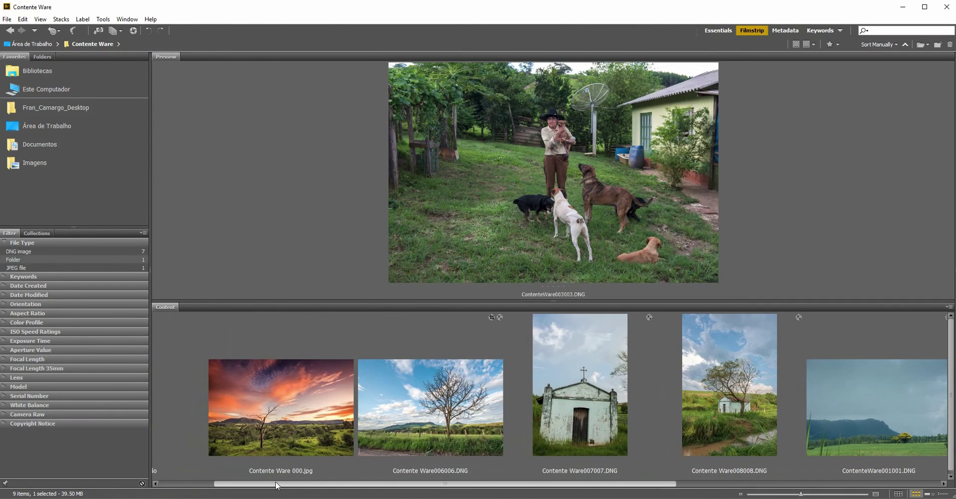
pyautogui.doubleClick(301, 433)
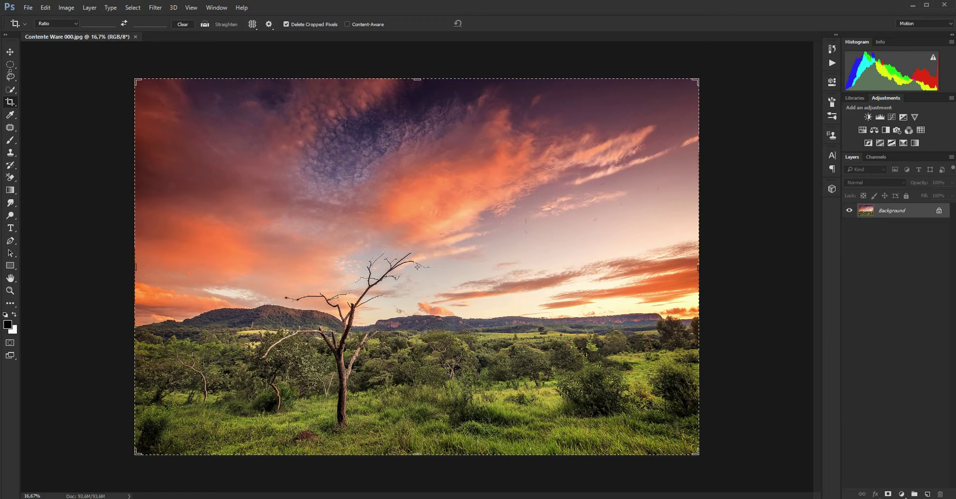
pyautogui.click(10, 65)
# Zoom the sky to 33.3% and lasso a small dust spot, then deselect
pyautogui.click(10, 291)
pyautogui.click(629, 211)
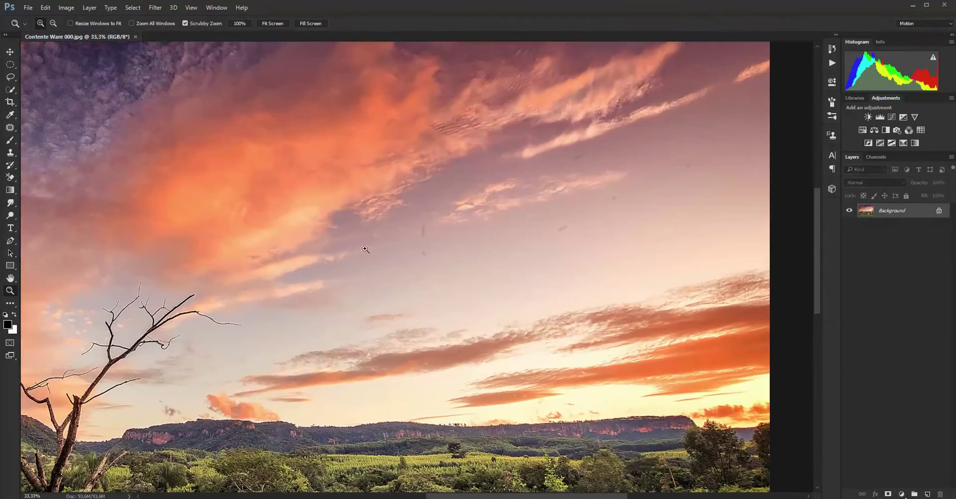
pyautogui.moveTo(818, 225); pyautogui.dragTo(825, 189)
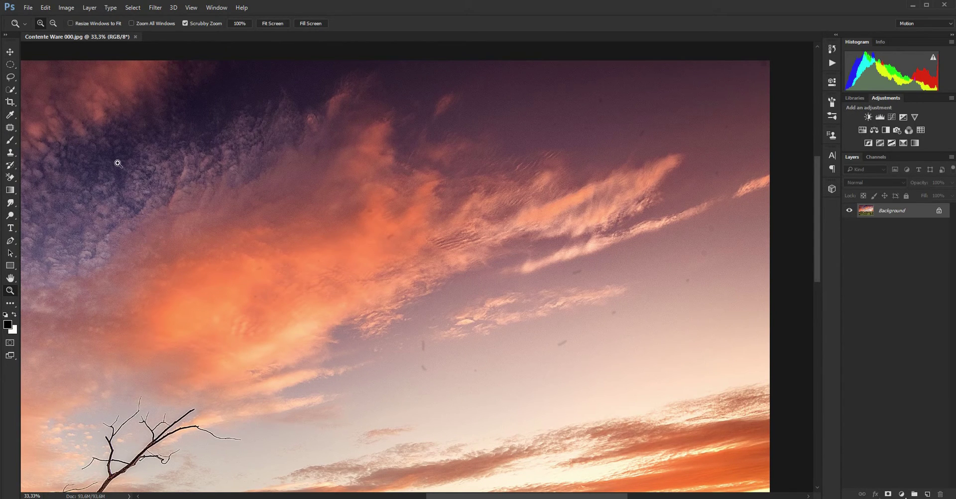
pyautogui.moveTo(12, 78); pyautogui.dragTo(39, 79)
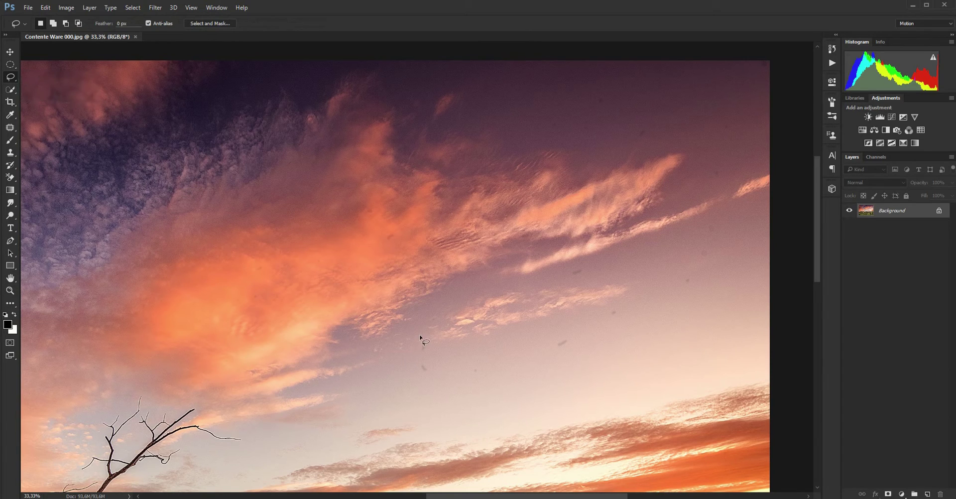
pyautogui.moveTo(427, 331); pyautogui.dragTo(427, 332)
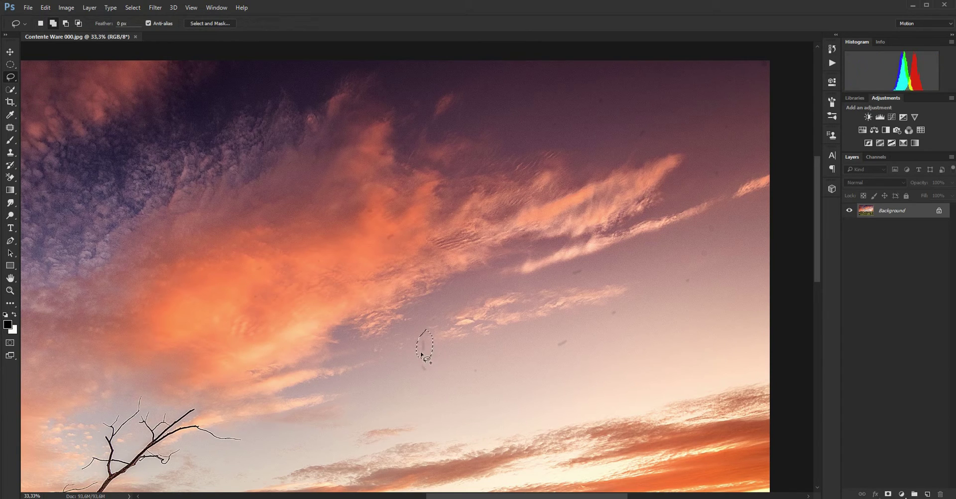
pyautogui.click(560, 345)
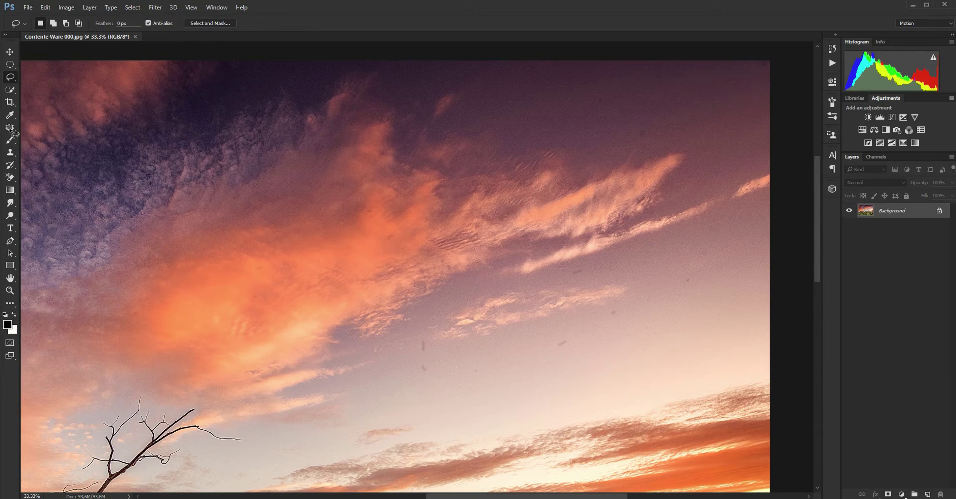
# Set the Spot Healing Brush to 43 px, zoom to 66.7%, and try the first spot
pyautogui.click(7, 128)
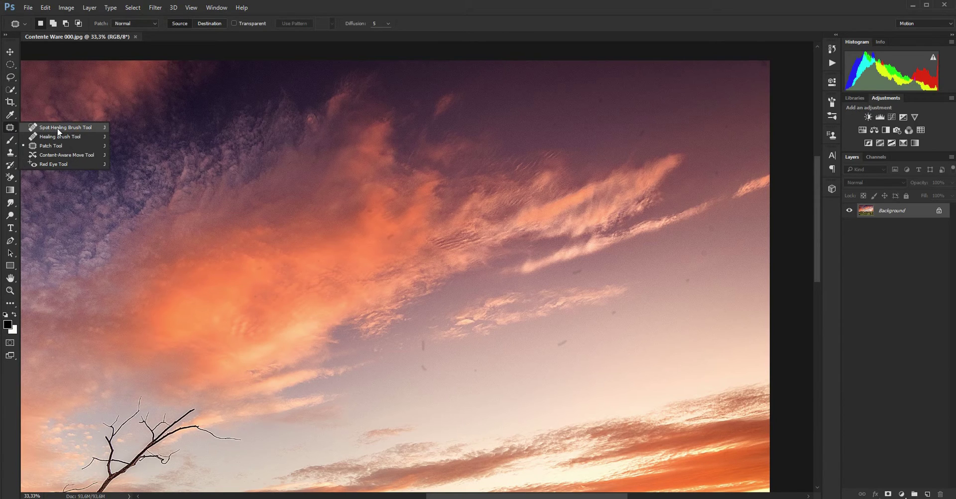
pyautogui.click(59, 128)
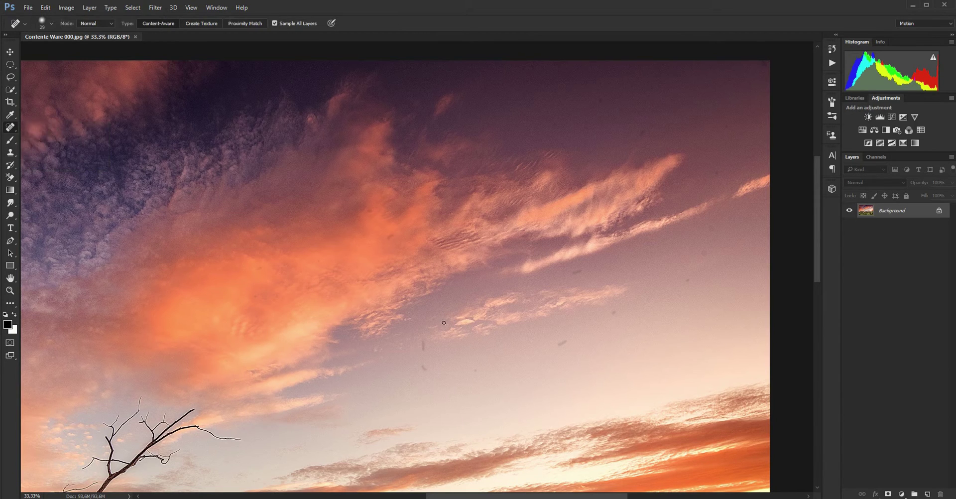
pyautogui.rightClick(434, 350)
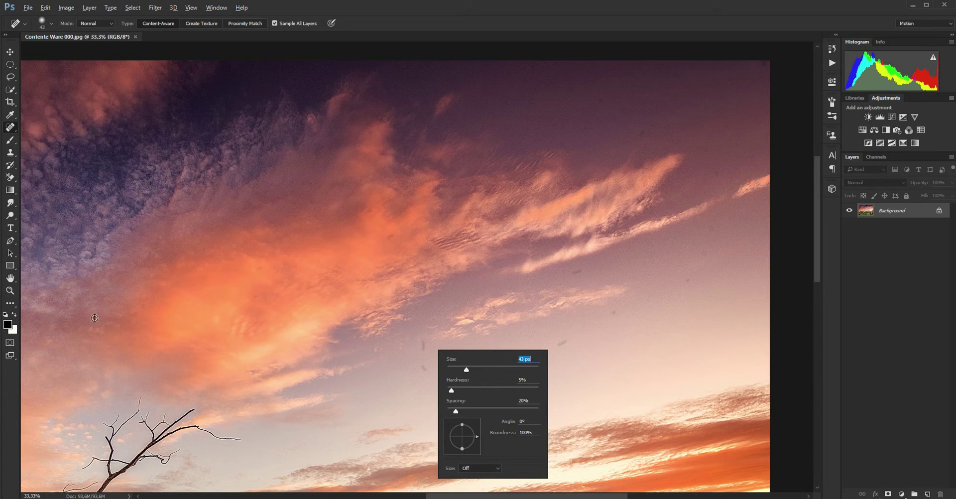
pyautogui.click(10, 290)
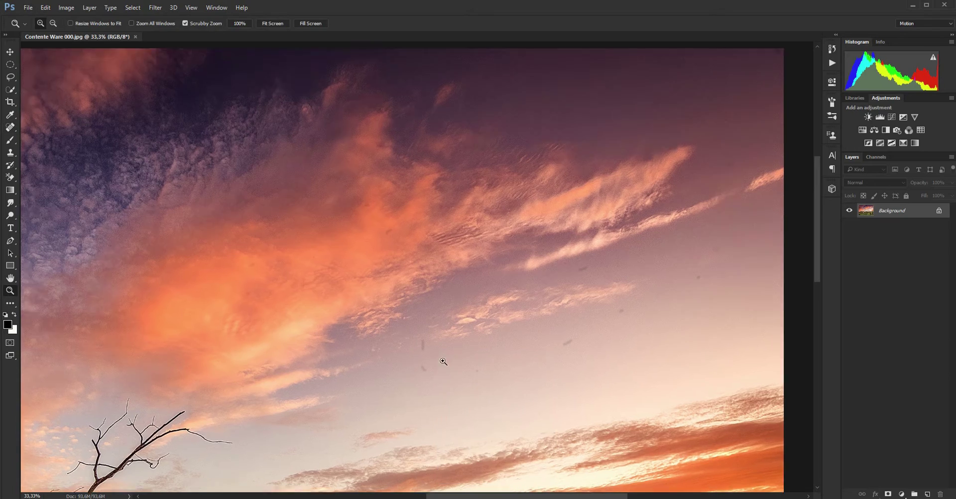
pyautogui.click(442, 362)
pyautogui.click(14, 131)
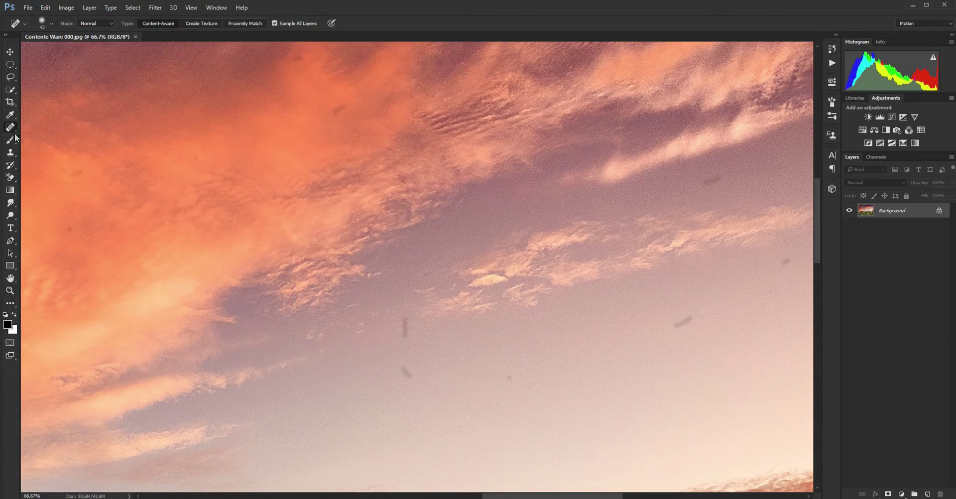
pyautogui.keyDown('alt'); pyautogui.click(390, 322); pyautogui.keyUp('alt')
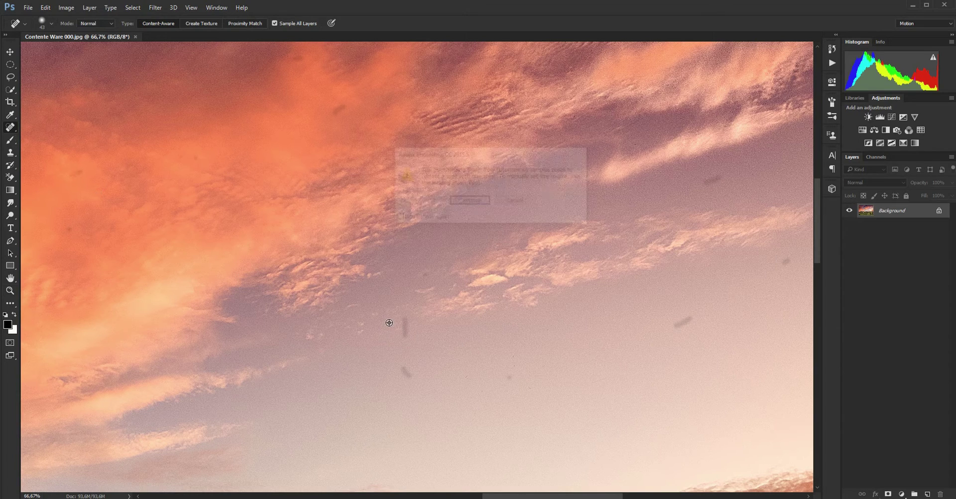
# Dismiss the notice and heal the dust spots in the middle and right sky
pyautogui.click(470, 202)
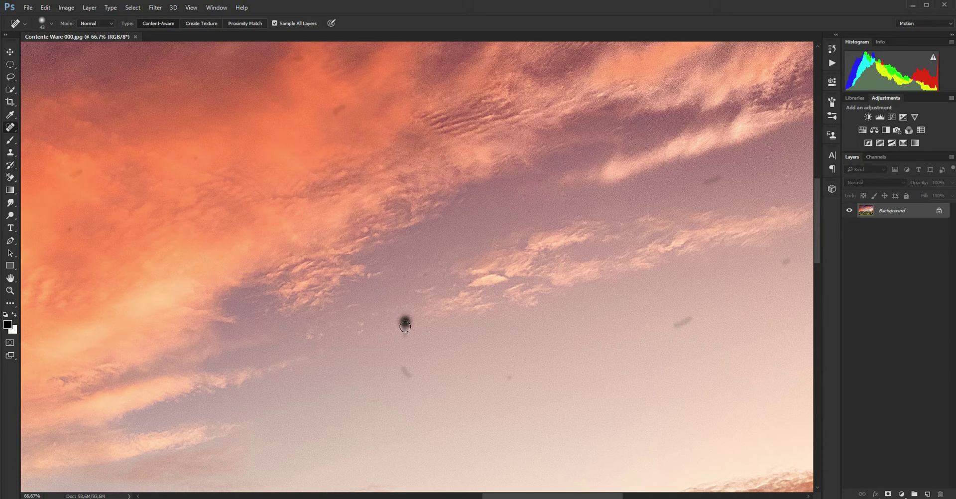
pyautogui.moveTo(405, 325); pyautogui.dragTo(406, 341)
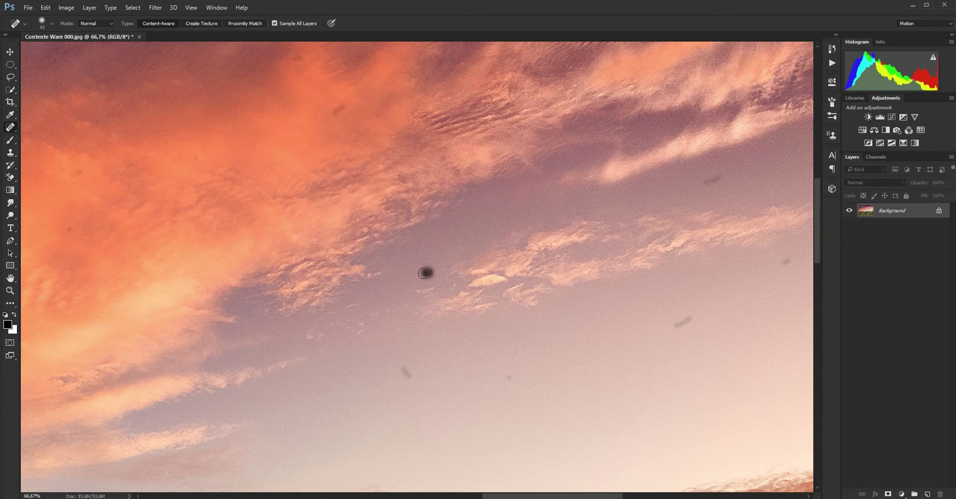
pyautogui.moveTo(403, 374); pyautogui.dragTo(409, 373)
pyautogui.click(511, 380)
pyautogui.moveTo(689, 319)
pyautogui.mouseDown()
pyautogui.moveTo(658, 324)
pyautogui.moveTo(675, 326)
pyautogui.mouseUp()
pyautogui.moveTo(791, 259); pyautogui.dragTo(787, 260)
pyautogui.click(680, 324)
pyautogui.click(785, 262)
pyautogui.click(714, 179)
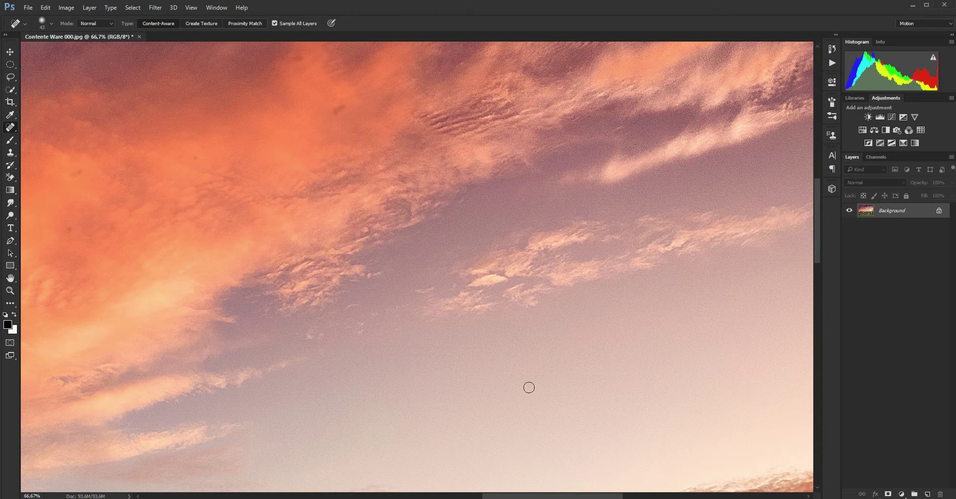
# Heal the faint dust spots near the top and across the upper sky
pyautogui.moveTo(816, 226); pyautogui.dragTo(823, 207)
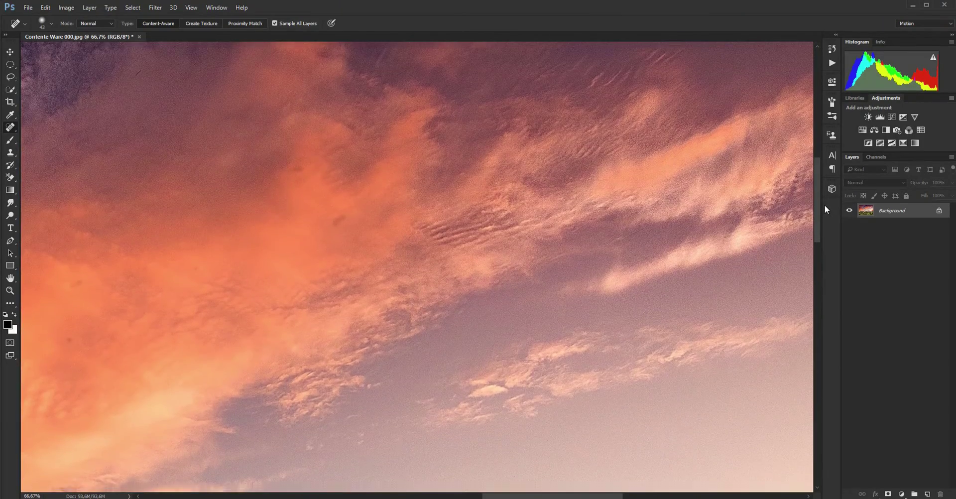
pyautogui.moveTo(824, 211); pyautogui.dragTo(822, 234)
pyautogui.moveTo(560, 496); pyautogui.dragTo(644, 495)
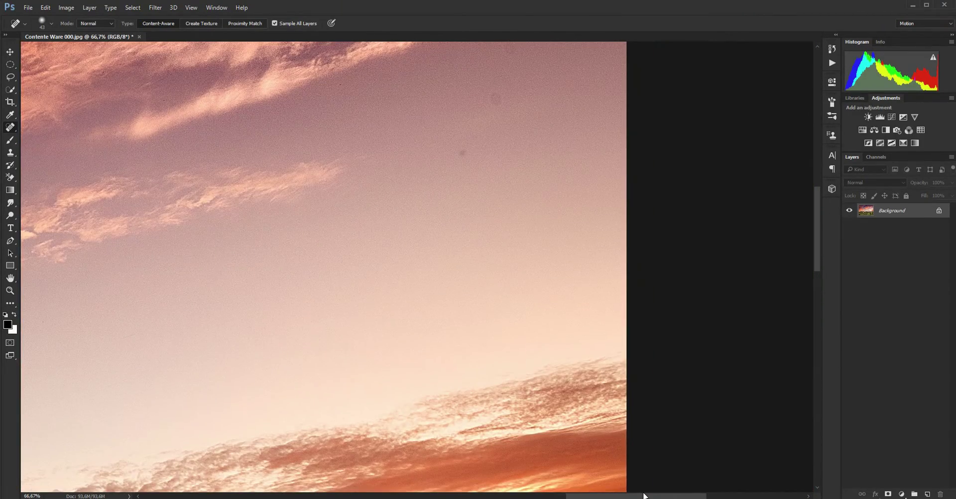
pyautogui.click(459, 156)
pyautogui.click(495, 98)
pyautogui.moveTo(816, 231); pyautogui.dragTo(816, 210)
pyautogui.click(507, 162)
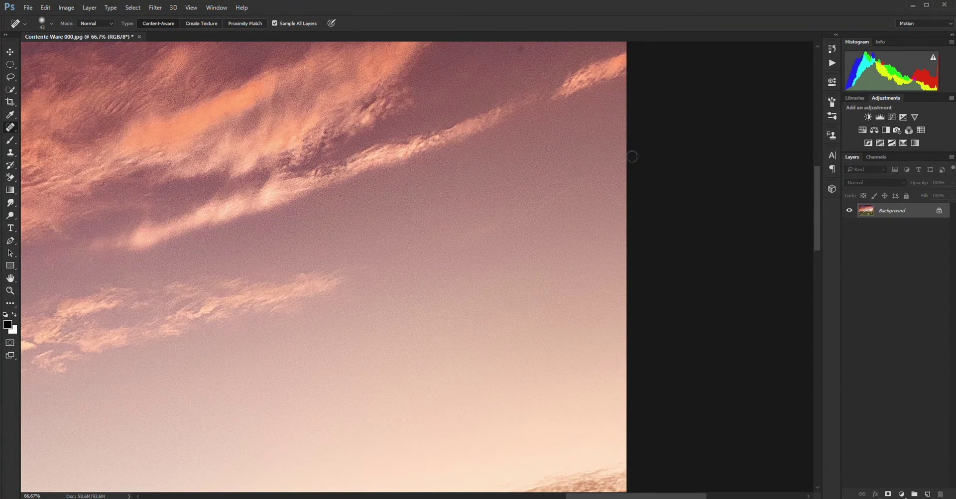
pyautogui.moveTo(817, 203); pyautogui.dragTo(817, 181)
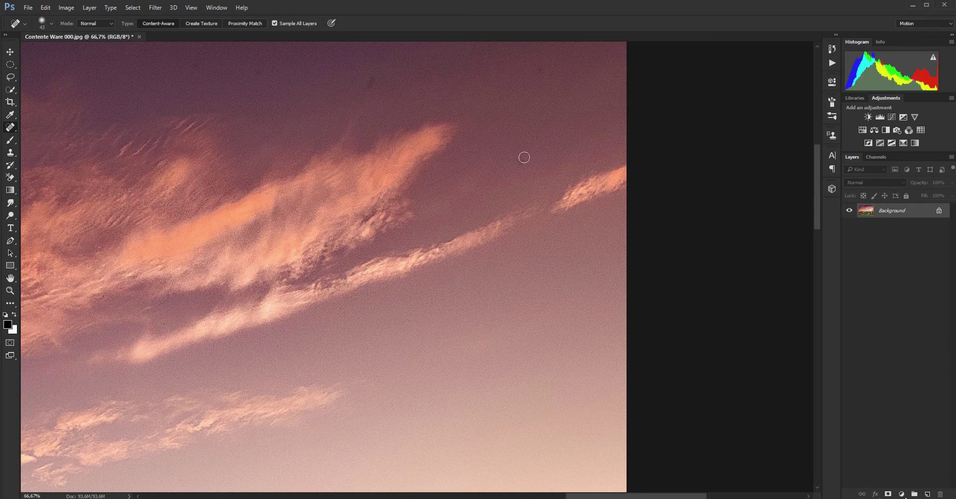
pyautogui.click(520, 157)
pyautogui.click(542, 69)
pyautogui.click(260, 70)
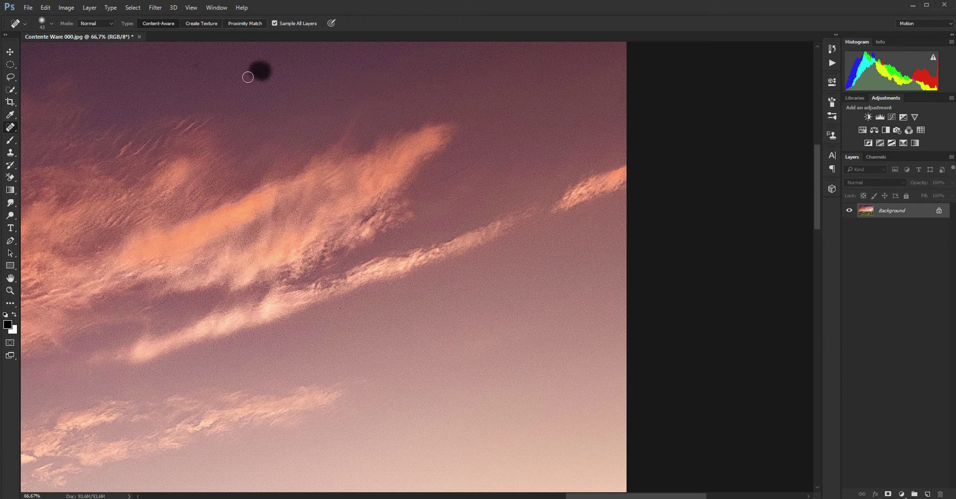
pyautogui.moveTo(197, 60); pyautogui.dragTo(196, 84)
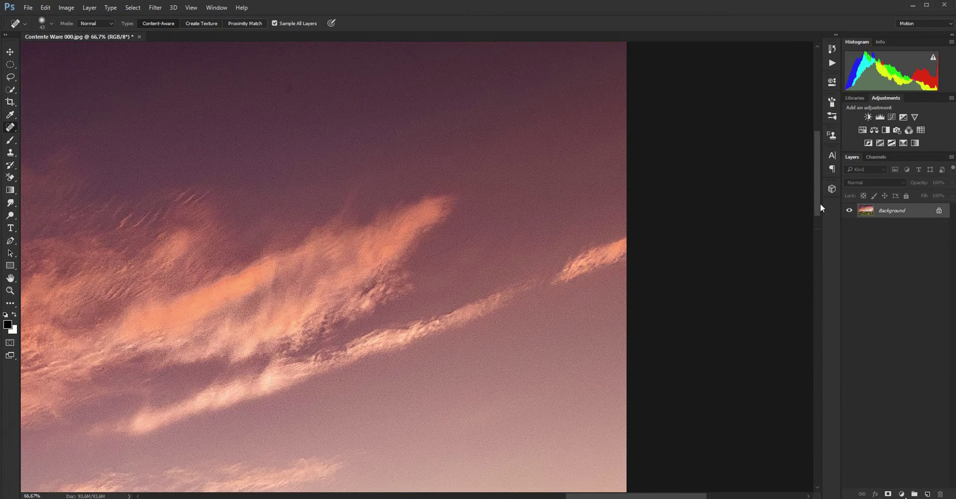
# Heal the remaining spots near the top-right and dark upper sky, then fit the photo
pyautogui.moveTo(817, 219); pyautogui.dragTo(818, 195)
pyautogui.click(282, 149)
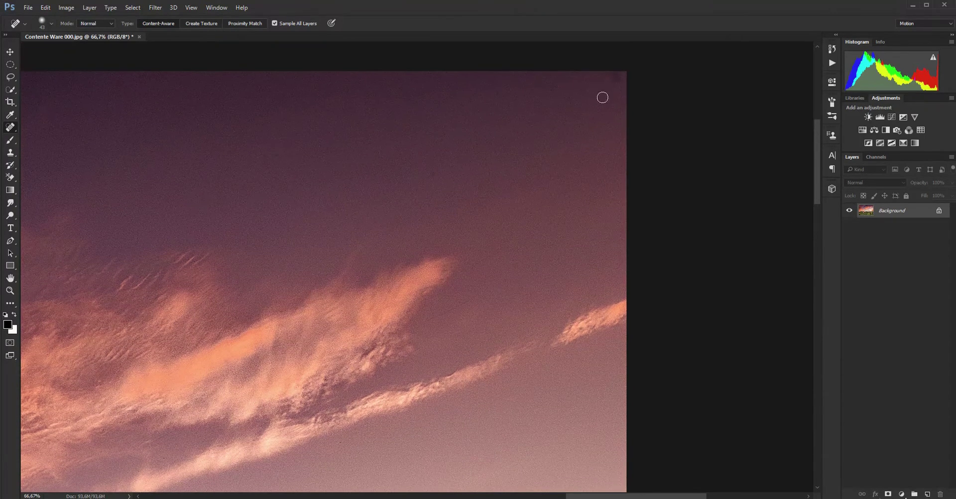
pyautogui.click(611, 76)
pyautogui.click(612, 80)
pyautogui.click(434, 176)
pyautogui.click(465, 221)
pyautogui.moveTo(460, 243); pyautogui.dragTo(487, 240)
pyautogui.click(453, 90)
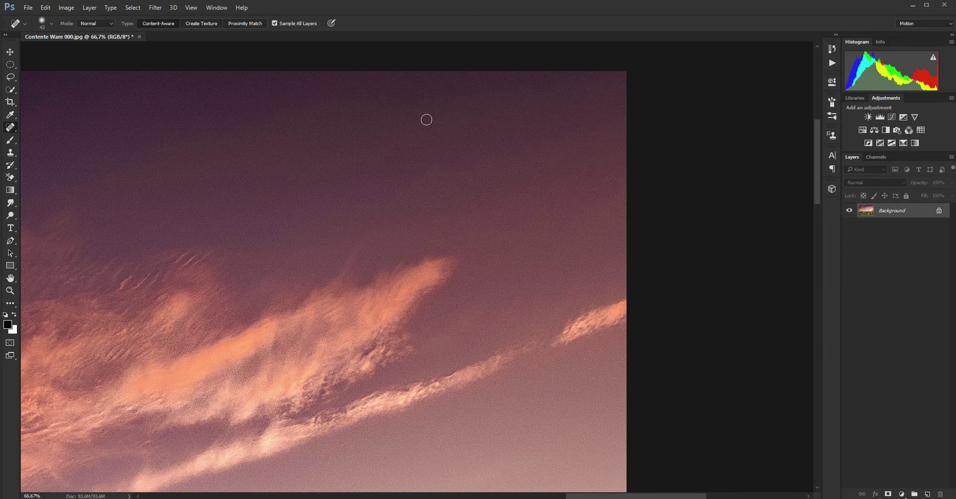
pyautogui.click(582, 92)
pyautogui.click(608, 83)
pyautogui.click(580, 88)
pyautogui.moveTo(242, 129); pyautogui.dragTo(265, 130)
pyautogui.doubleClick(11, 279)
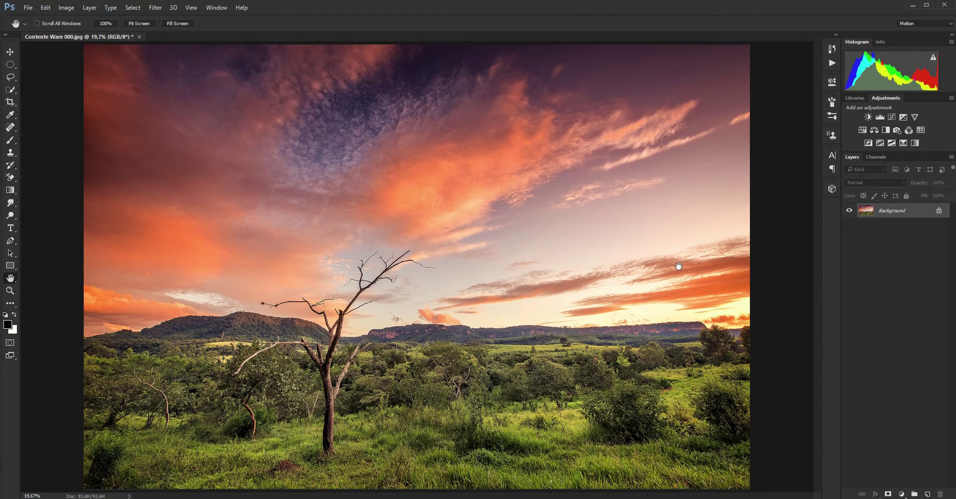
# Close the sunset photo, answer the save prompt, and switch away from Photoshop
pyautogui.click(140, 37)
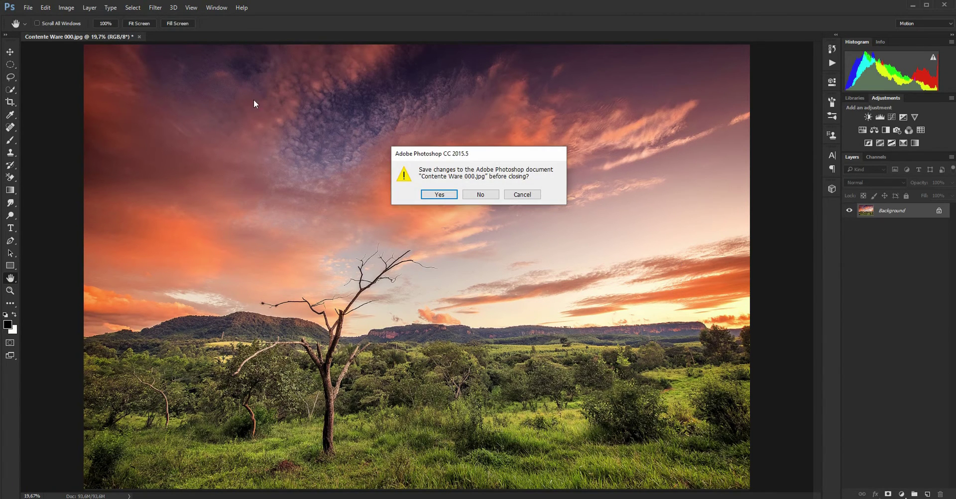
pyautogui.click(481, 194)
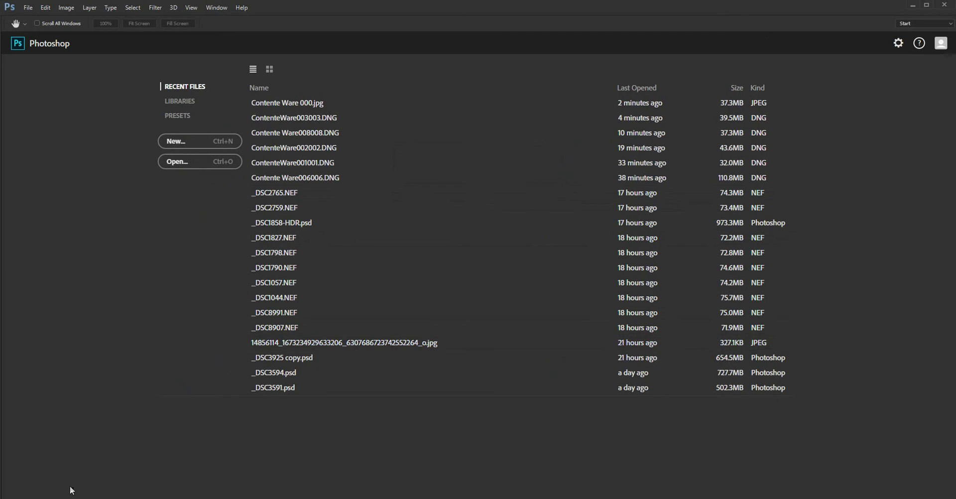
pyautogui.hotkey('alt', 'Tab')
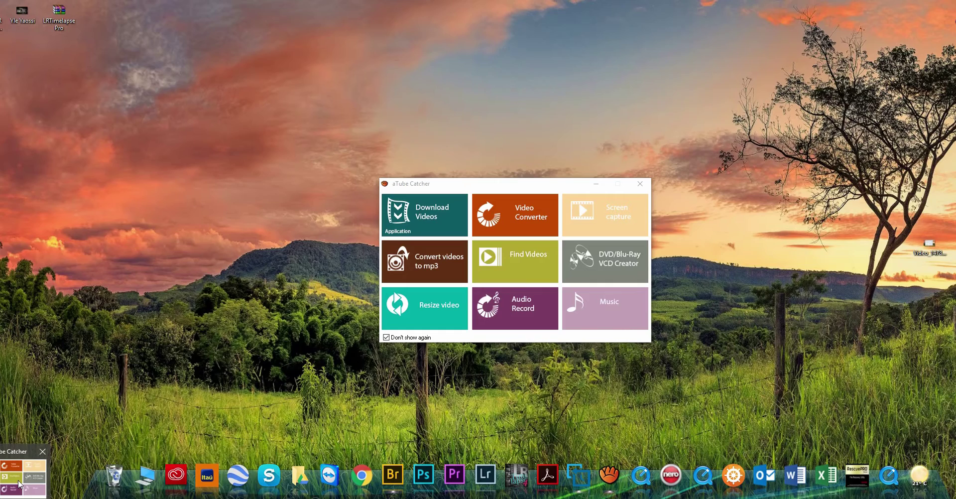
pyautogui.click(30, 481)
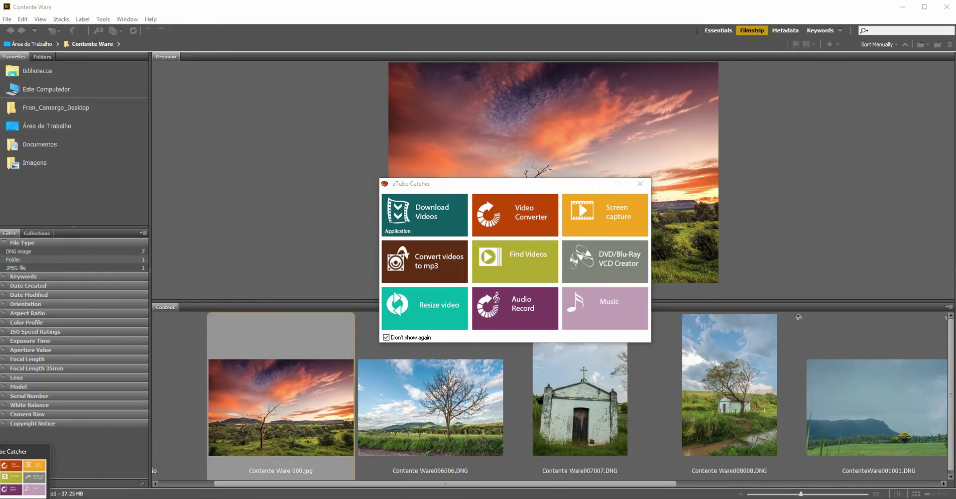